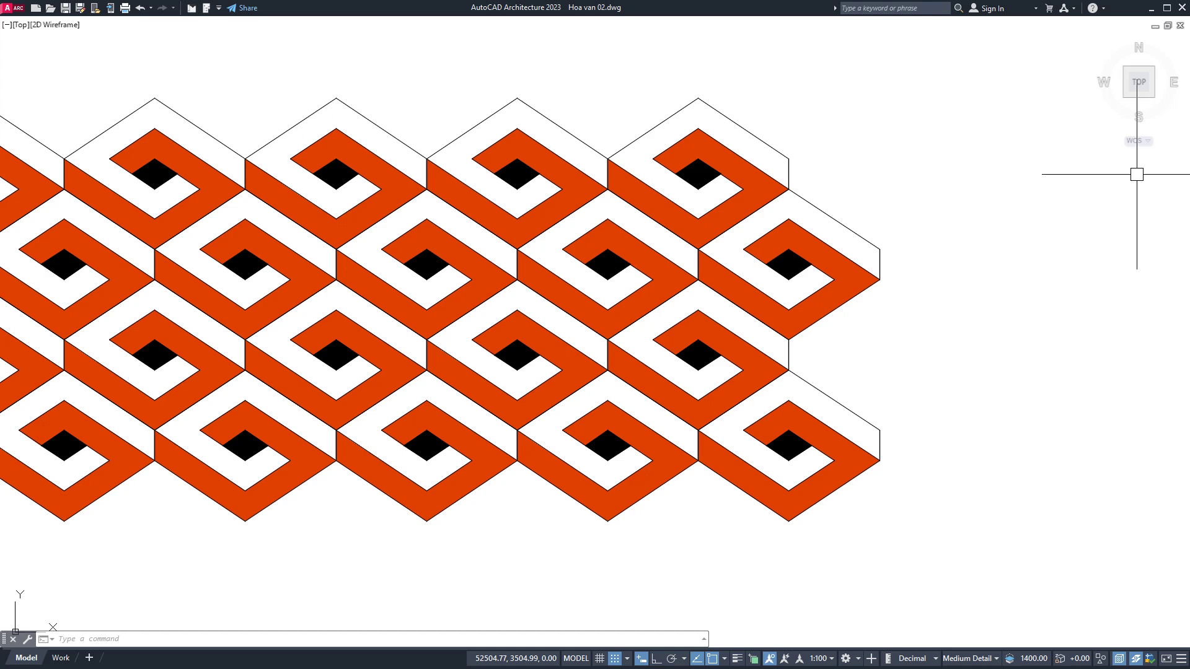
Turn off Clean Screen with Ctrl+0 and frame the right side of the spiral pattern
{"action": "scroll", "coordinate": [916, 353], "scroll_direction": "down", "scroll_amount": 2}
{"action": "middle_click_drag", "start_coordinate": [996, 353], "coordinate": [595, 337]}
{"action": "scroll", "coordinate": [703, 352], "scroll_direction": "down", "scroll_amount": 2}
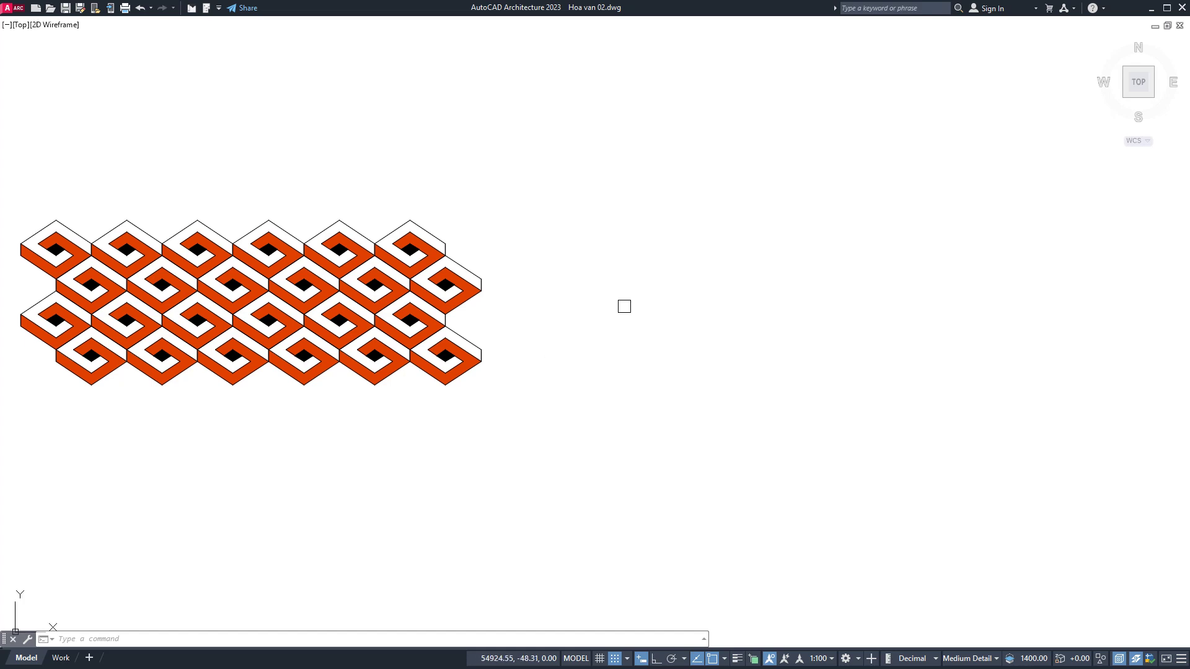
{"action": "middle_click_drag", "start_coordinate": [619, 297], "coordinate": [611, 324]}
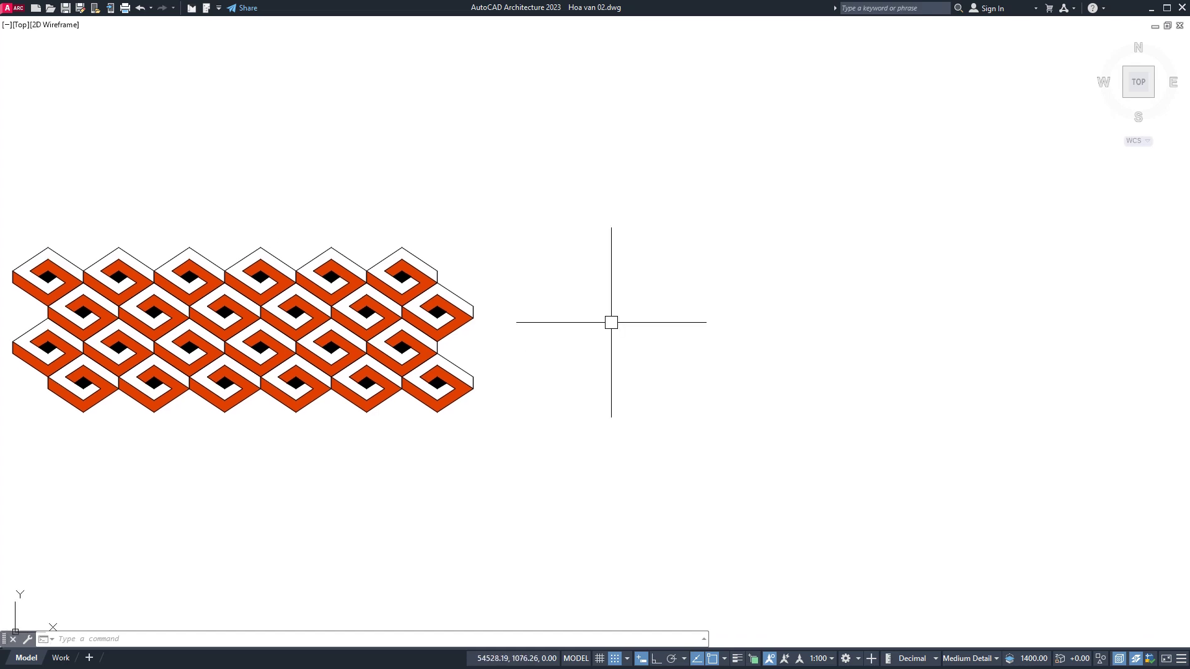
{"action": "key", "text": "ctrl+0"}
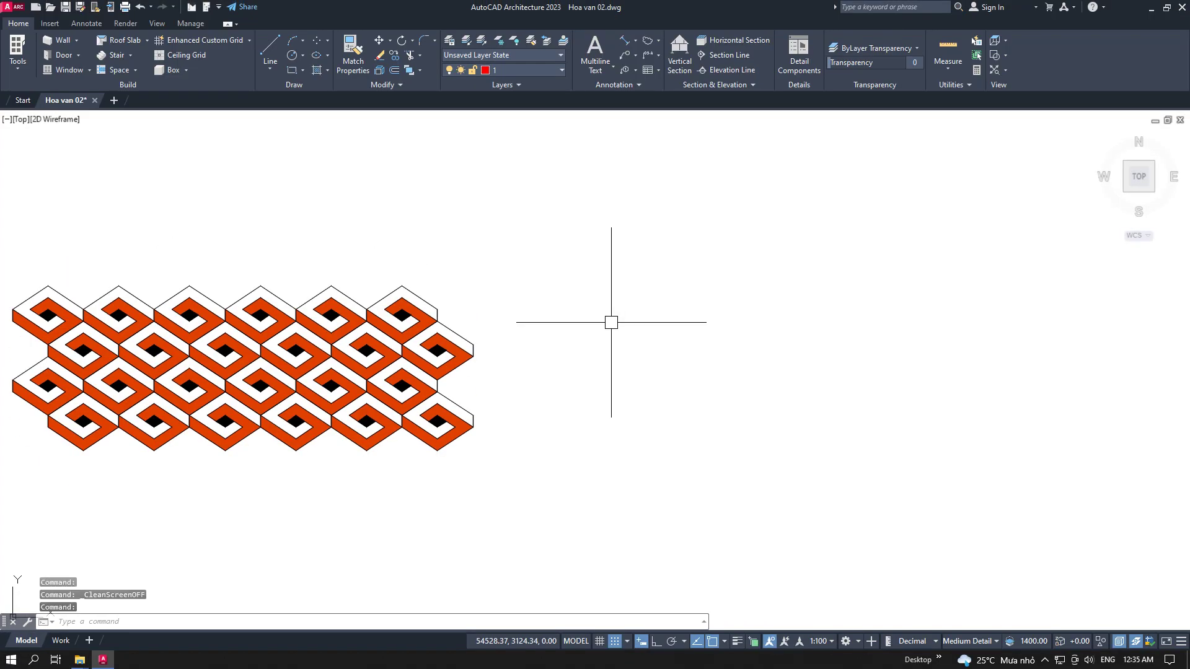
{"action": "middle_click_drag", "start_coordinate": [592, 369], "coordinate": [609, 360]}
{"action": "scroll", "coordinate": [478, 346], "scroll_direction": "up", "scroll_amount": 2}
{"action": "middle_click_drag", "start_coordinate": [477, 345], "coordinate": [520, 350]}
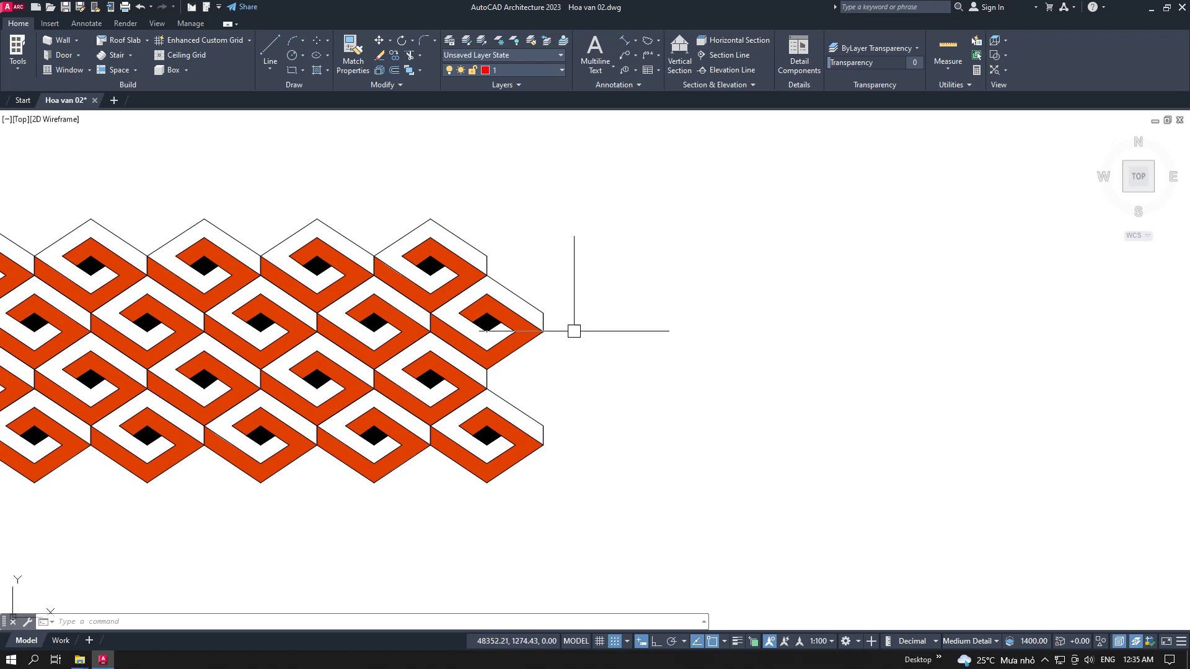
Add a 630 aligned dimension along the end tile's right edge, then zoom out
{"action": "scroll", "coordinate": [558, 332], "scroll_direction": "up", "scroll_amount": 2}
{"action": "scroll", "coordinate": [558, 332], "scroll_direction": "up", "scroll_amount": 1}
{"action": "scroll", "coordinate": [599, 332], "scroll_direction": "up", "scroll_amount": 2}
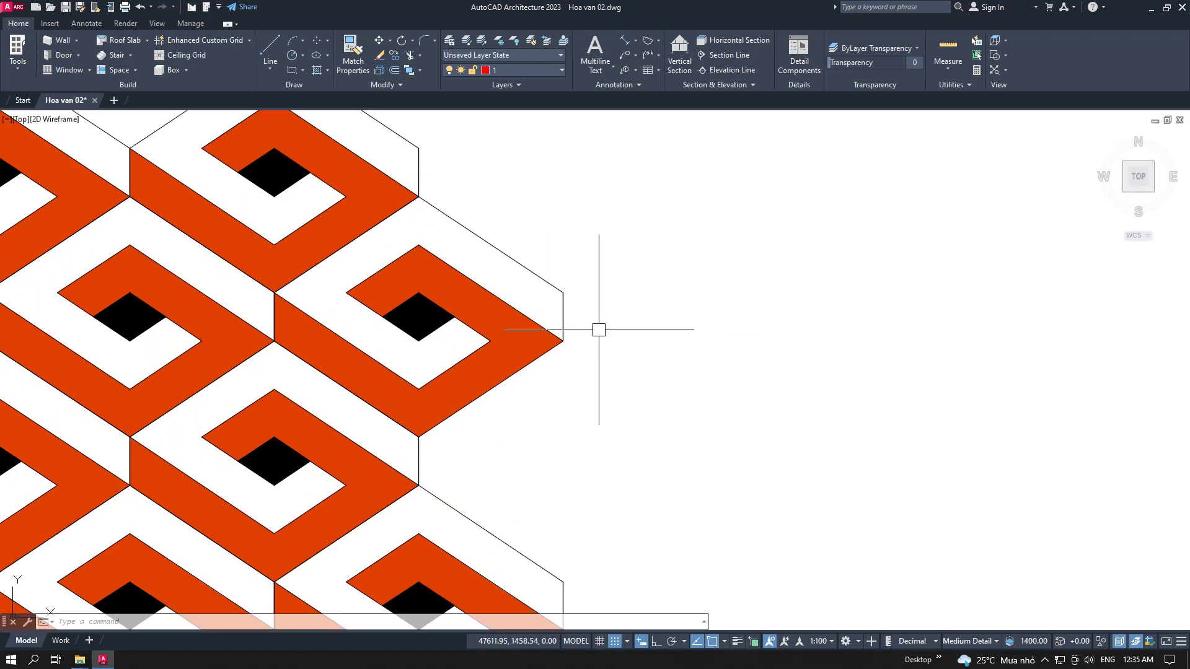
{"action": "middle_click_drag", "start_coordinate": [597, 329], "coordinate": [575, 336]}
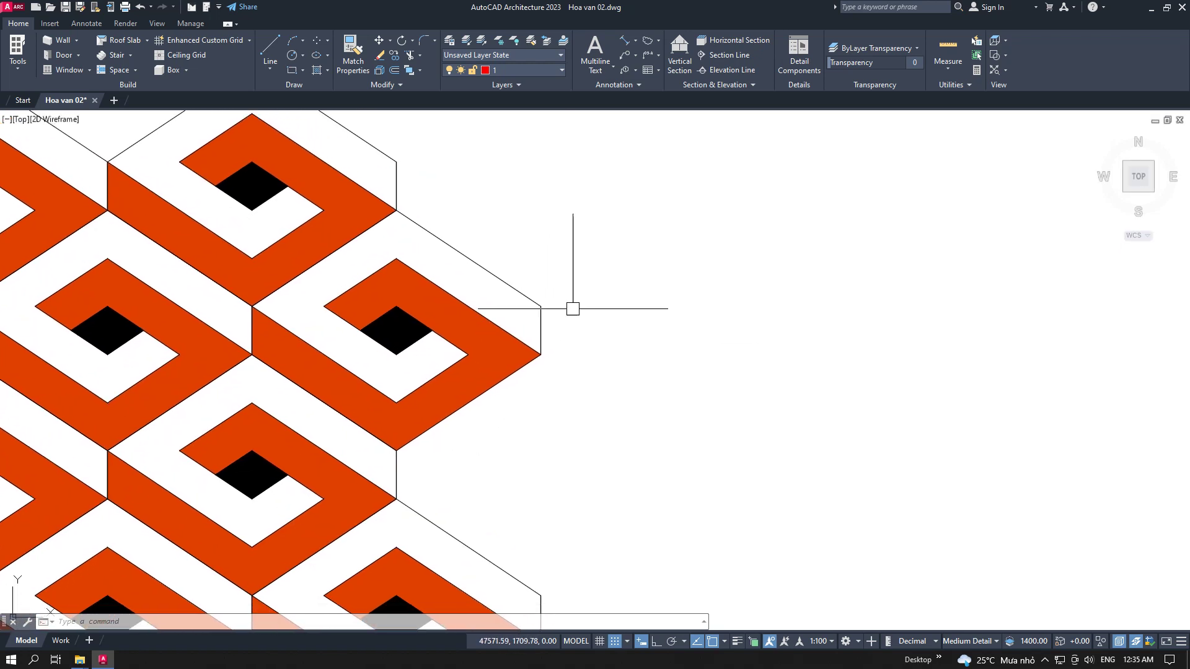
{"action": "left_click", "coordinate": [625, 41]}
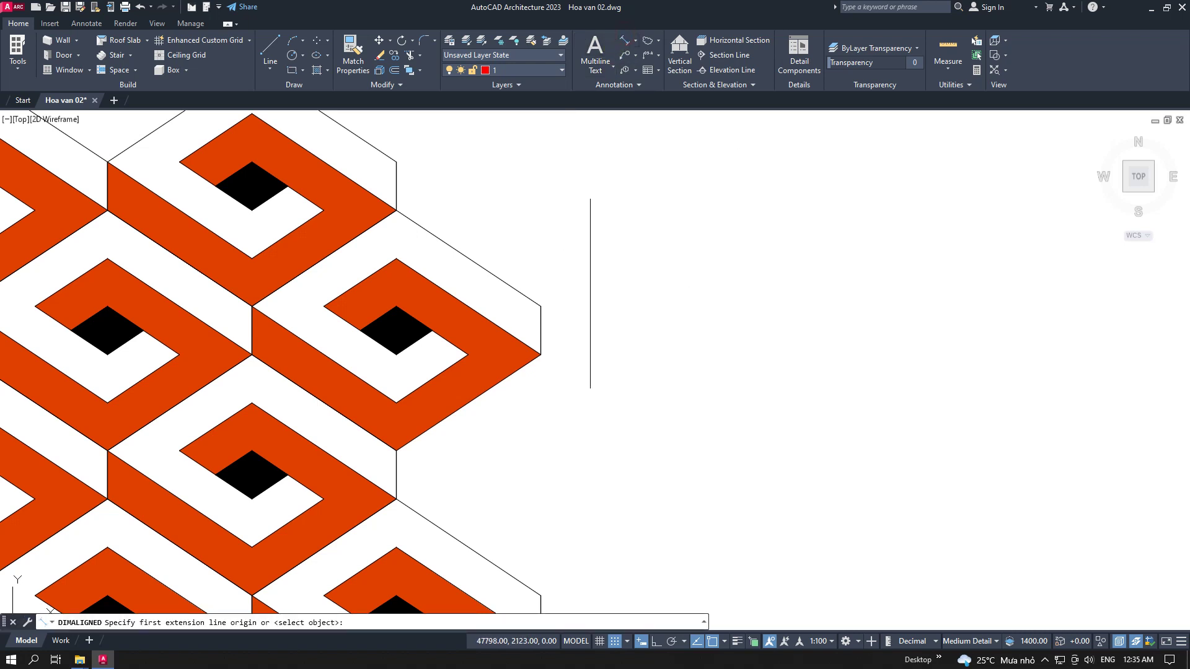
{"action": "key", "text": "Return"}
{"action": "left_click", "coordinate": [541, 332]}
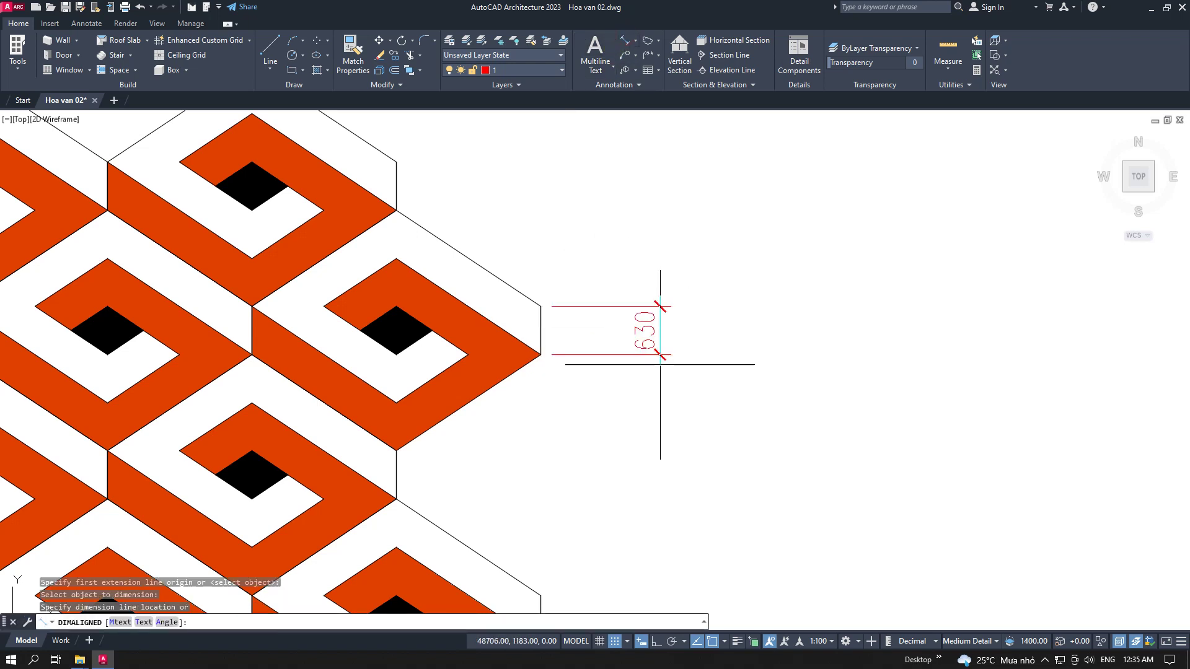
{"action": "left_click", "coordinate": [659, 364]}
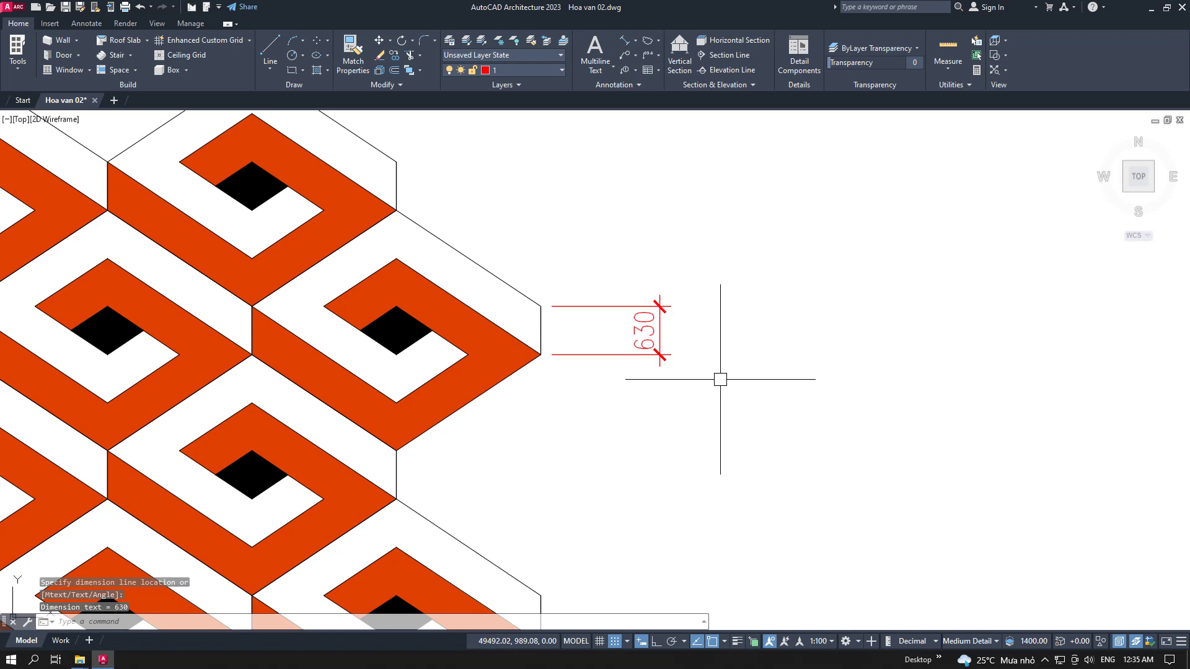
{"action": "middle_click_drag", "start_coordinate": [753, 375], "coordinate": [658, 375]}
{"action": "scroll", "coordinate": [658, 375], "scroll_direction": "down", "scroll_amount": 4}
{"action": "middle_click_drag", "start_coordinate": [704, 405], "coordinate": [589, 349]}
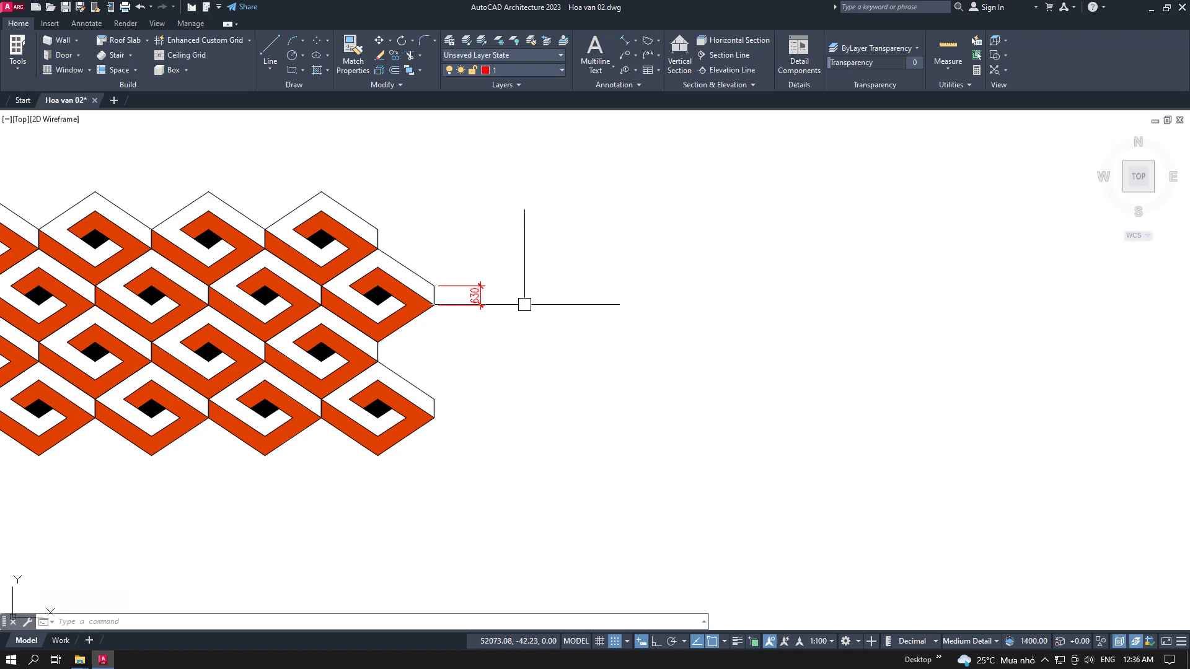
{"action": "left_click", "coordinate": [270, 50]}
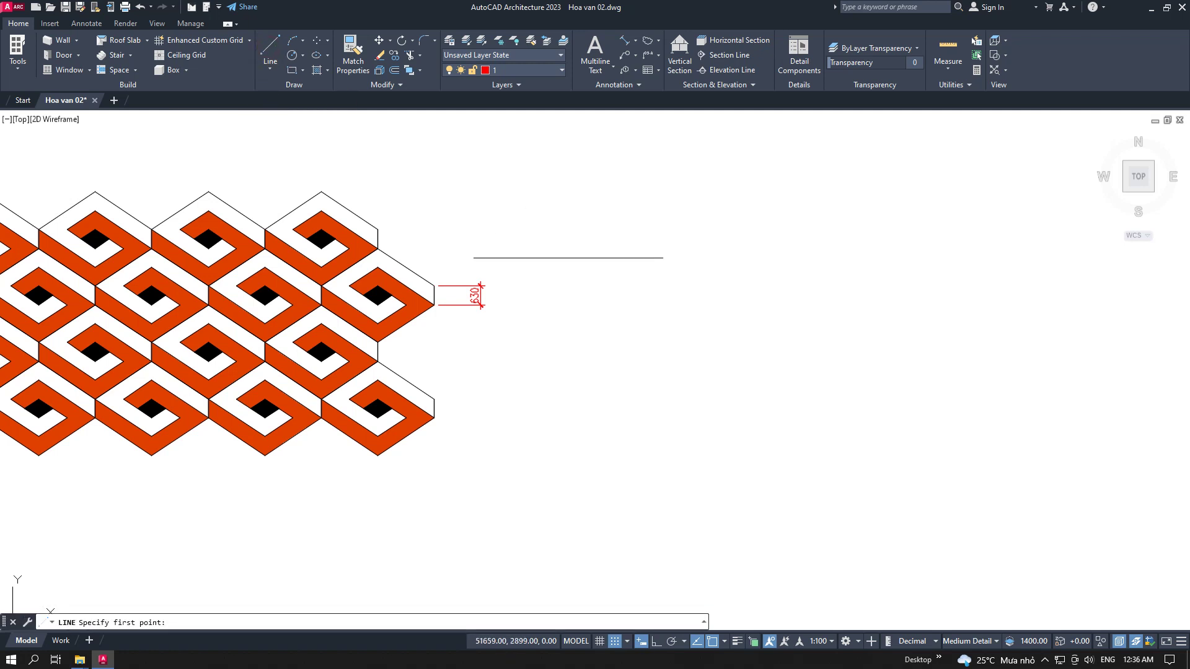
Draw a horizontal line right of the pattern with Ortho on
{"action": "left_click", "coordinate": [566, 263]}
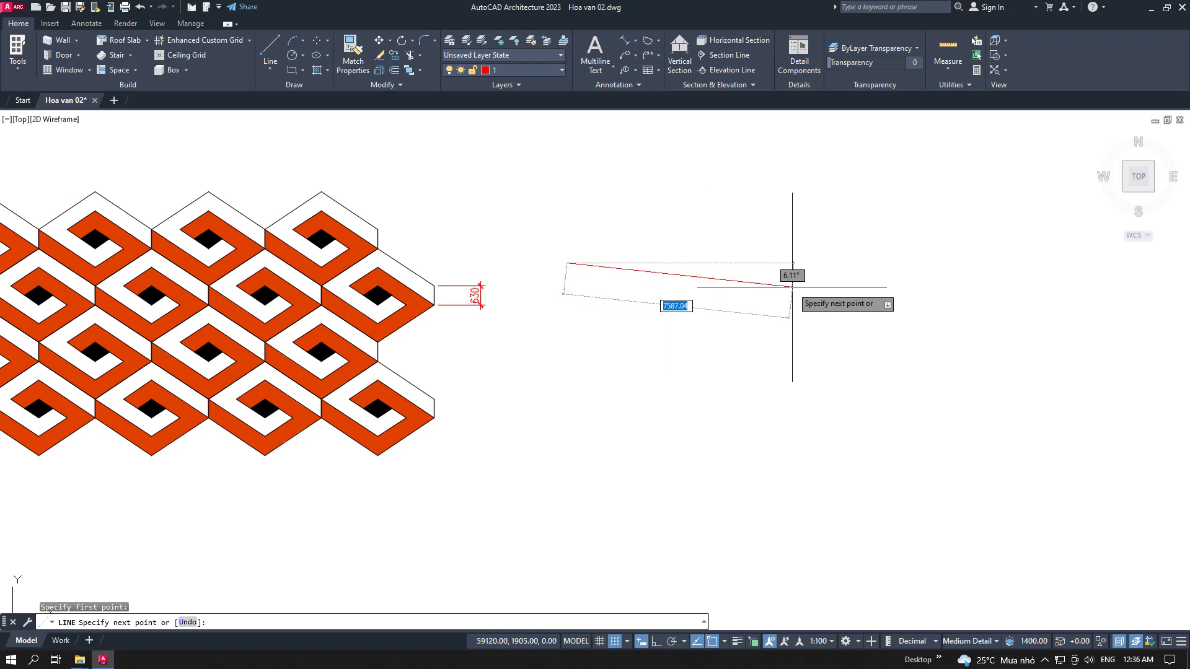
{"action": "key", "text": "F8"}
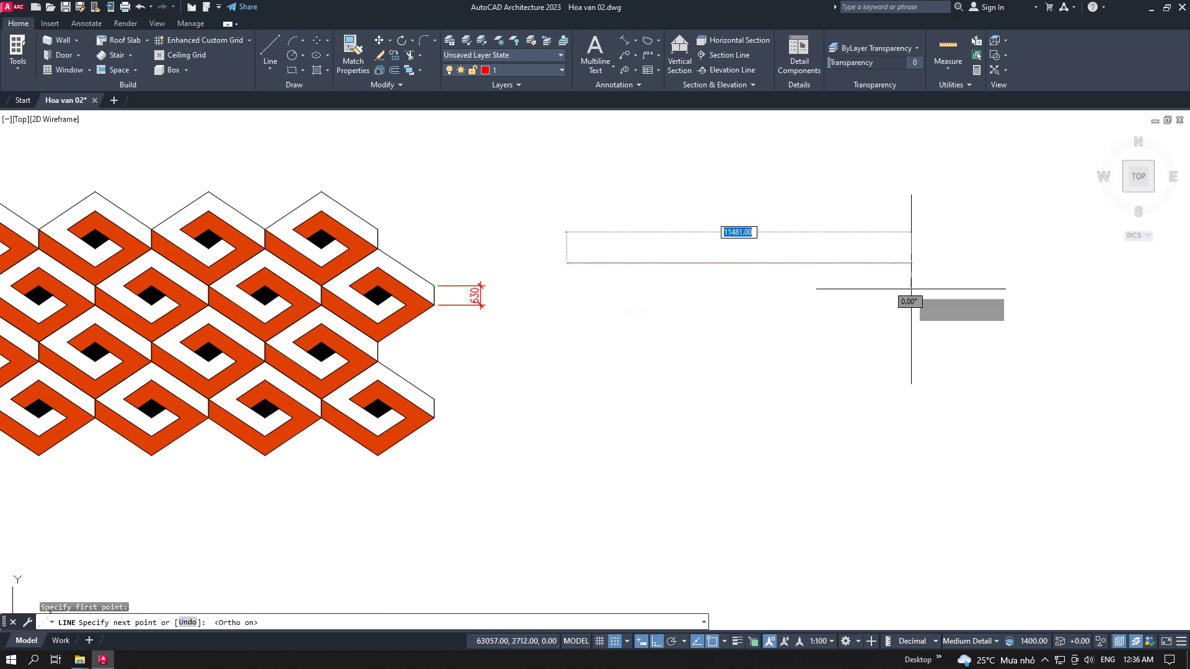
{"action": "left_click", "coordinate": [910, 289]}
{"action": "key", "text": "Return"}
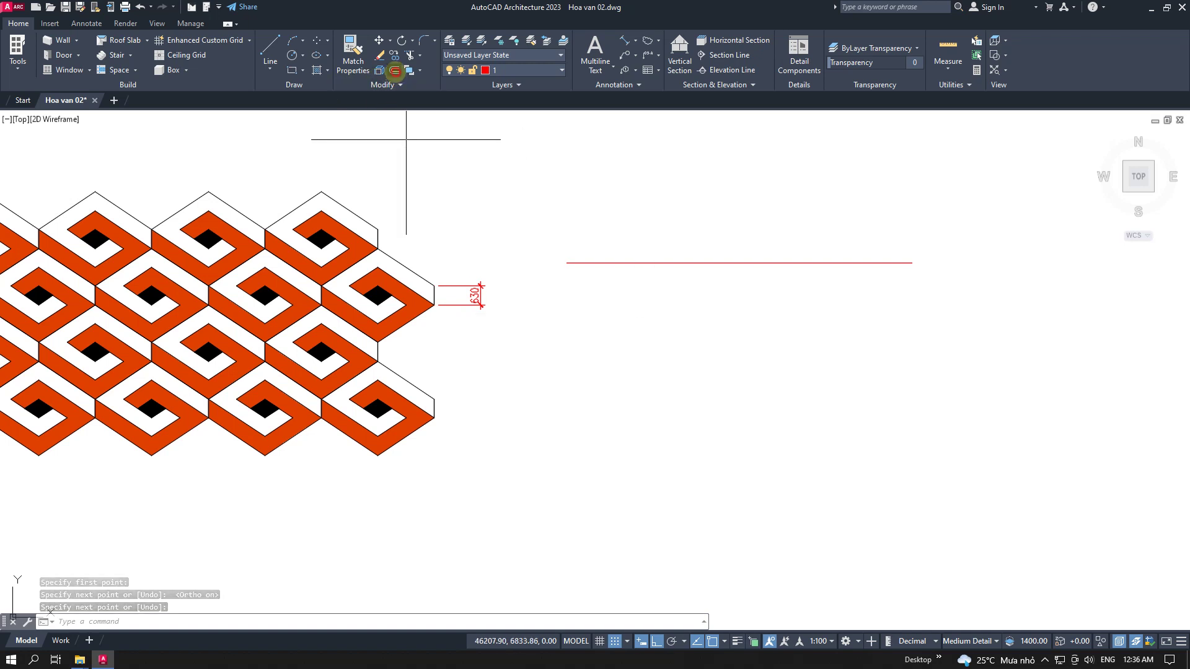
Offset the horizontal line downward 630 four times, making five parallel lines
{"action": "left_click", "coordinate": [394, 70]}
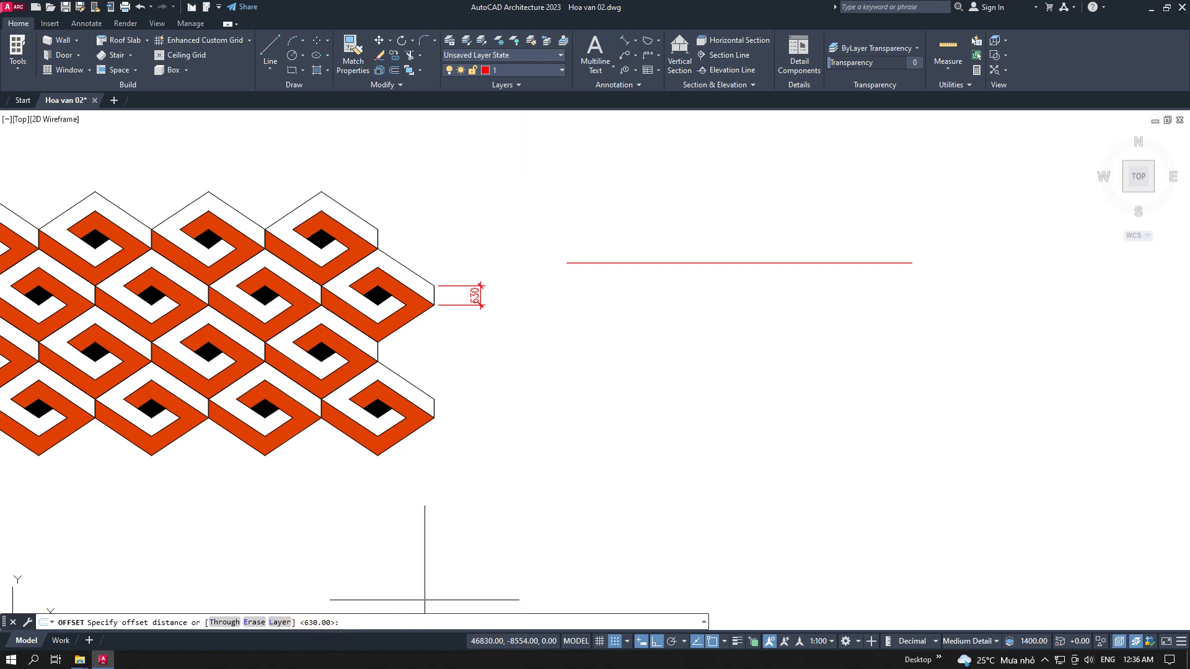
{"action": "type", "text": "630"}
{"action": "key", "text": "Return"}
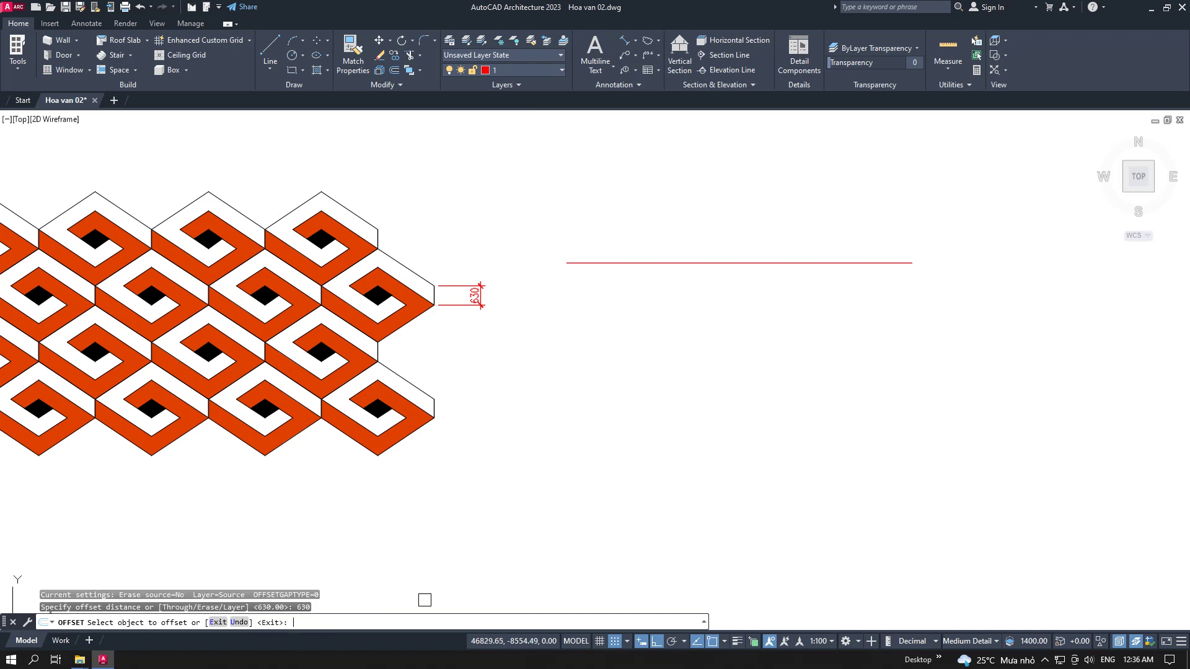
{"action": "left_click", "coordinate": [644, 264]}
{"action": "left_click", "coordinate": [647, 298]}
{"action": "left_click", "coordinate": [651, 301]}
{"action": "left_click", "coordinate": [651, 326]}
{"action": "left_click", "coordinate": [653, 321]}
{"action": "left_click", "coordinate": [653, 361]}
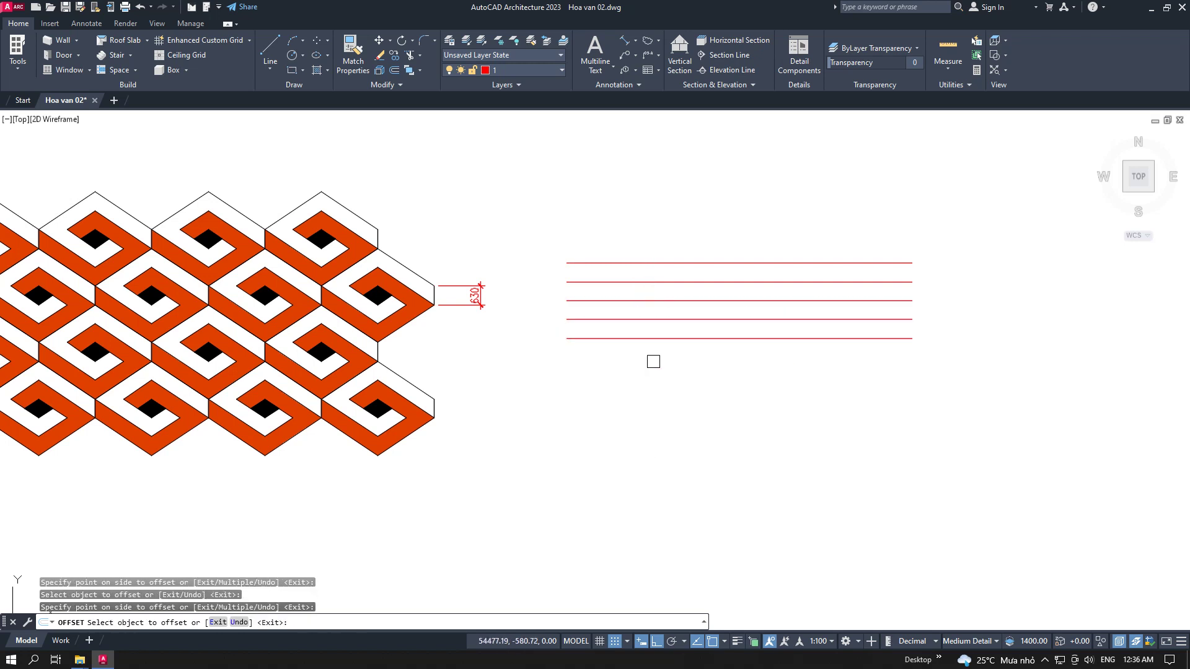
{"action": "left_click", "coordinate": [652, 339]}
{"action": "left_click", "coordinate": [658, 375]}
{"action": "right_click", "coordinate": [655, 379]}
{"action": "left_click", "coordinate": [692, 394]}
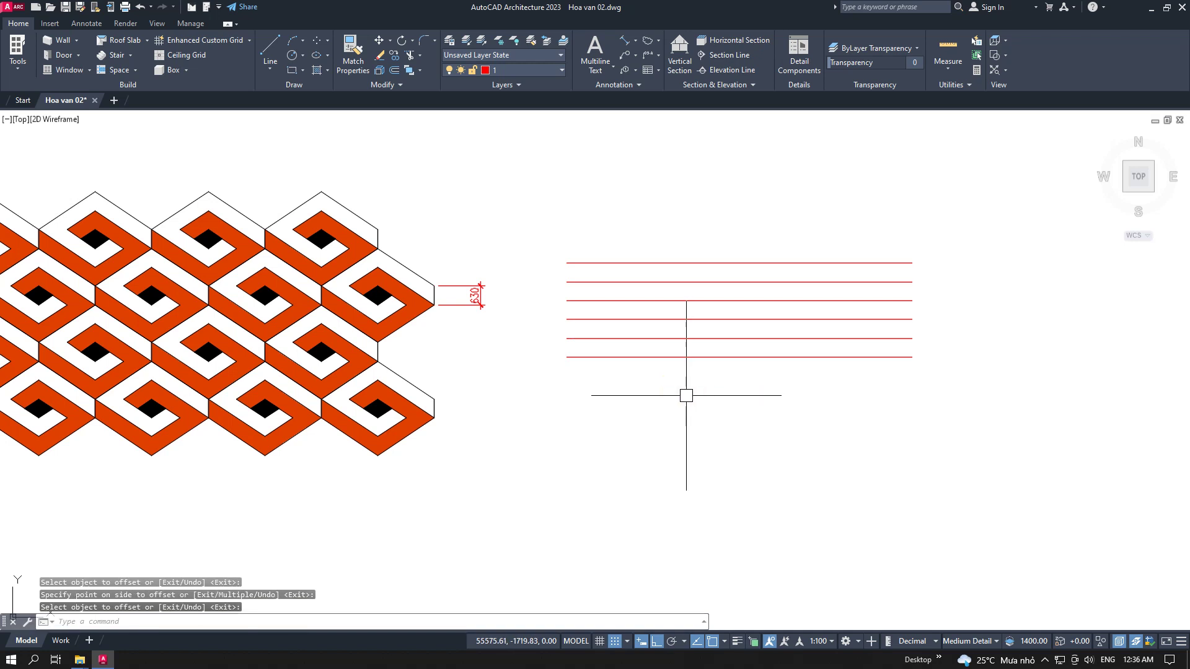
{"action": "left_click", "coordinate": [271, 56]}
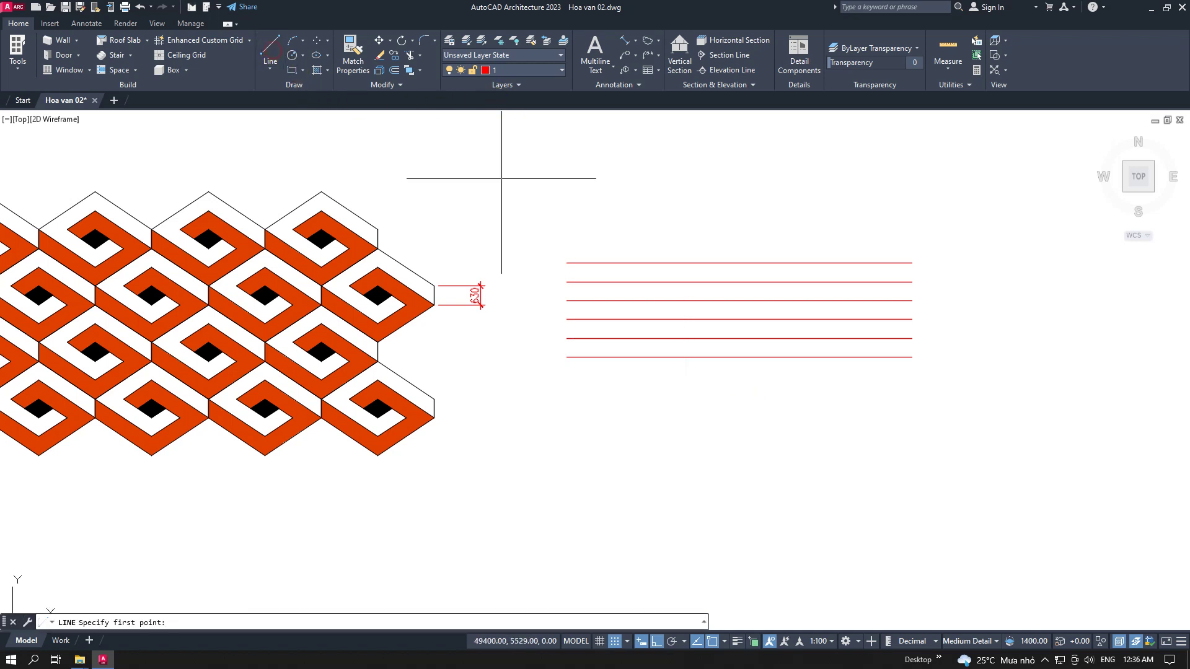
Draw a vertical line down from the top horizontal line's left end
{"action": "left_click", "coordinate": [566, 263]}
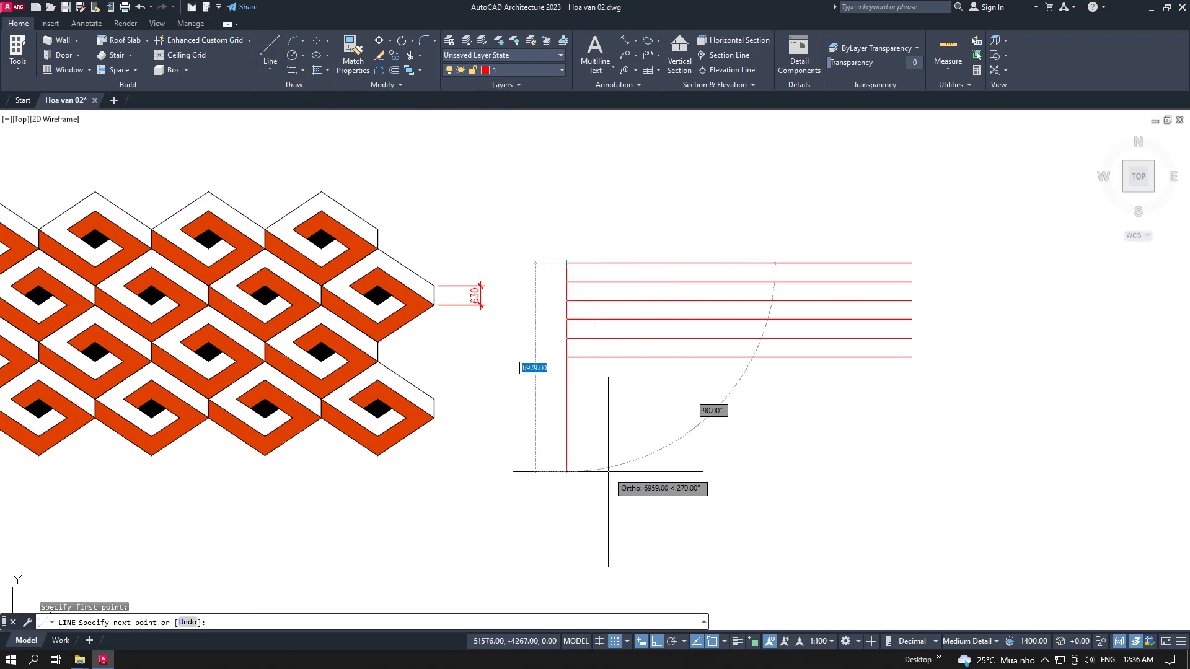
{"action": "left_click", "coordinate": [620, 472]}
{"action": "right_click", "coordinate": [670, 434]}
{"action": "left_click", "coordinate": [735, 441]}
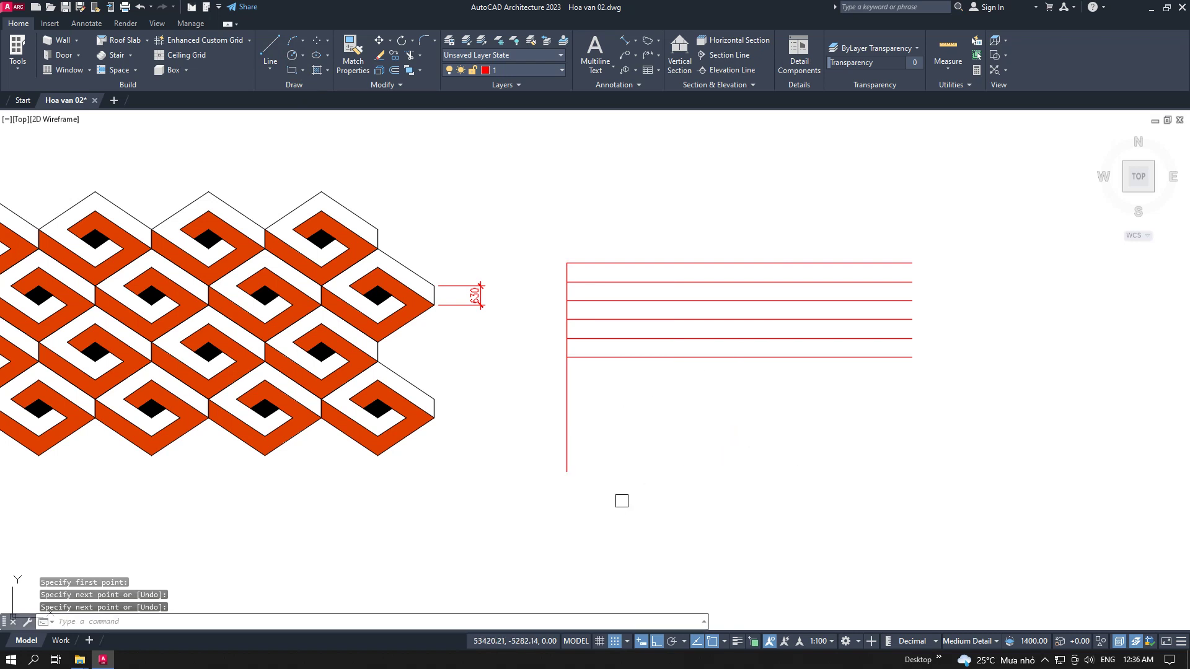
Offset the vertical line 630 to the right six times to form the grid
{"action": "left_click", "coordinate": [394, 71]}
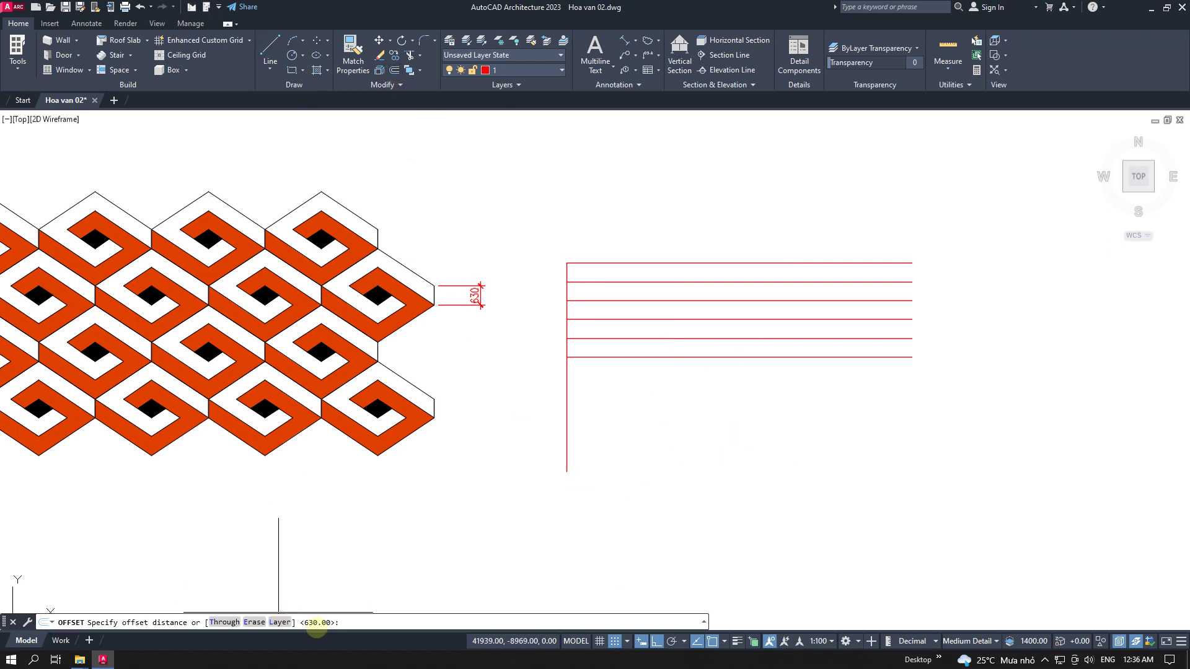
{"action": "right_click", "coordinate": [583, 451]}
{"action": "left_click", "coordinate": [614, 453]}
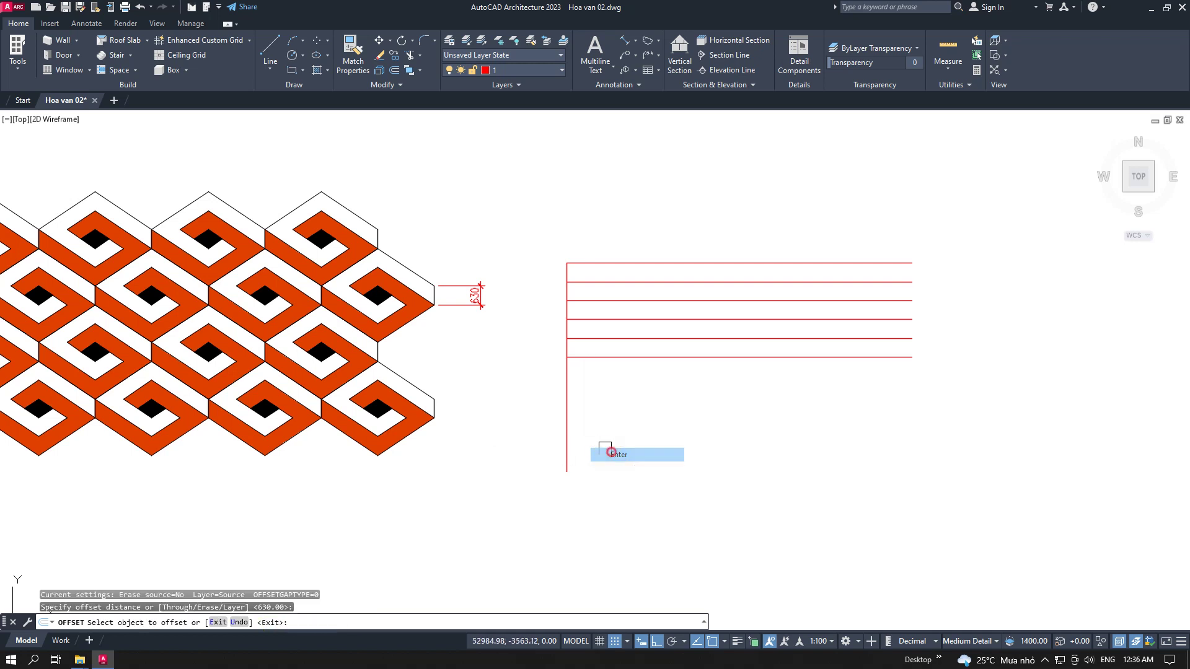
{"action": "left_click", "coordinate": [571, 422]}
{"action": "left_click", "coordinate": [612, 425]}
{"action": "left_click", "coordinate": [588, 392]}
{"action": "left_click", "coordinate": [601, 396]}
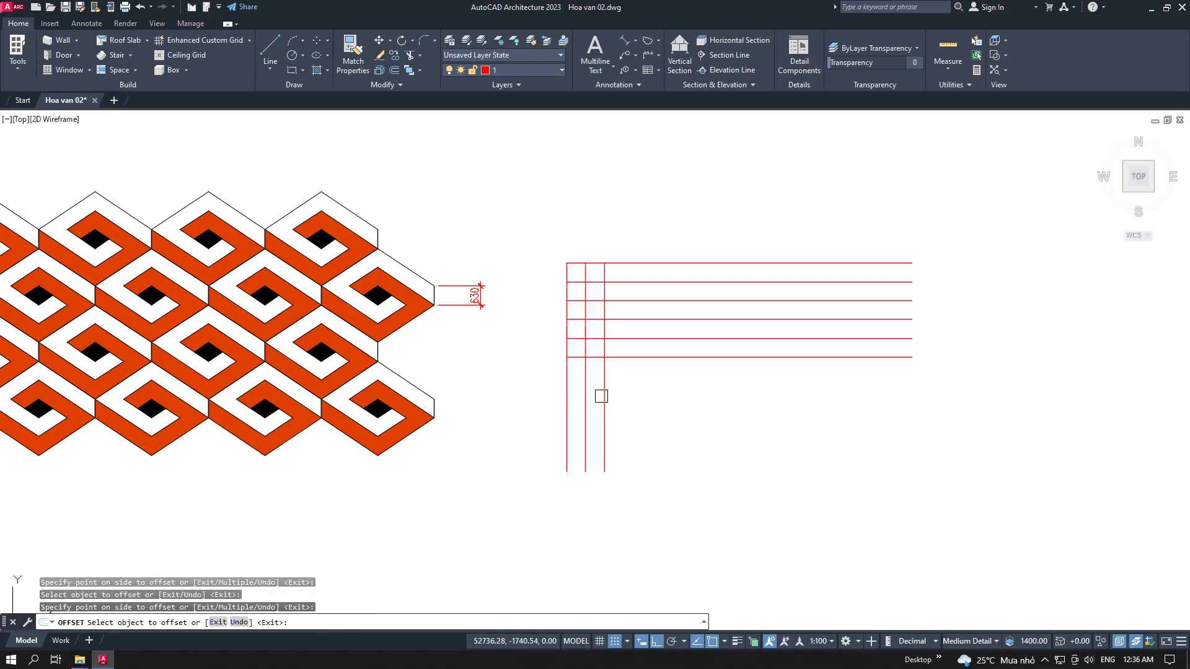
{"action": "left_click", "coordinate": [602, 383]}
{"action": "left_click", "coordinate": [622, 387]}
{"action": "left_click", "coordinate": [624, 377]}
{"action": "left_click", "coordinate": [635, 384]}
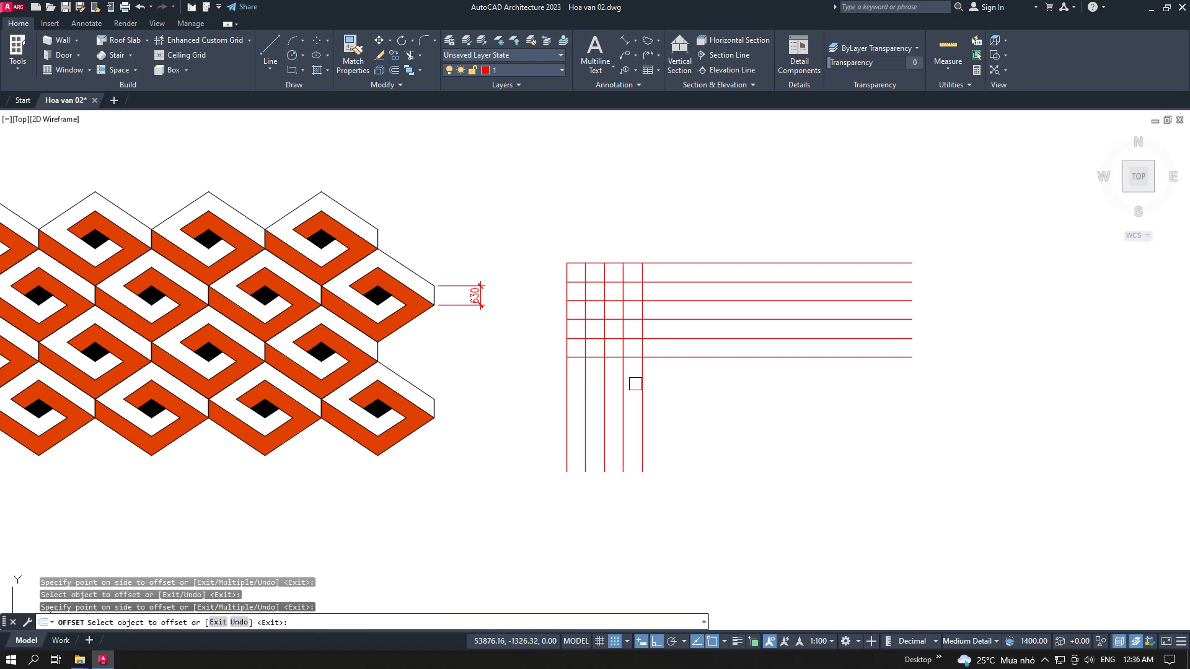
{"action": "left_click", "coordinate": [647, 364]}
{"action": "left_click", "coordinate": [661, 385]}
{"action": "left_click", "coordinate": [694, 387]}
{"action": "right_click", "coordinate": [730, 393]}
{"action": "left_click", "coordinate": [747, 395]}
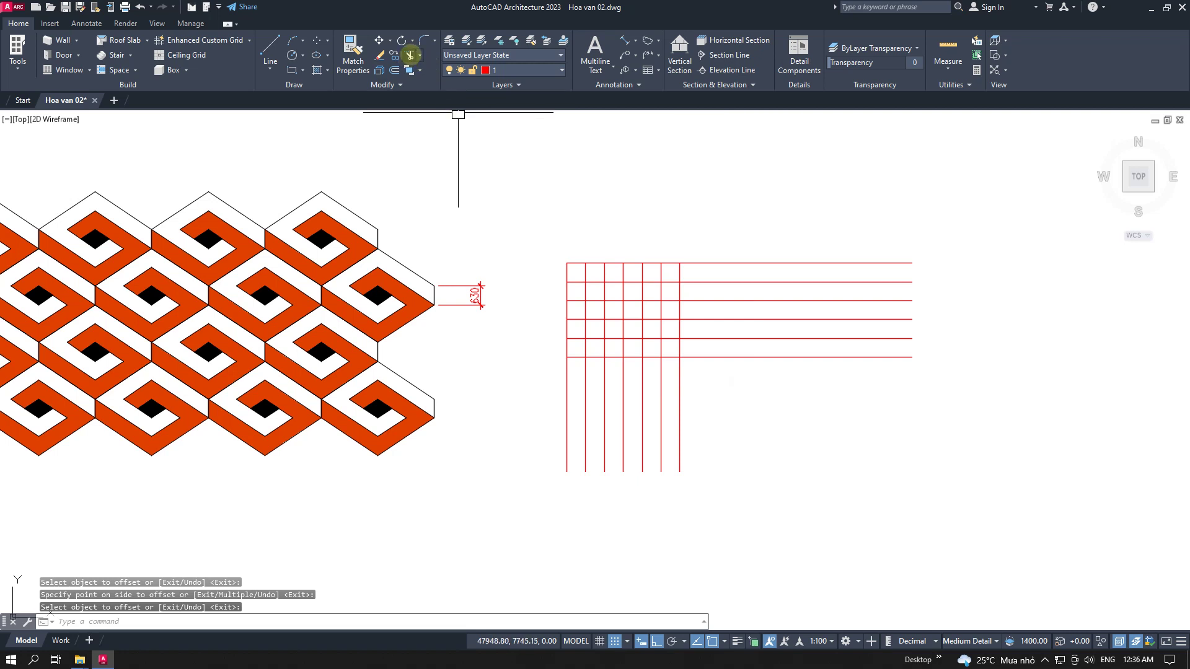
Trim the overhanging red line ends below and right of the grid
{"action": "left_click", "coordinate": [410, 54]}
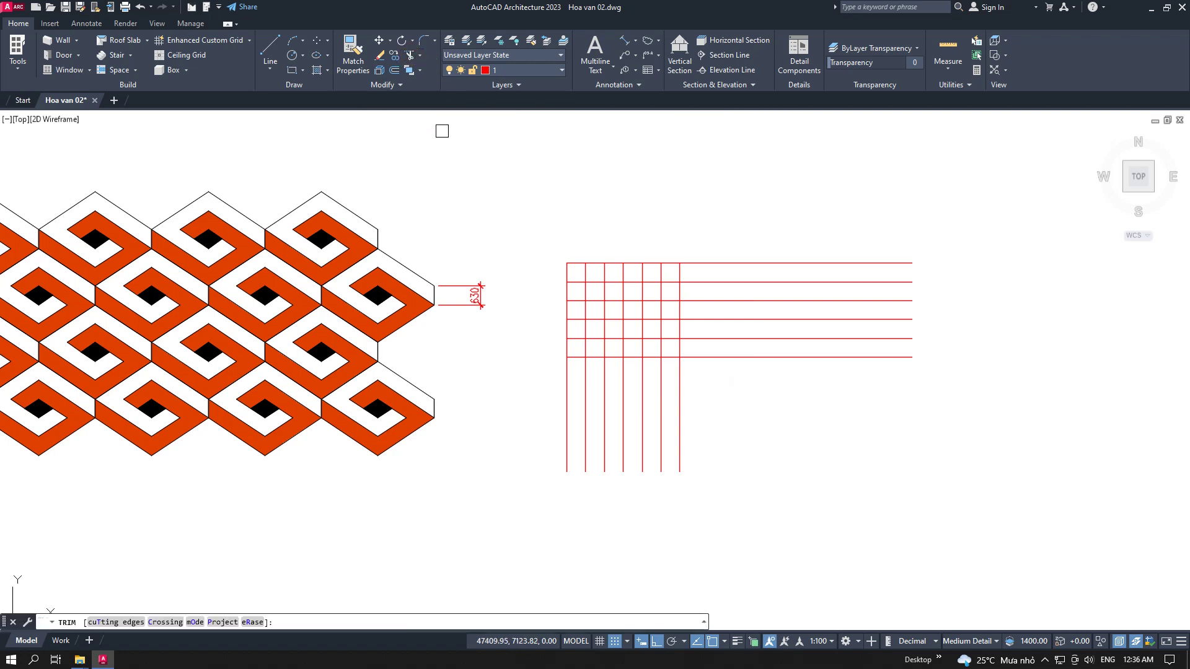
{"action": "right_click", "coordinate": [456, 161]}
{"action": "left_click", "coordinate": [474, 167]}
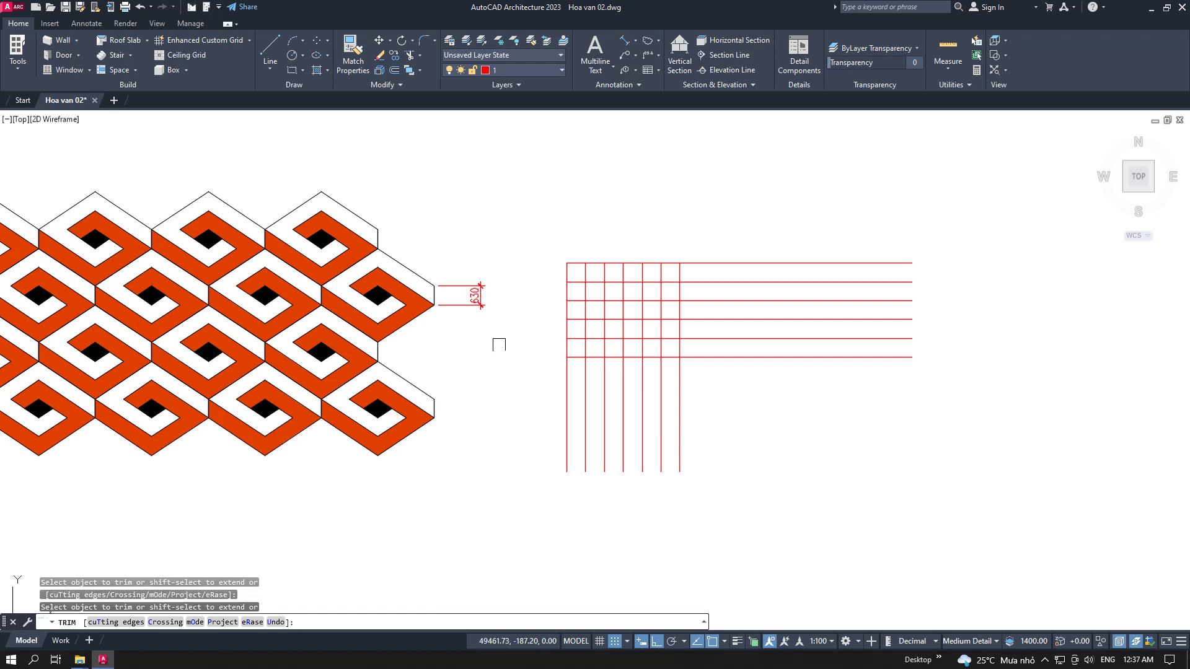
{"action": "left_click_drag", "start_coordinate": [729, 417], "coordinate": [529, 391]}
{"action": "left_click_drag", "start_coordinate": [730, 394], "coordinate": [736, 232]}
{"action": "right_click", "coordinate": [737, 233]}
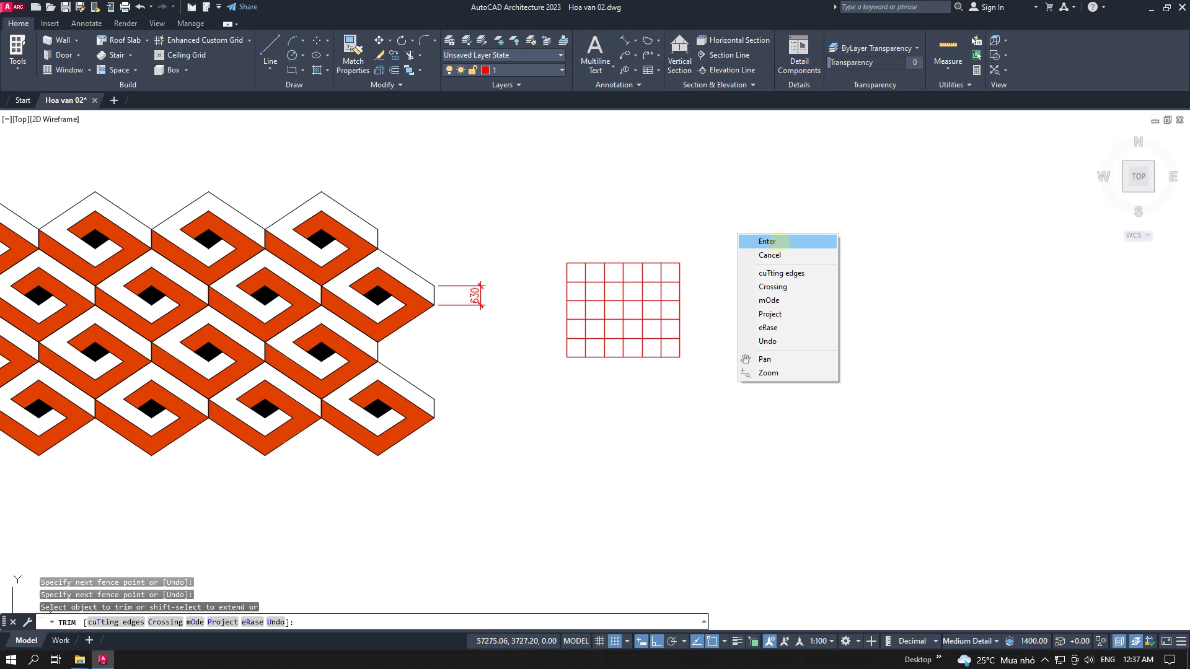
{"action": "left_click", "coordinate": [779, 241]}
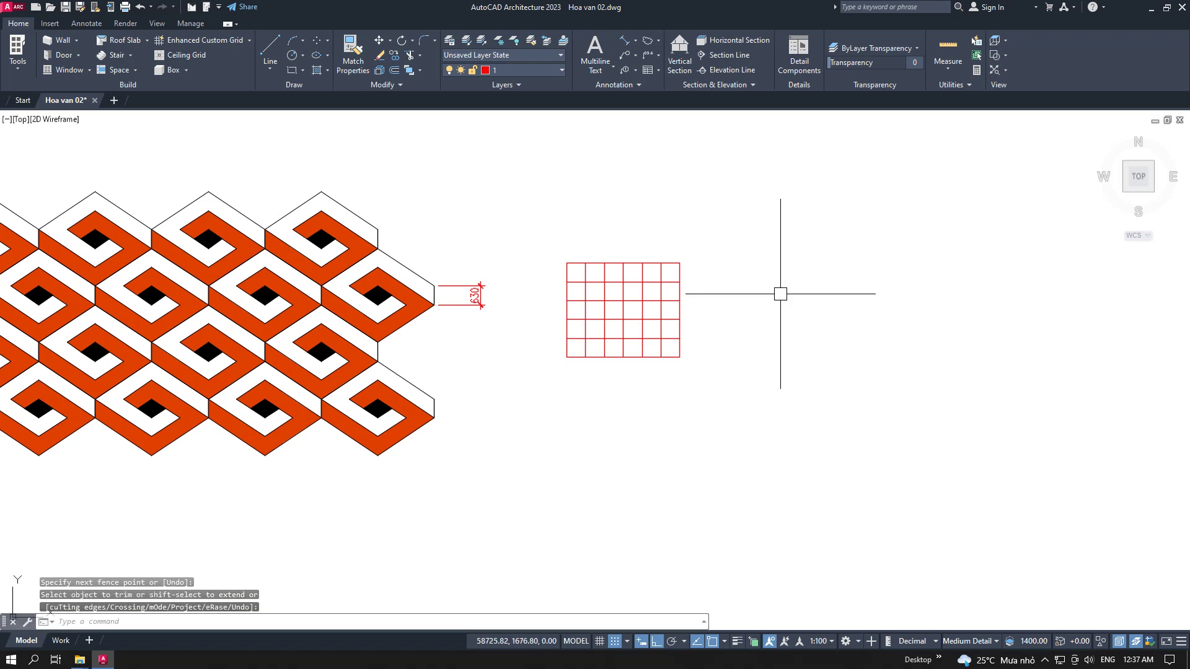
{"action": "scroll", "coordinate": [780, 293], "scroll_direction": "up", "scroll_amount": 2}
{"action": "scroll", "coordinate": [672, 295], "scroll_direction": "up", "scroll_amount": 2}
{"action": "mouse_move", "coordinate": [672, 295]}
{"action": "middle_mouse_down"}
{"action": "mouse_move", "coordinate": [784, 311]}
{"action": "mouse_move", "coordinate": [774, 315]}
{"action": "mouse_move", "coordinate": [786, 276]}
{"action": "middle_mouse_up"}
Add height dimensions left of the grid: 630 for one cell and 3150 overall
{"action": "scroll", "coordinate": [768, 300], "scroll_direction": "up", "scroll_amount": 1}
{"action": "scroll", "coordinate": [767, 299], "scroll_direction": "up", "scroll_amount": 1}
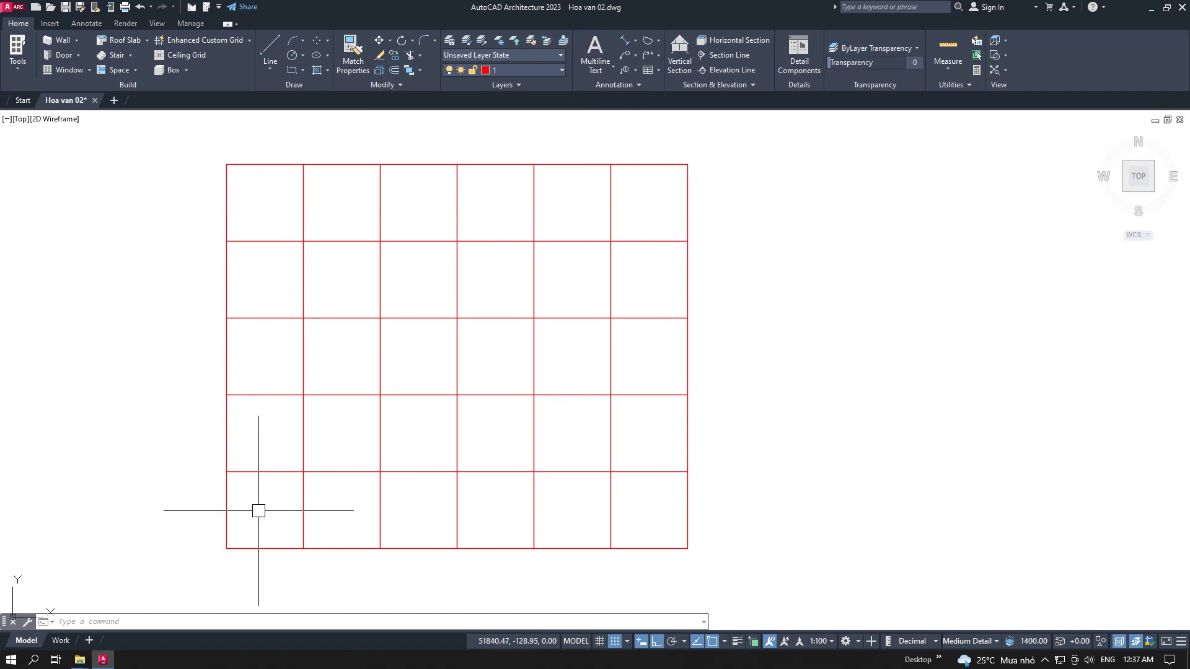
{"action": "left_click", "coordinate": [624, 40]}
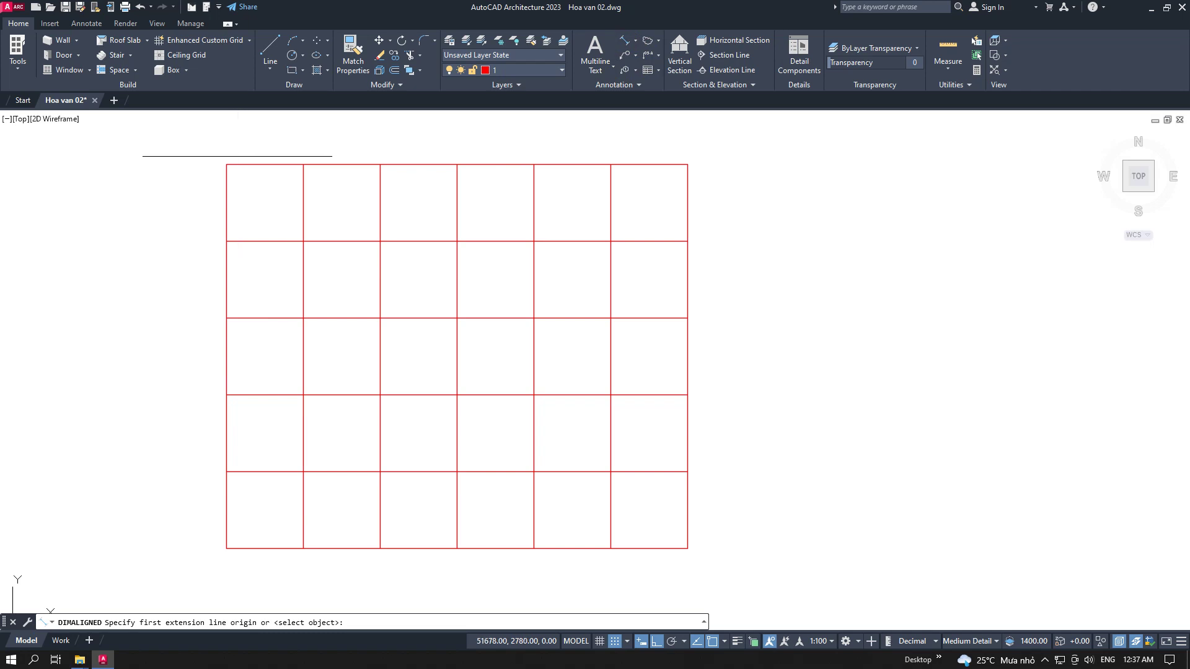
{"action": "left_click", "coordinate": [226, 164]}
{"action": "left_click", "coordinate": [226, 241]}
{"action": "left_click", "coordinate": [154, 230]}
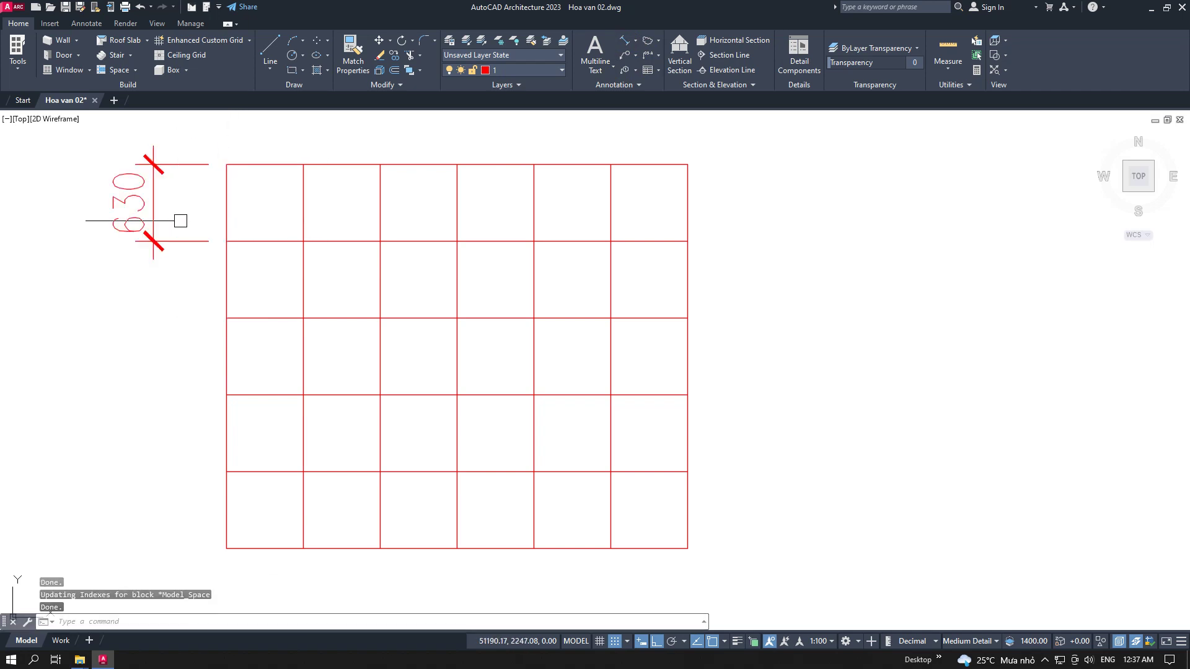
{"action": "middle_click_drag", "start_coordinate": [178, 221], "coordinate": [396, 234]}
{"action": "left_click", "coordinate": [624, 41]}
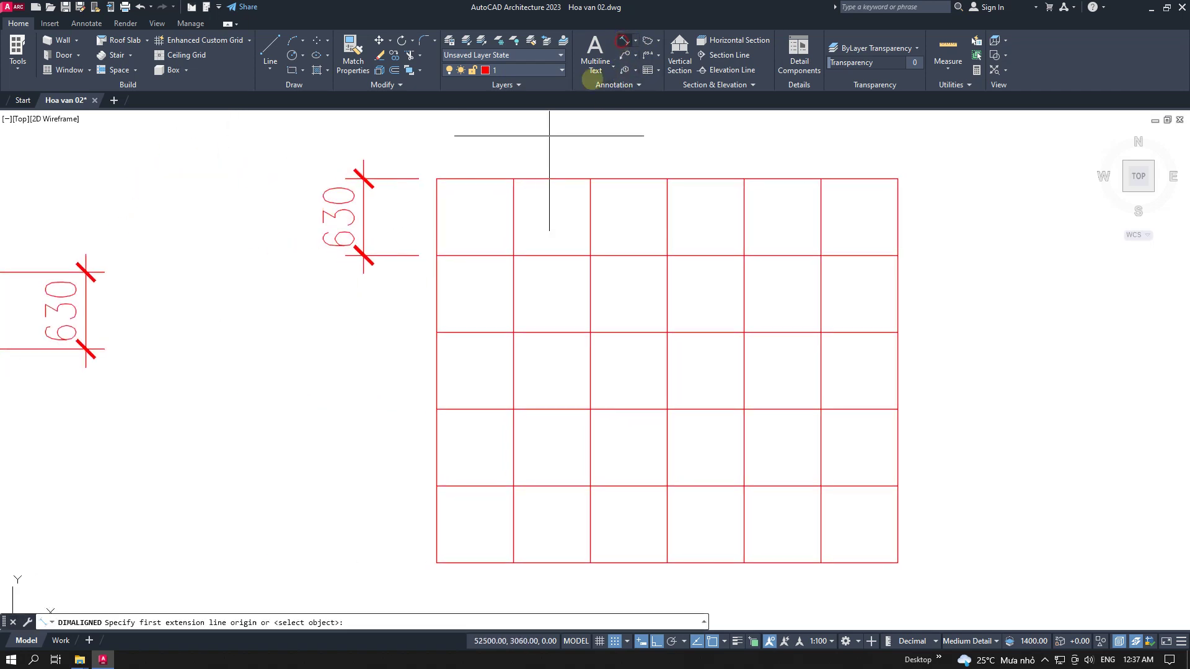
{"action": "key", "text": "Return"}
{"action": "left_click", "coordinate": [437, 296]}
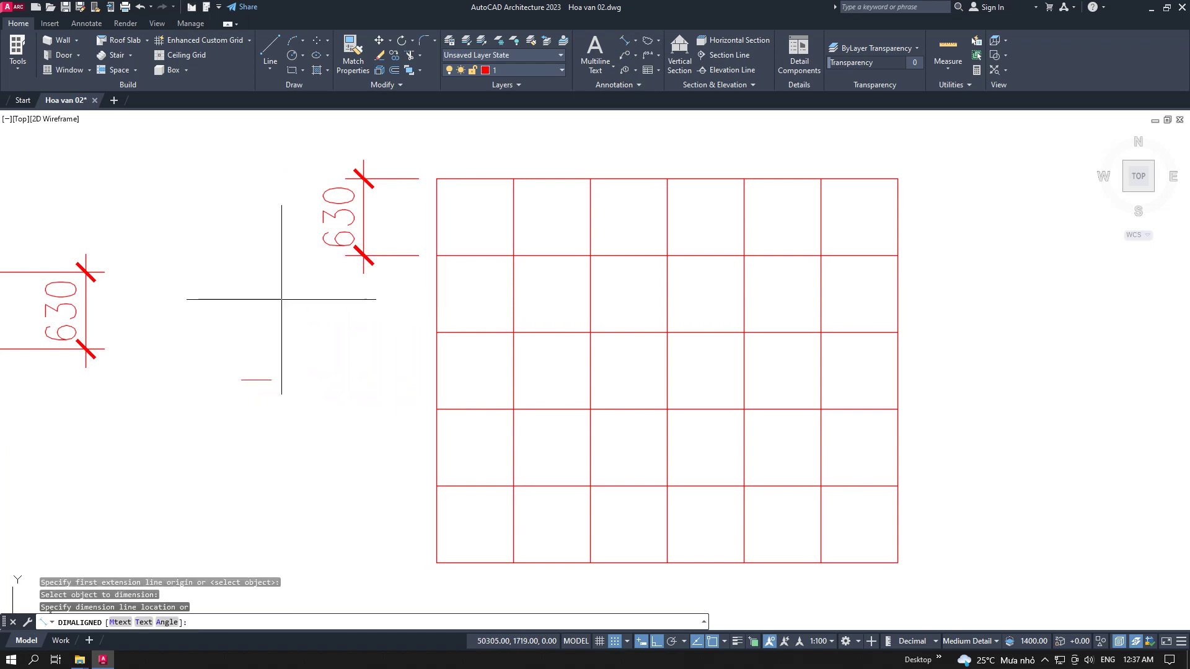
{"action": "left_click", "coordinate": [266, 282]}
{"action": "scroll", "coordinate": [394, 334], "scroll_direction": "down", "scroll_amount": 2}
{"action": "middle_click_drag", "start_coordinate": [394, 334], "coordinate": [384, 313]}
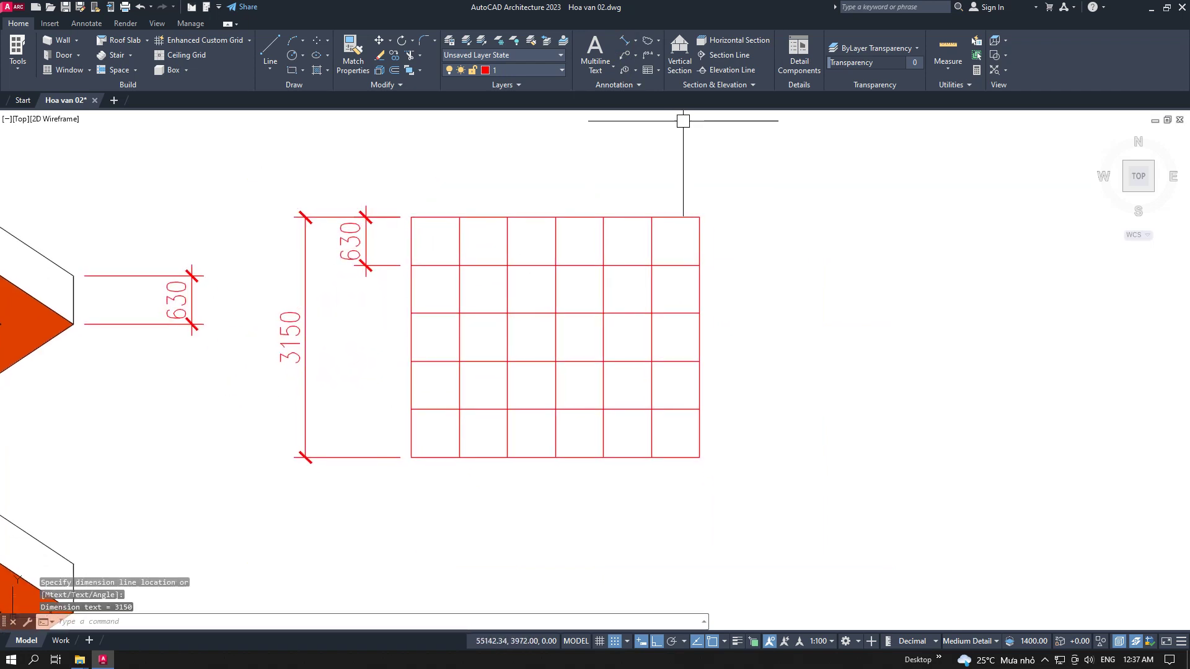
Add width dimensions below the grid: 630 for one cell and 3780 overall
{"action": "left_click", "coordinate": [624, 40]}
{"action": "left_click", "coordinate": [411, 457]}
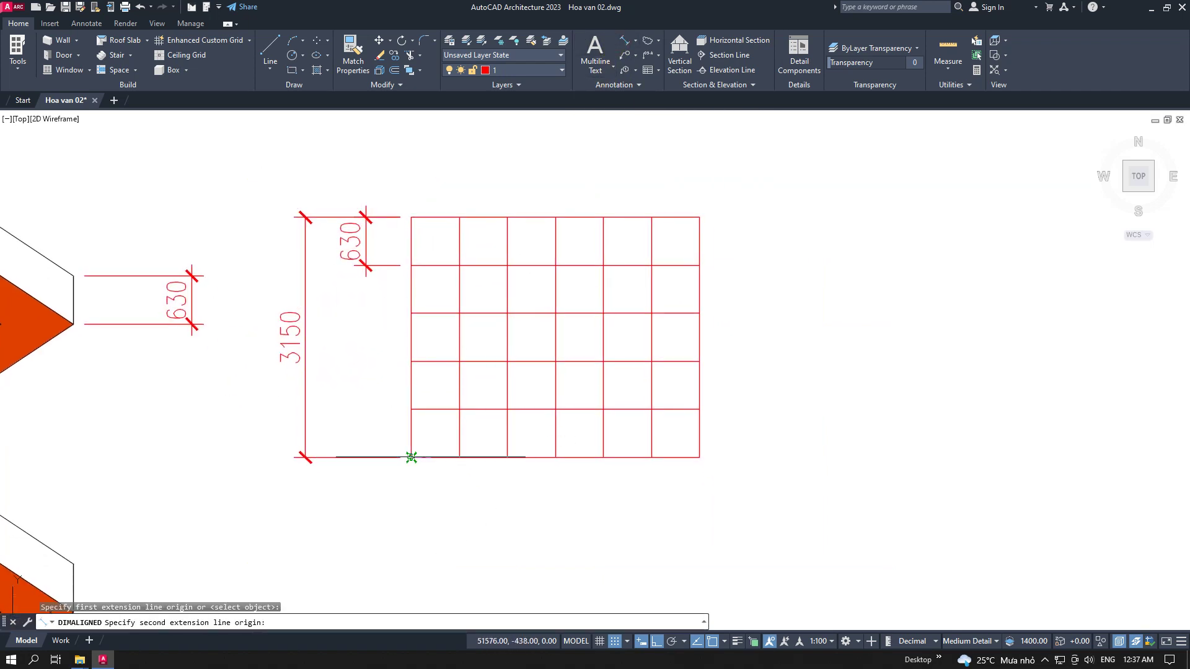
{"action": "left_click", "coordinate": [459, 457]}
{"action": "left_click", "coordinate": [456, 516]}
{"action": "middle_click_drag", "start_coordinate": [549, 490], "coordinate": [551, 436]}
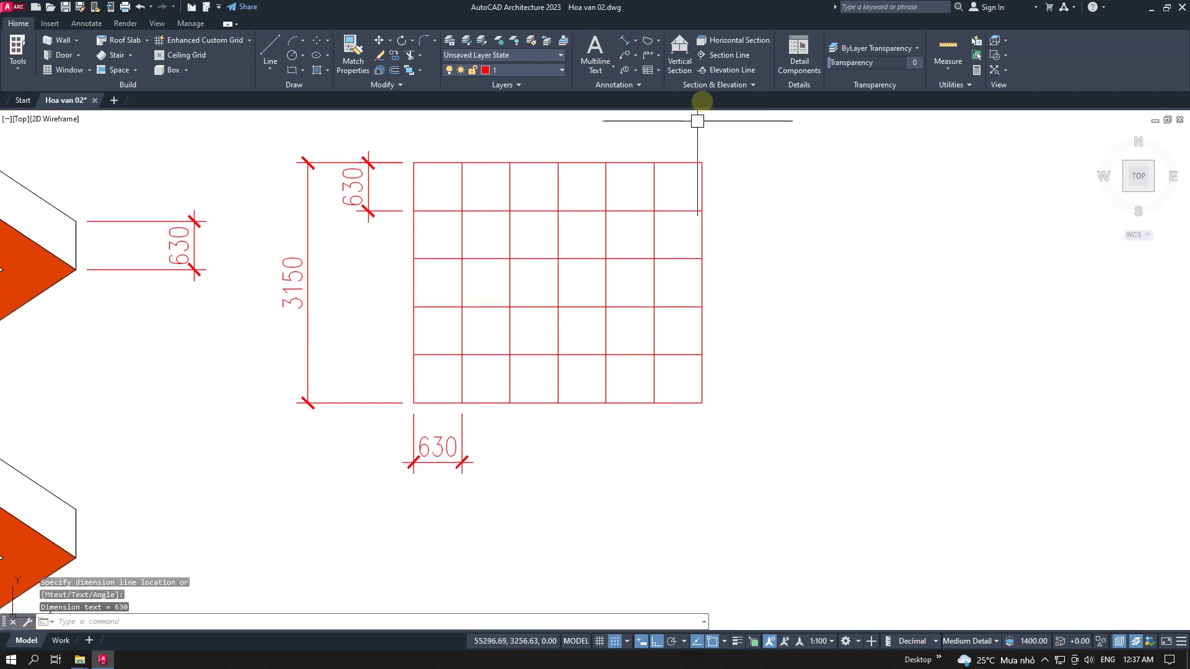
{"action": "left_click", "coordinate": [623, 43]}
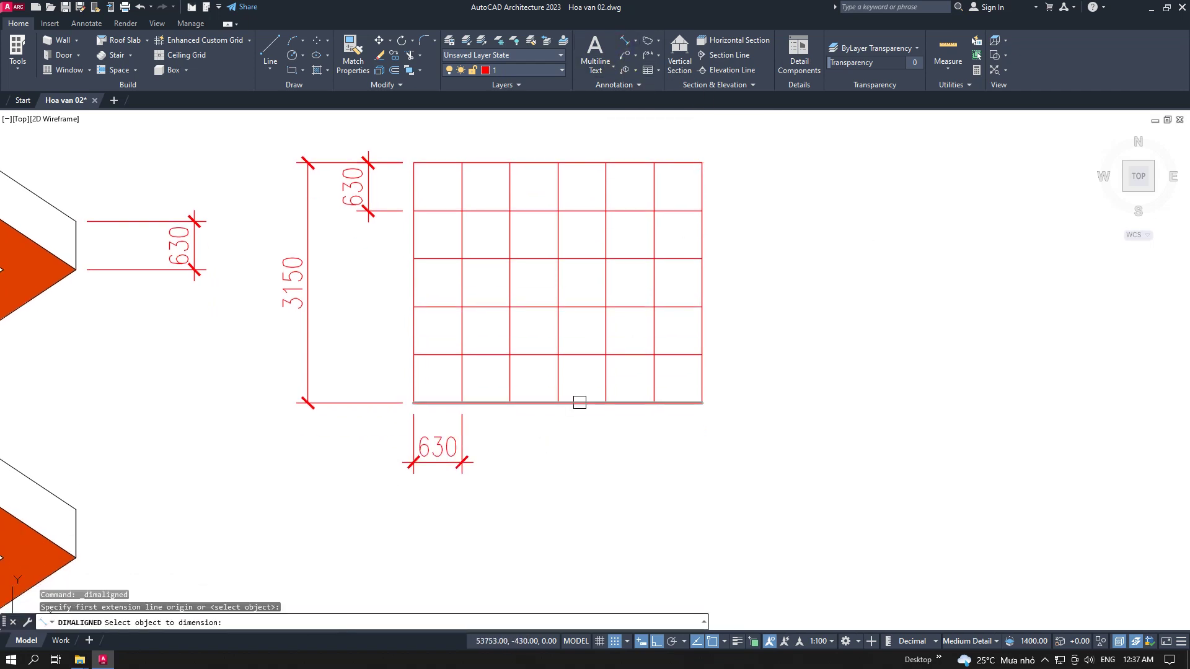
{"action": "left_click", "coordinate": [579, 402]}
{"action": "left_click", "coordinate": [648, 519]}
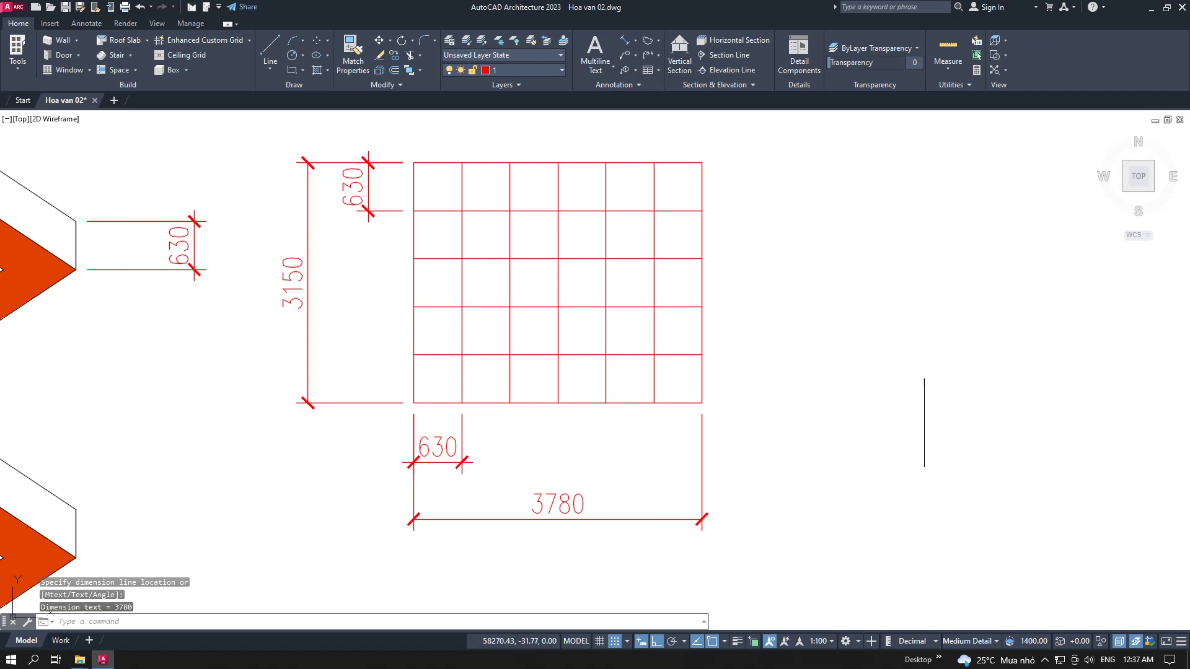
Erase the five grid dimensions with crossing selections
{"action": "scroll", "coordinate": [924, 372], "scroll_direction": "down", "scroll_amount": 2}
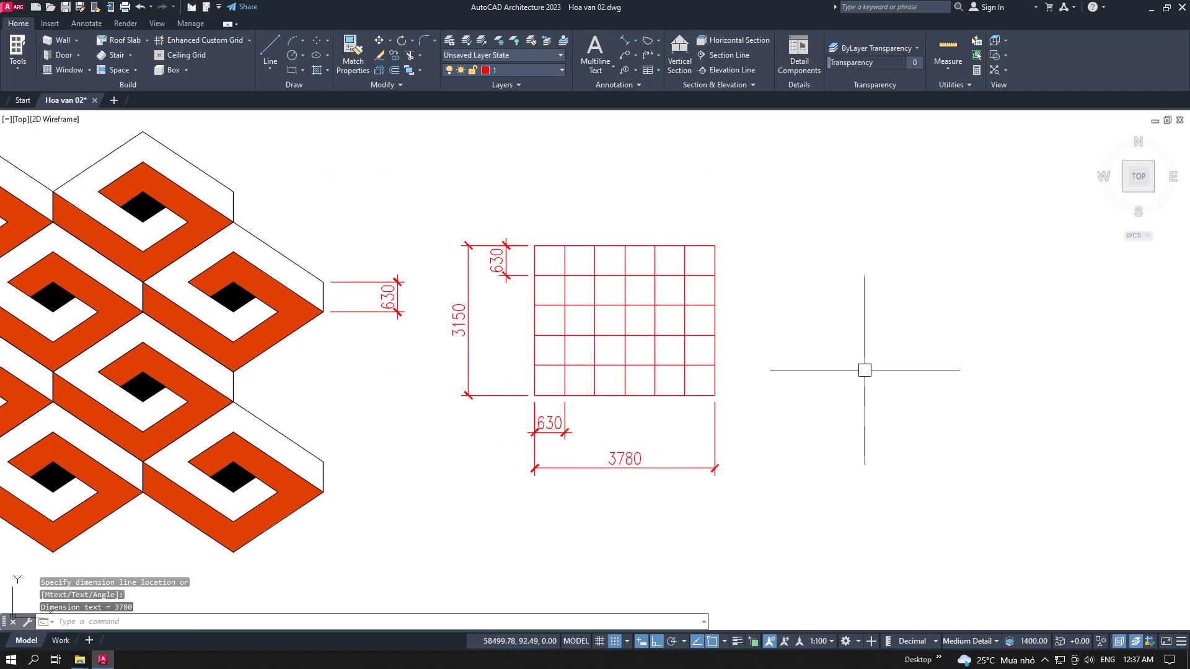
{"action": "left_click", "coordinate": [842, 544]}
{"action": "left_click", "coordinate": [496, 433]}
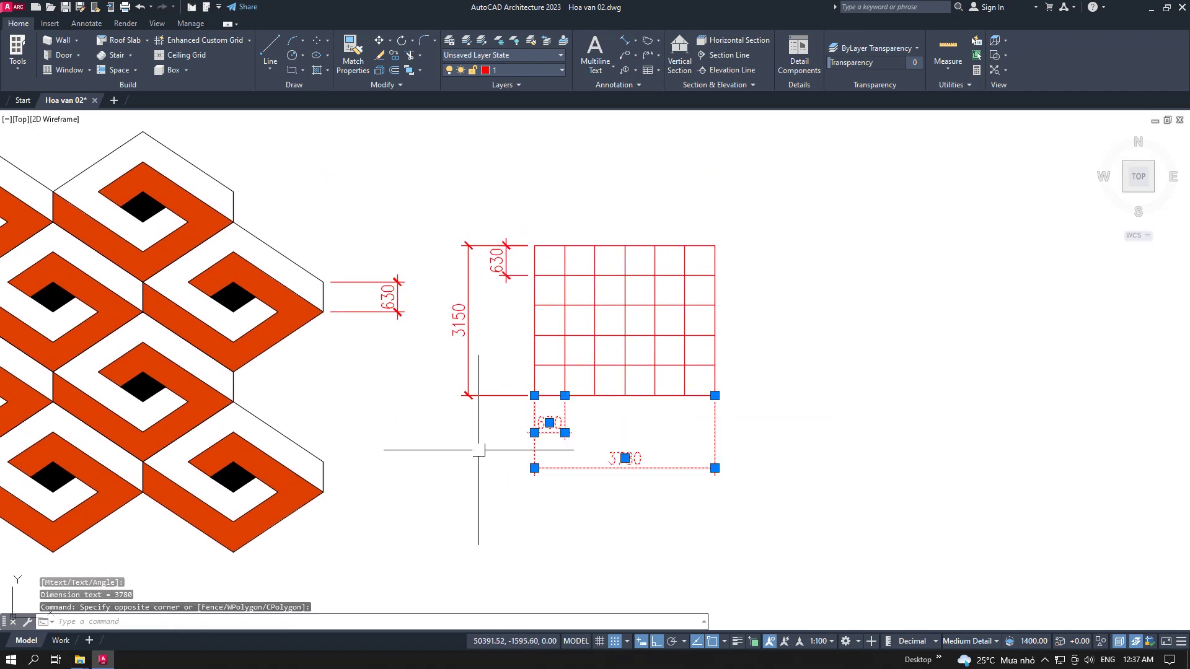
{"action": "left_click", "coordinate": [374, 208]}
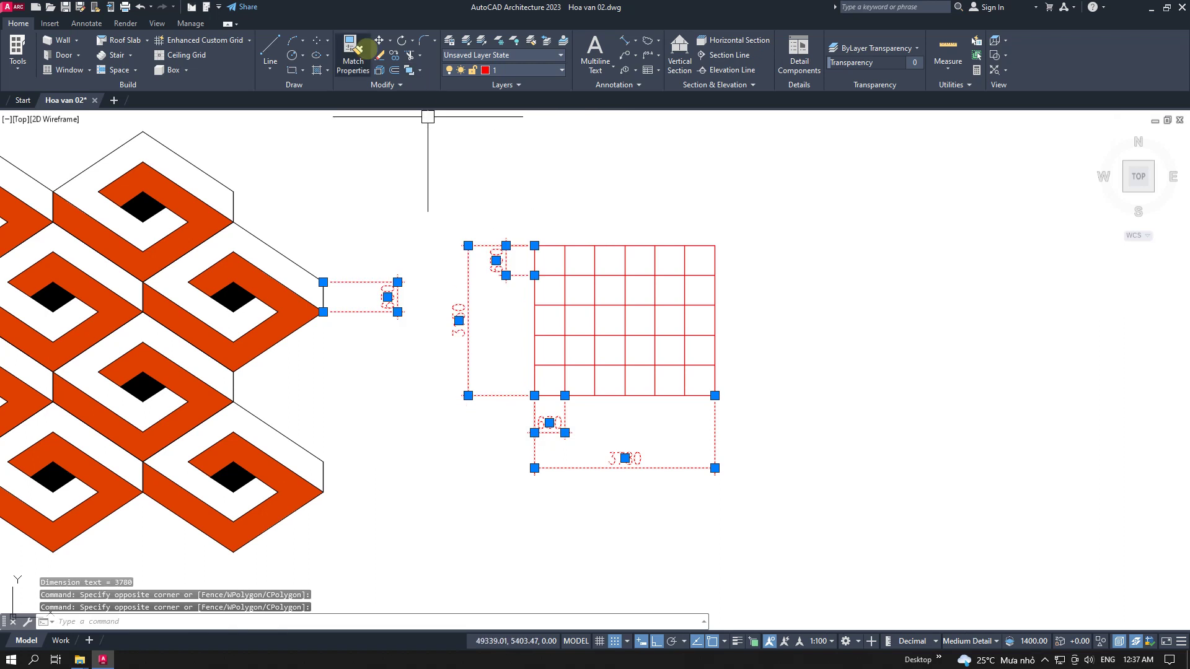
{"action": "left_click", "coordinate": [380, 55]}
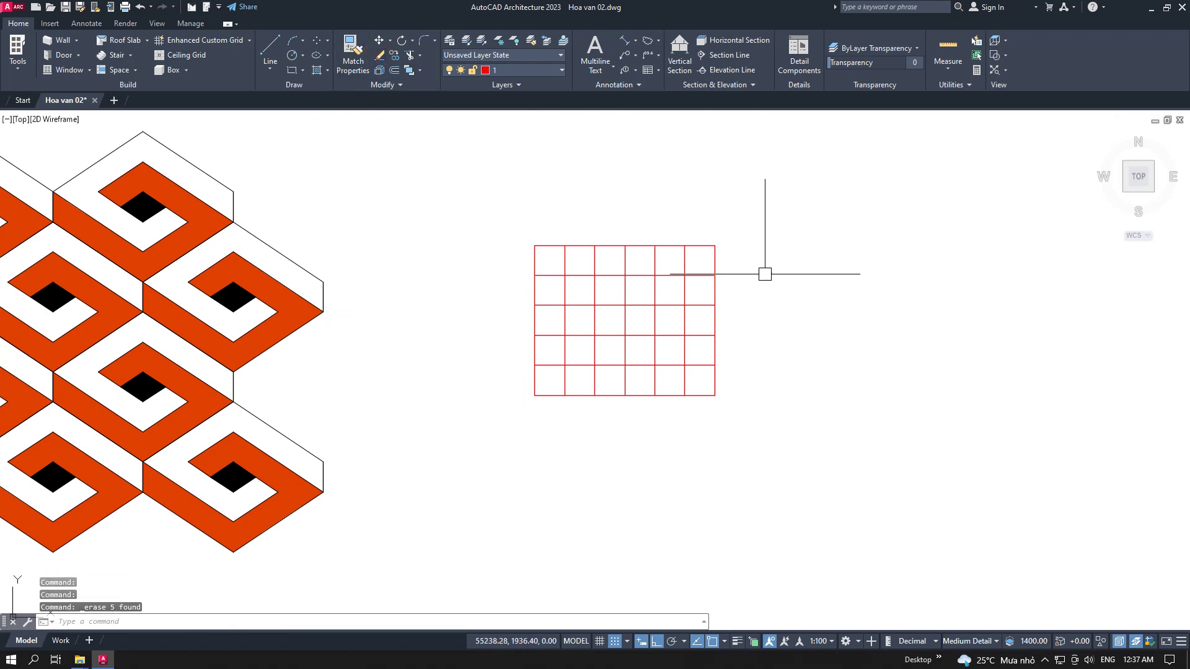
Make layer 0 the current layer
{"action": "left_click", "coordinate": [562, 70]}
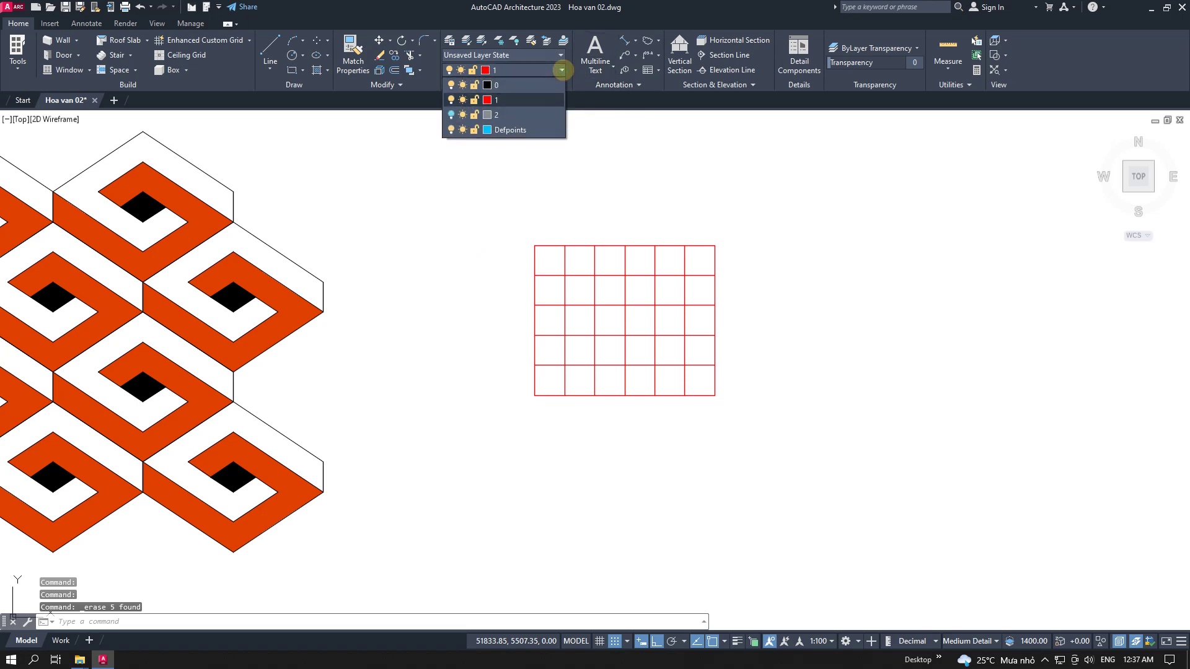
{"action": "left_click", "coordinate": [546, 84]}
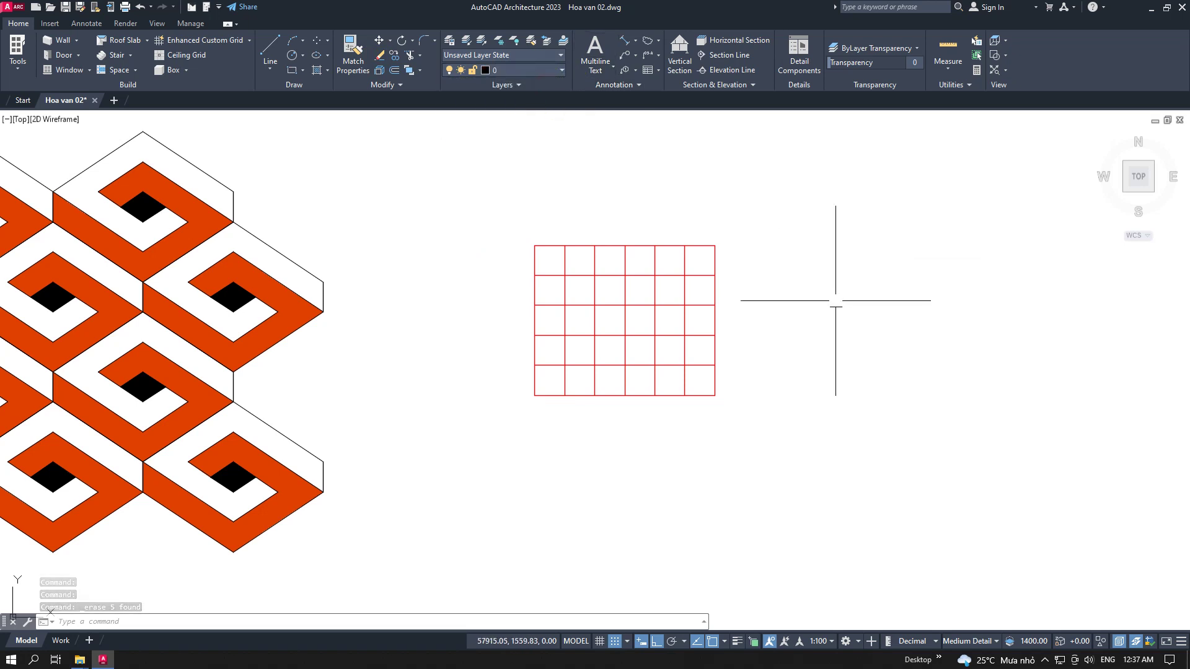
{"action": "scroll", "coordinate": [830, 310], "scroll_direction": "up", "scroll_amount": 2}
{"action": "mouse_move", "coordinate": [817, 310]}
{"action": "middle_mouse_down"}
{"action": "mouse_move", "coordinate": [1059, 303]}
{"action": "mouse_move", "coordinate": [919, 310]}
{"action": "middle_mouse_up"}
{"action": "scroll", "coordinate": [1054, 303], "scroll_direction": "down", "scroll_amount": 2}
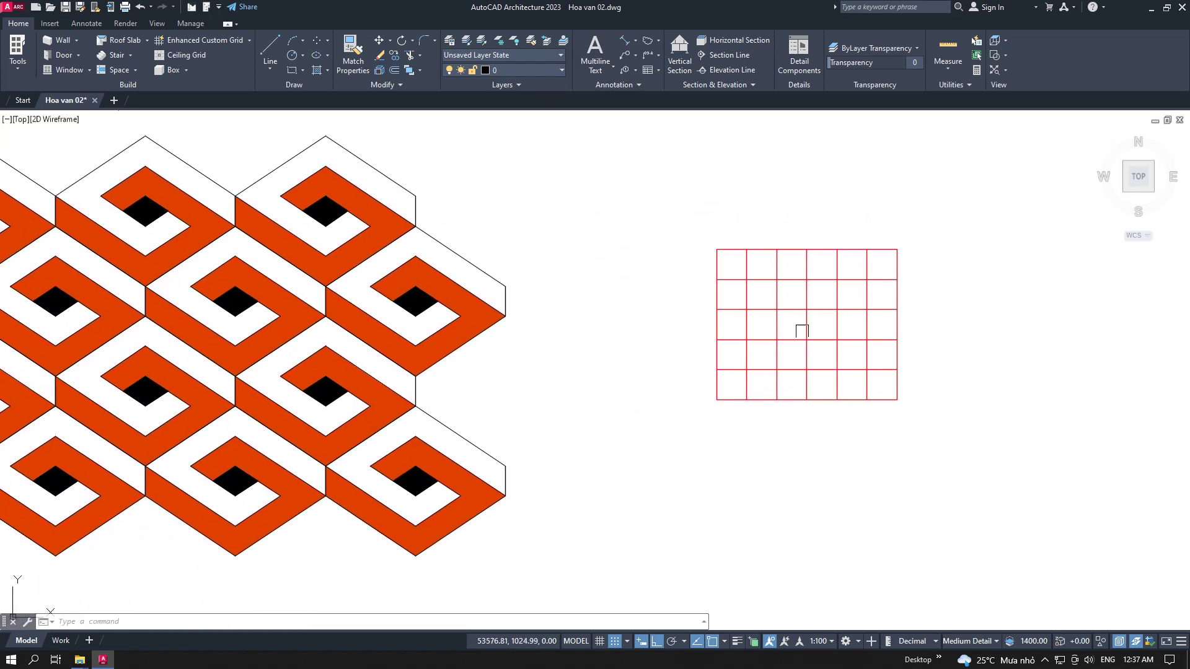
Move the whole red grid to the left, closer to the spiral pattern
{"action": "type", "text": "m"}
{"action": "key", "text": "Return"}
{"action": "left_click", "coordinate": [665, 208]}
{"action": "left_click", "coordinate": [774, 269]}
{"action": "key", "text": "Return"}
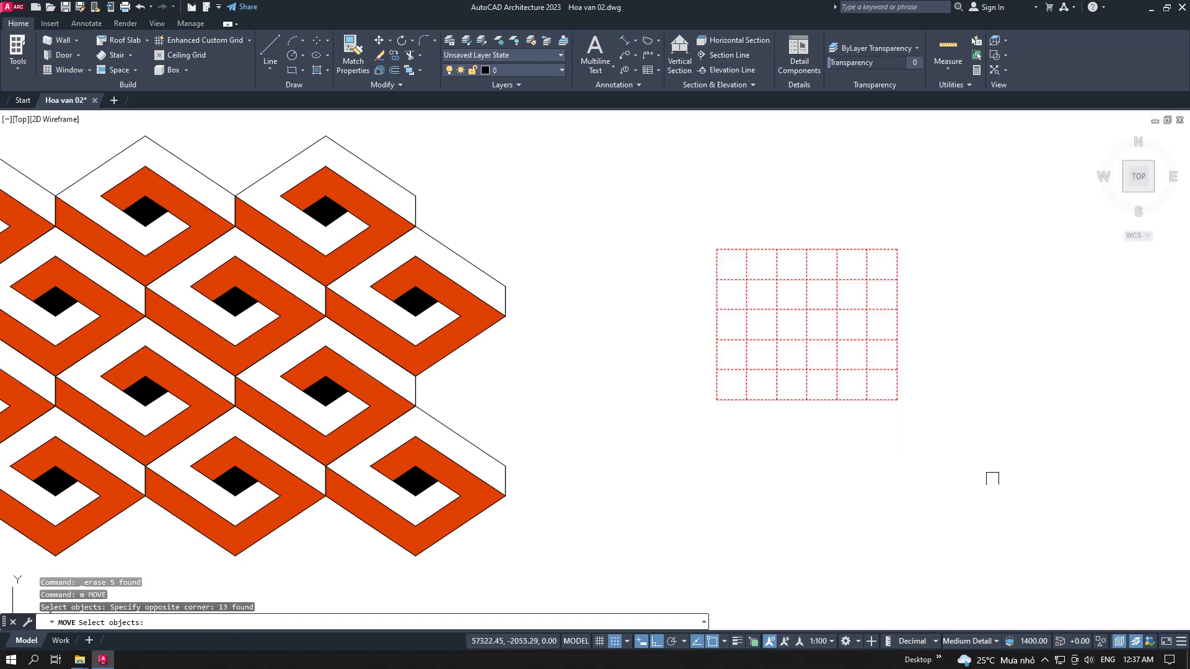
{"action": "left_click", "coordinate": [987, 434]}
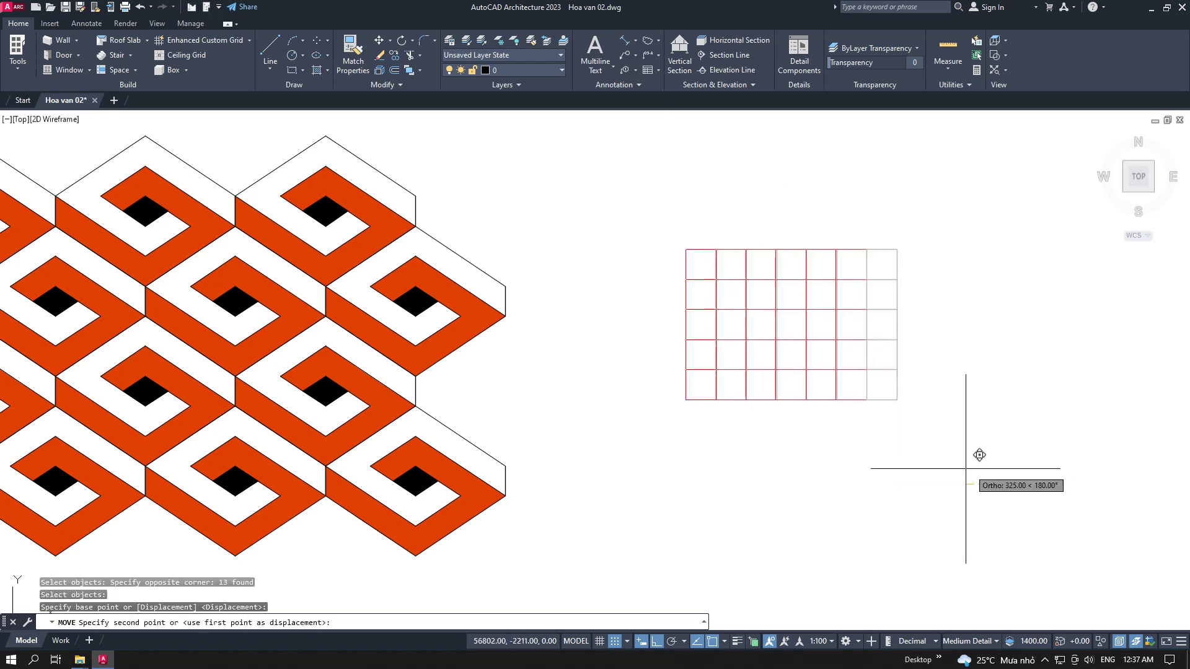
{"action": "key", "text": "F8"}
{"action": "left_click", "coordinate": [848, 448]}
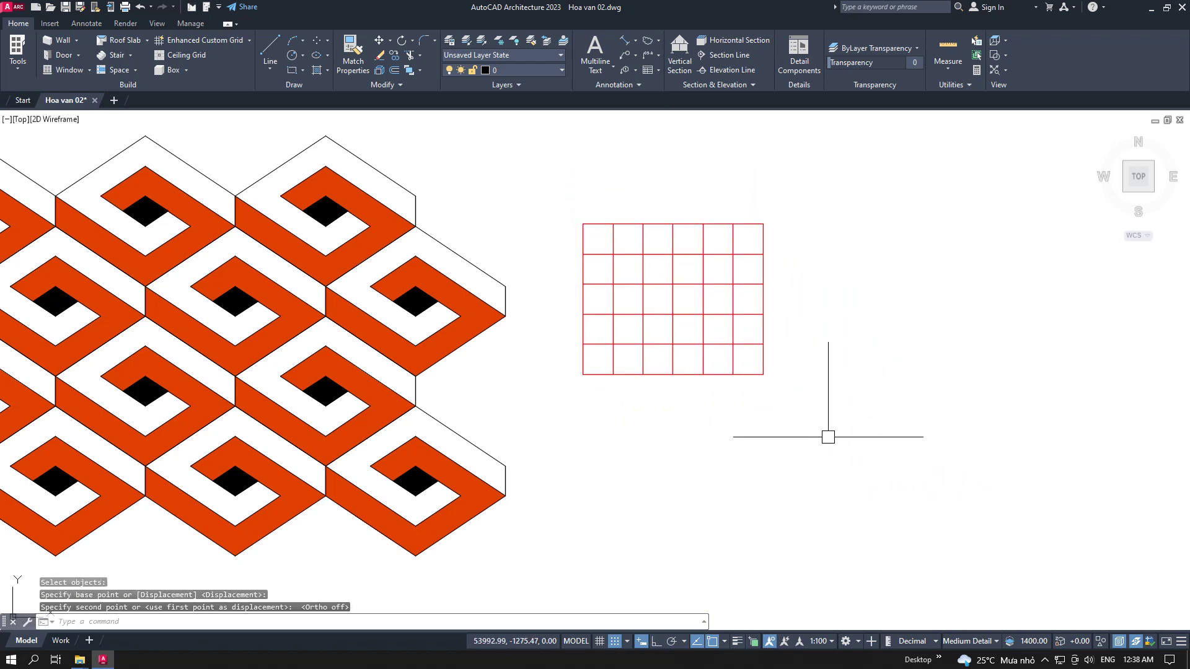
{"action": "scroll", "coordinate": [654, 370], "scroll_direction": "up", "scroll_amount": 2}
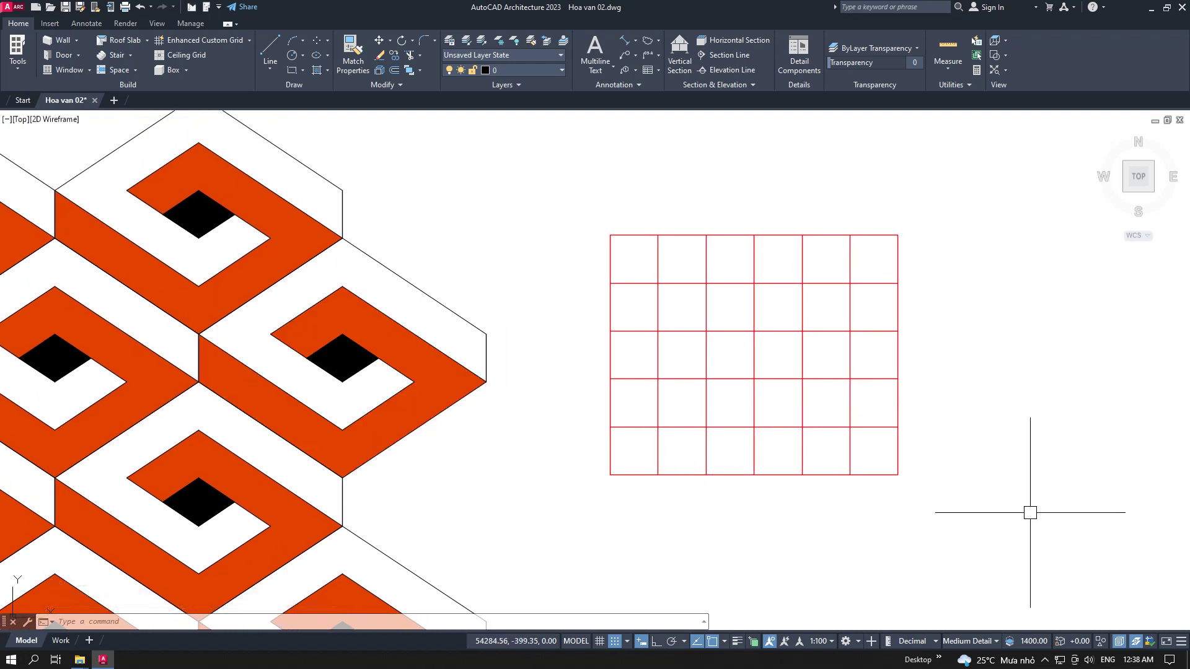
Draw a closed hexagon through the grid's top-middle, side-edge and bottom-middle points
{"action": "left_click", "coordinate": [270, 51]}
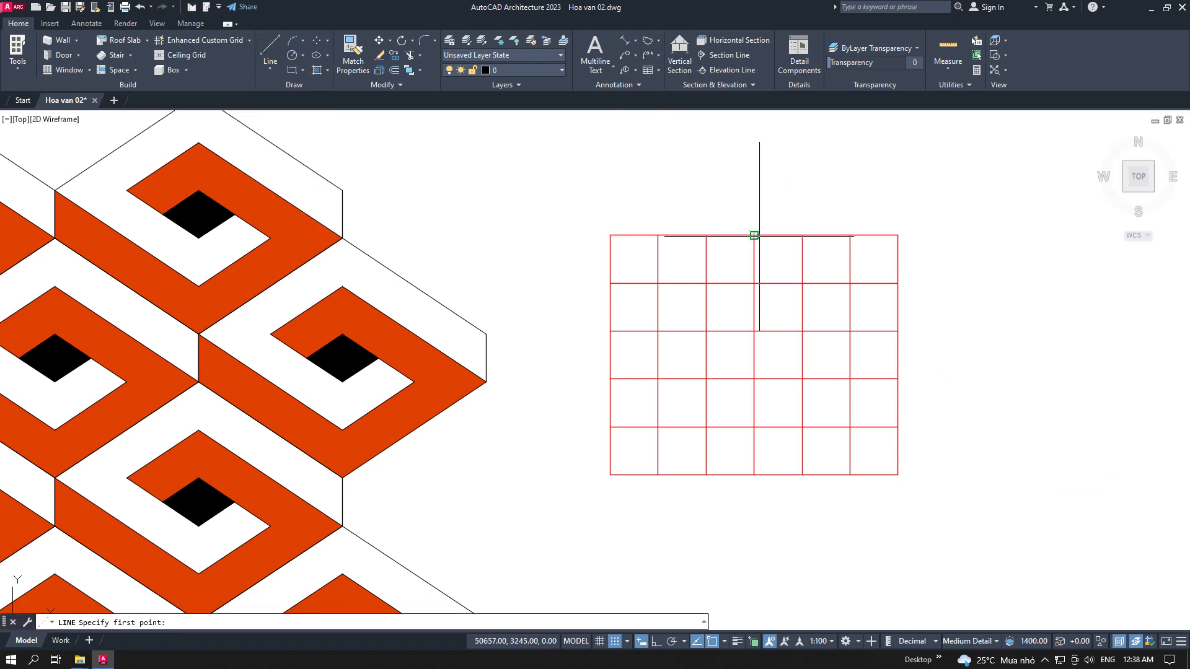
{"action": "left_click", "coordinate": [754, 235]}
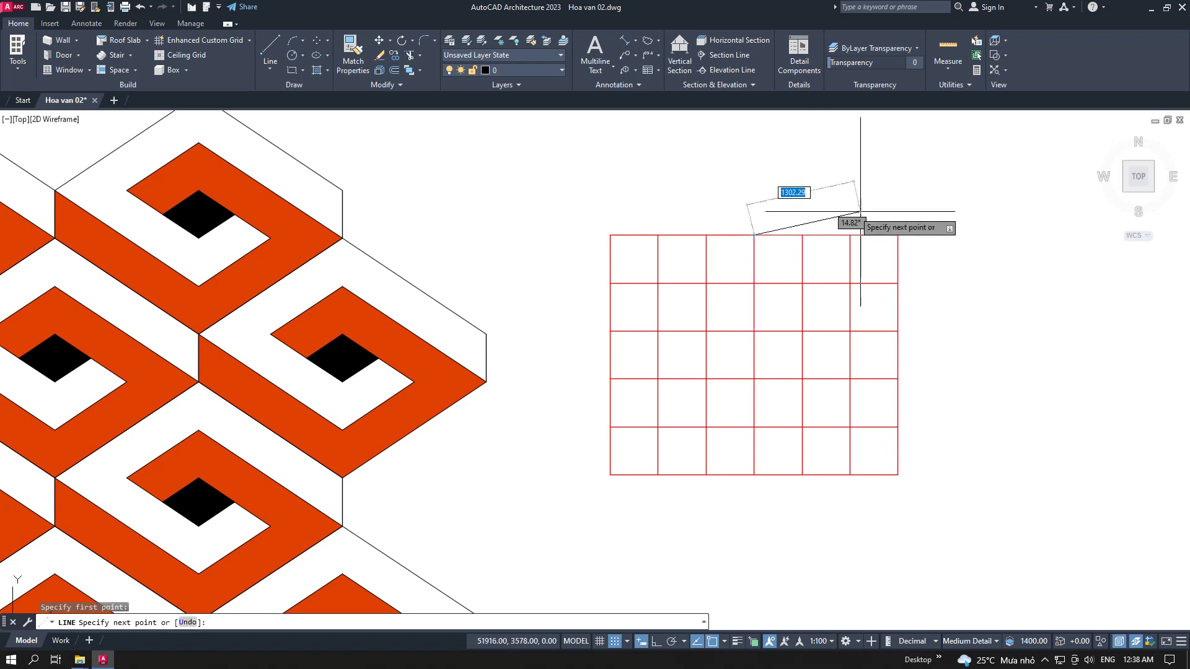
{"action": "left_click", "coordinate": [898, 331]}
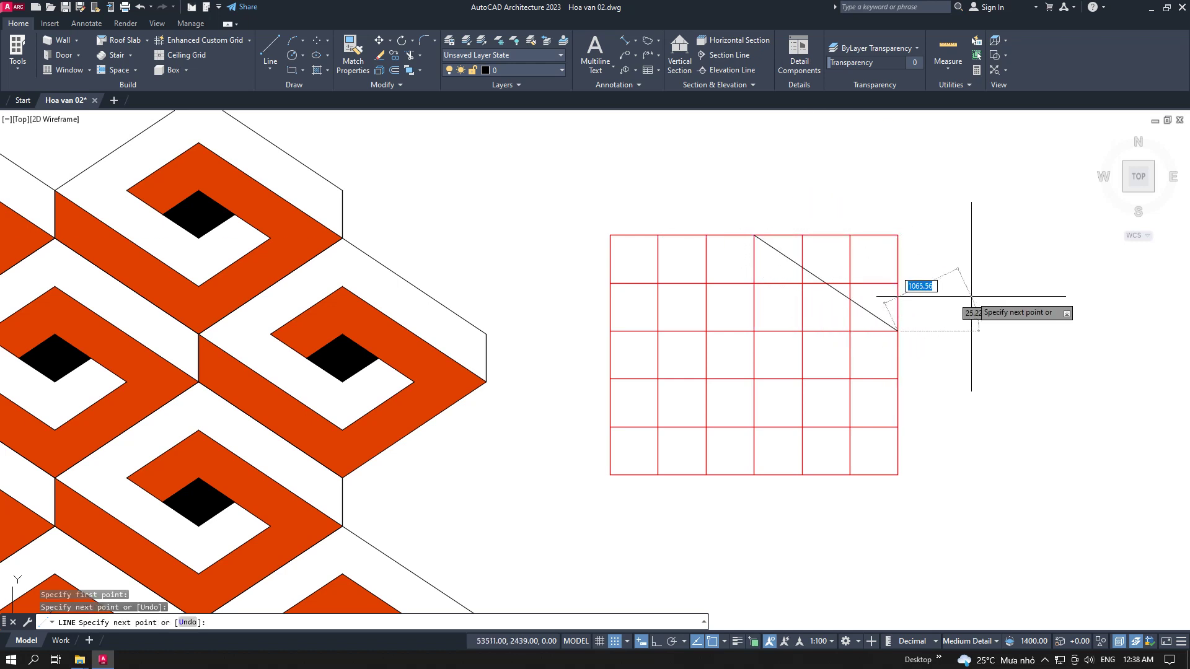
{"action": "left_click", "coordinate": [898, 379]}
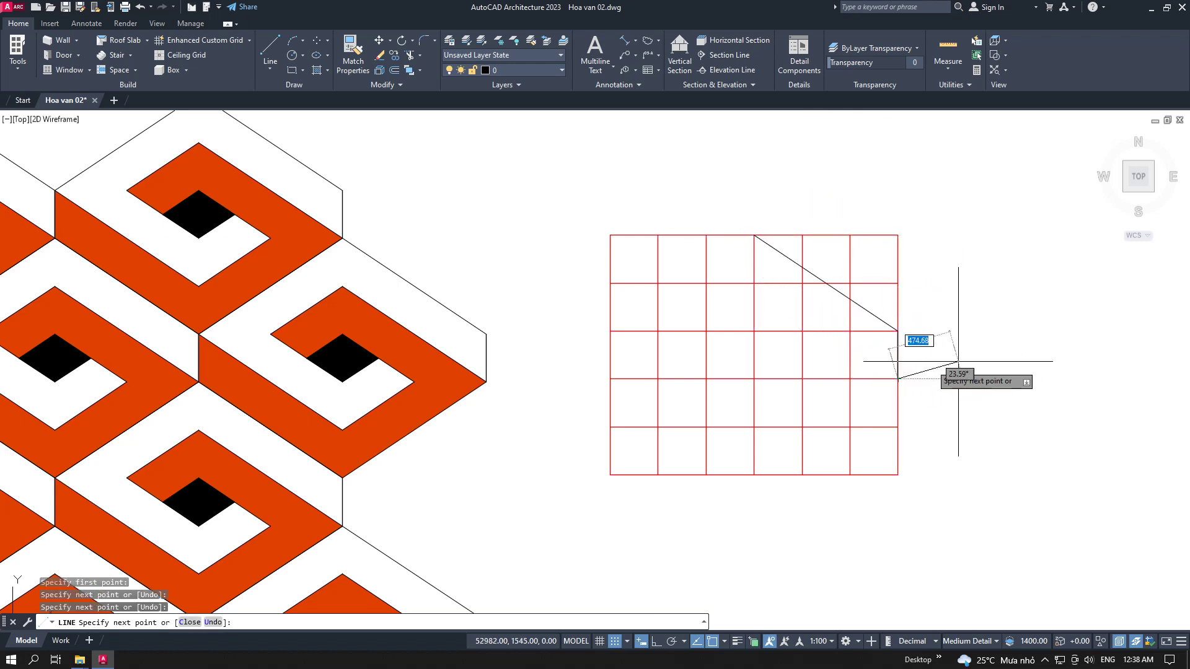
{"action": "left_click", "coordinate": [754, 475]}
{"action": "left_click", "coordinate": [610, 379]}
{"action": "left_click", "coordinate": [609, 331]}
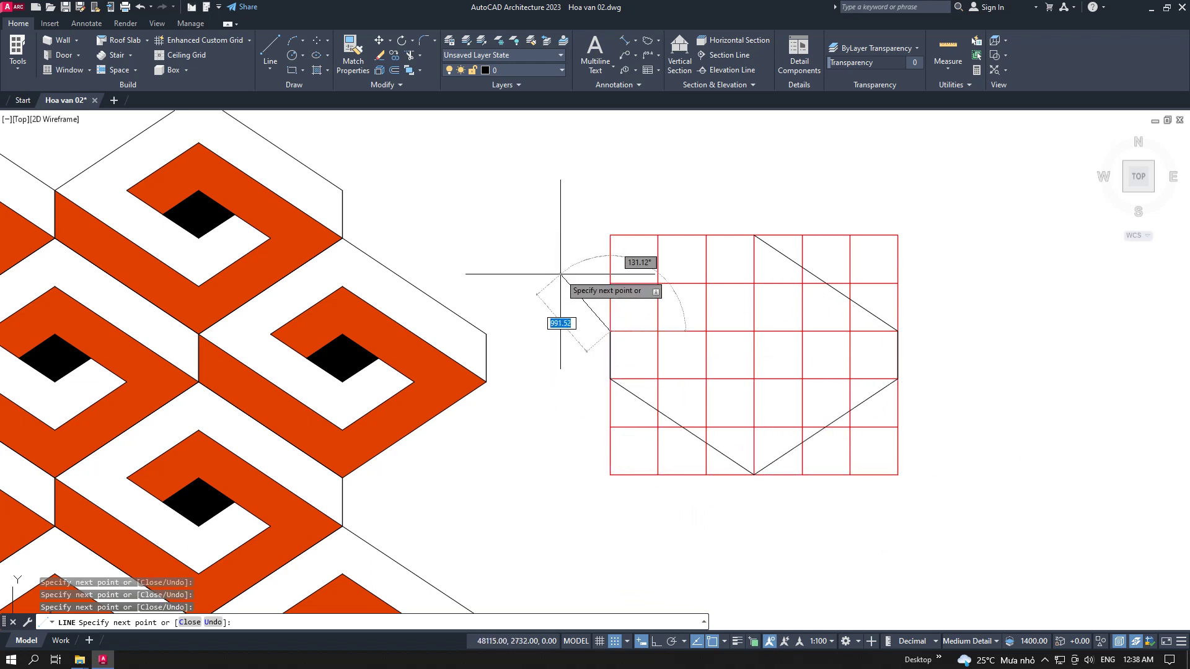
{"action": "left_click", "coordinate": [184, 623]}
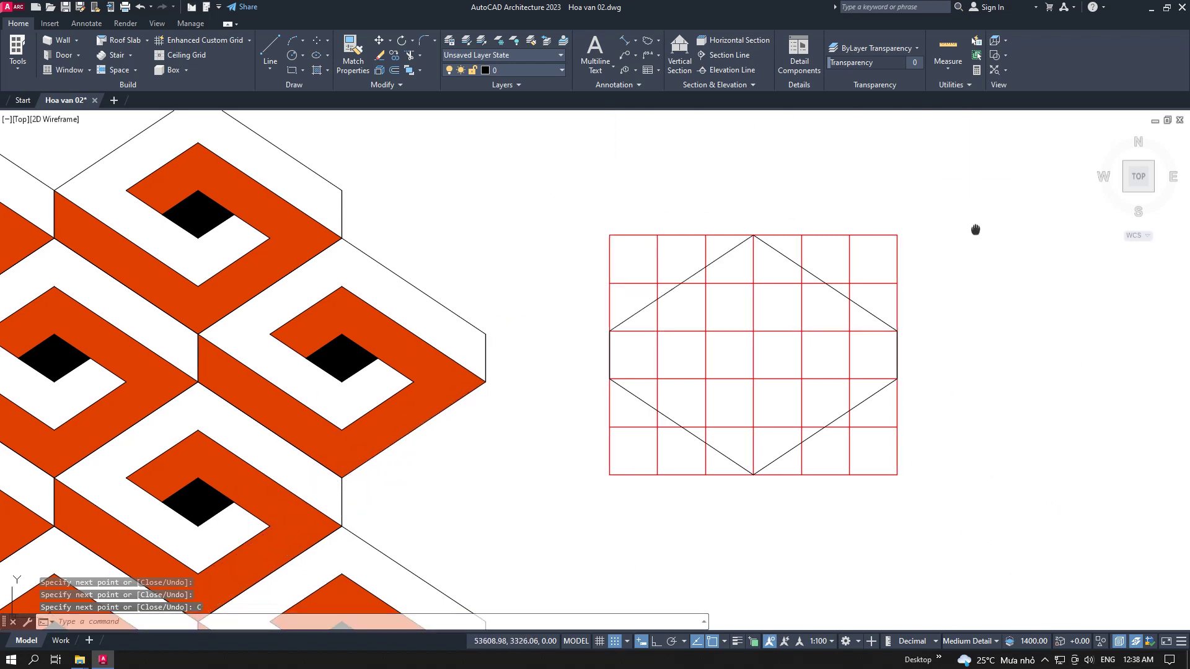
{"action": "middle_click_drag", "start_coordinate": [977, 228], "coordinate": [958, 230]}
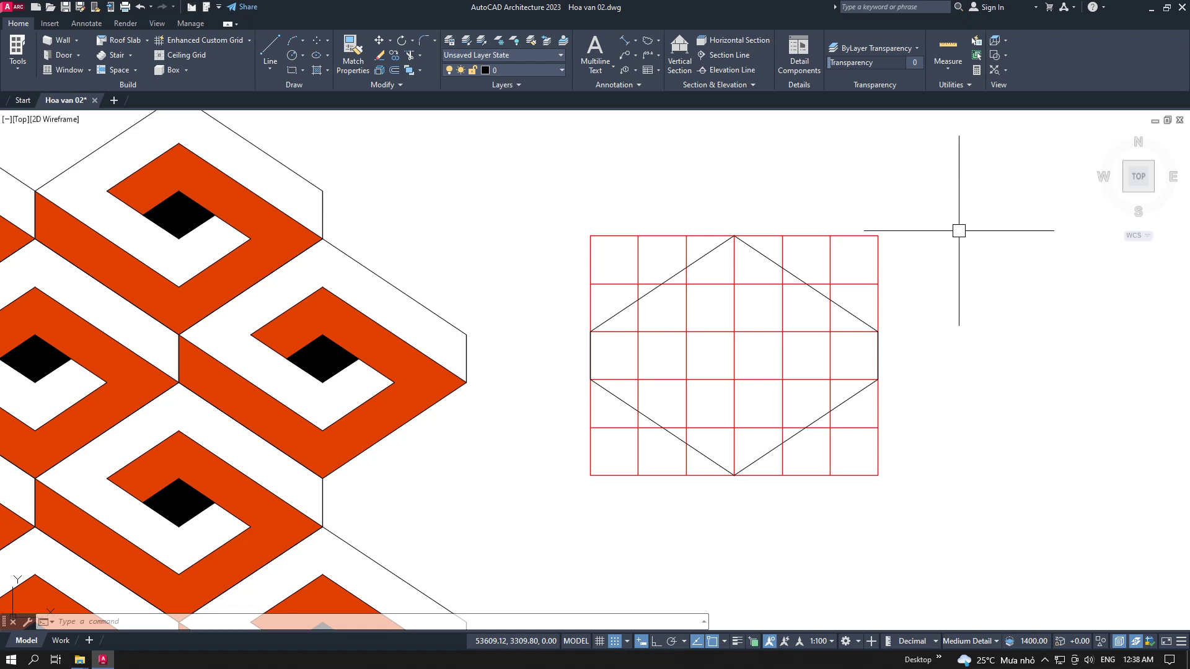
Offset four parallel diagonals from the hexagon's lower-left edge through successive grid points
{"action": "left_click", "coordinate": [395, 70]}
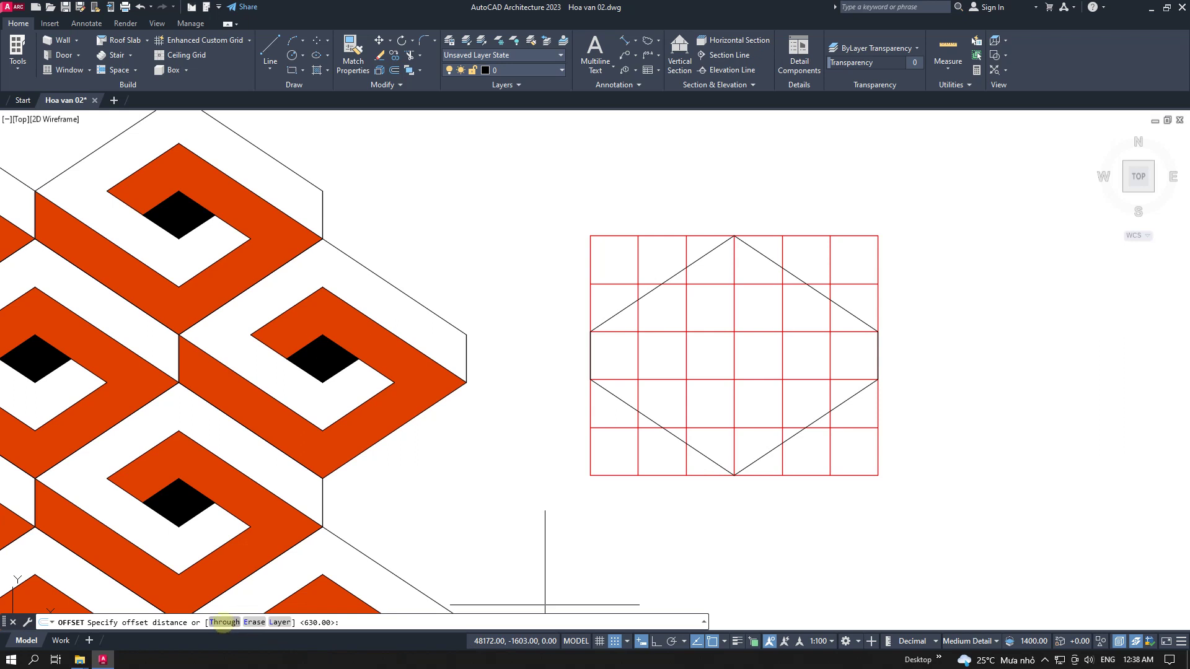
{"action": "left_click", "coordinate": [223, 623]}
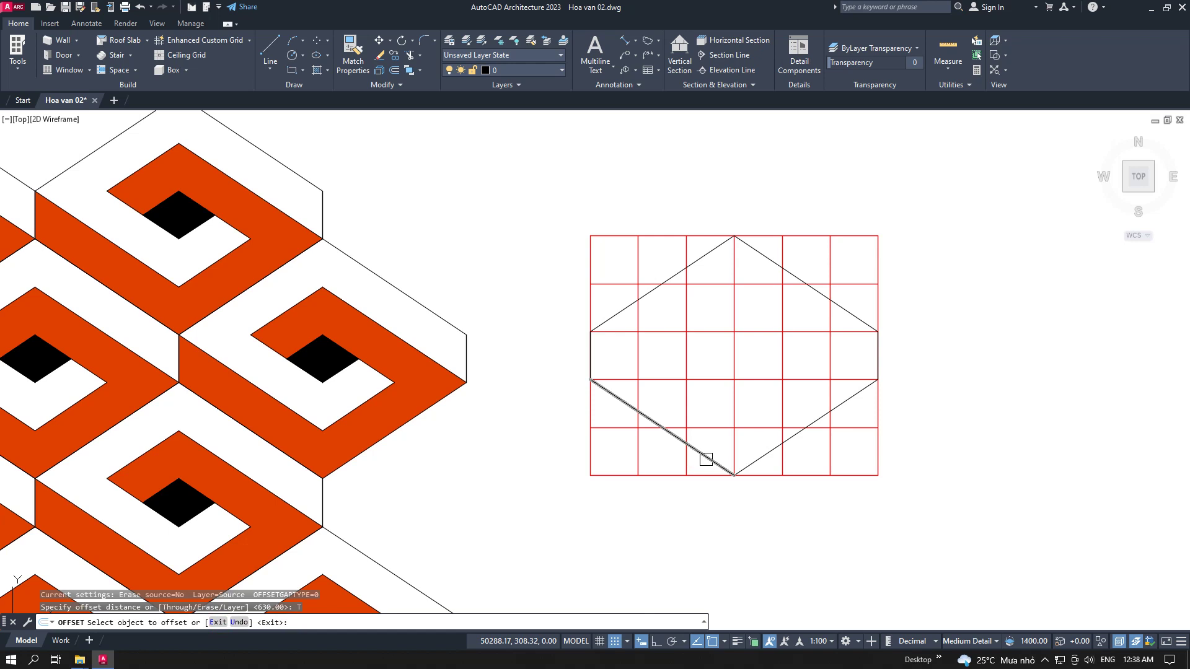
{"action": "left_click", "coordinate": [706, 459]}
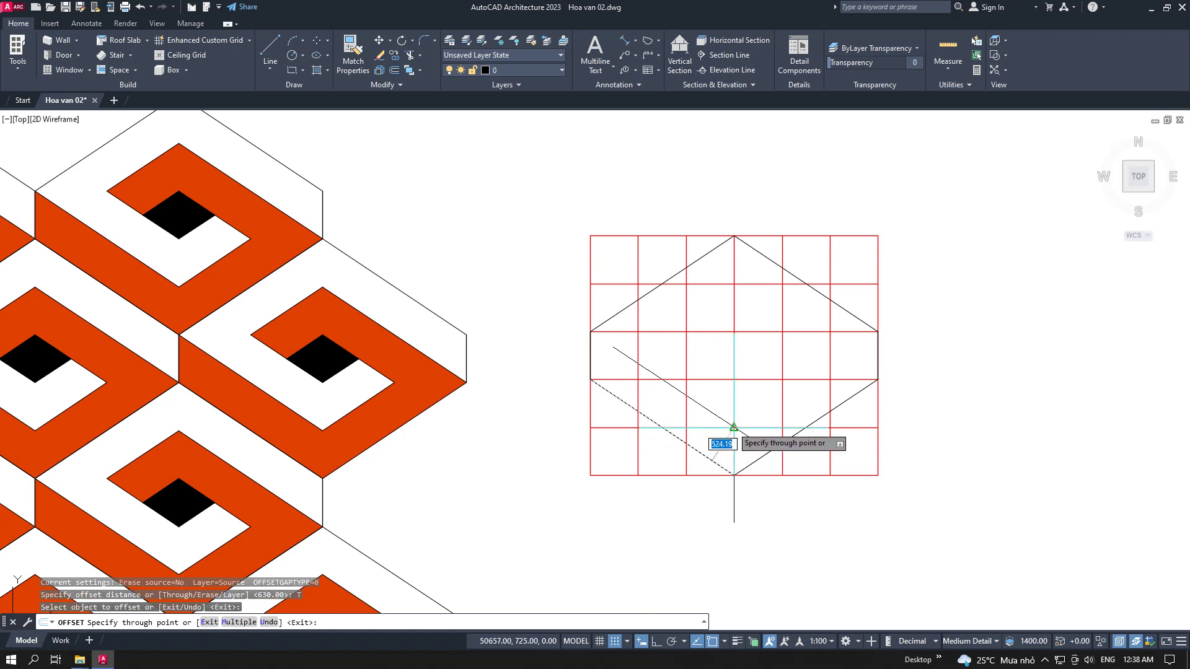
{"action": "left_click", "coordinate": [733, 428]}
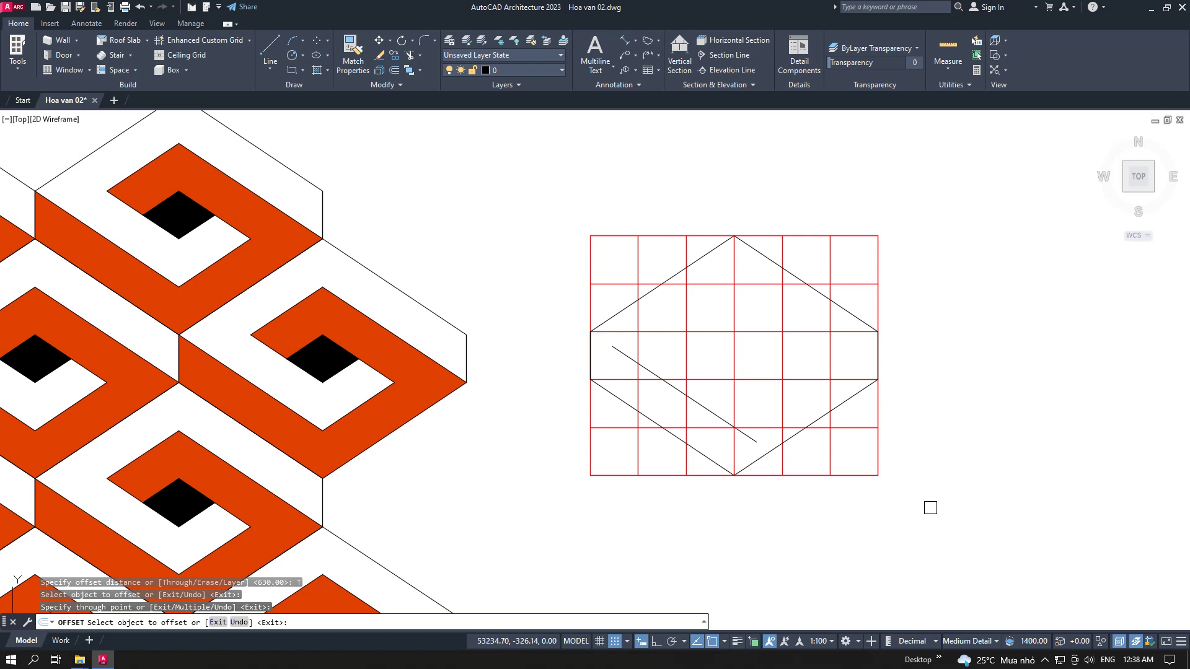
{"action": "left_click", "coordinate": [707, 408]}
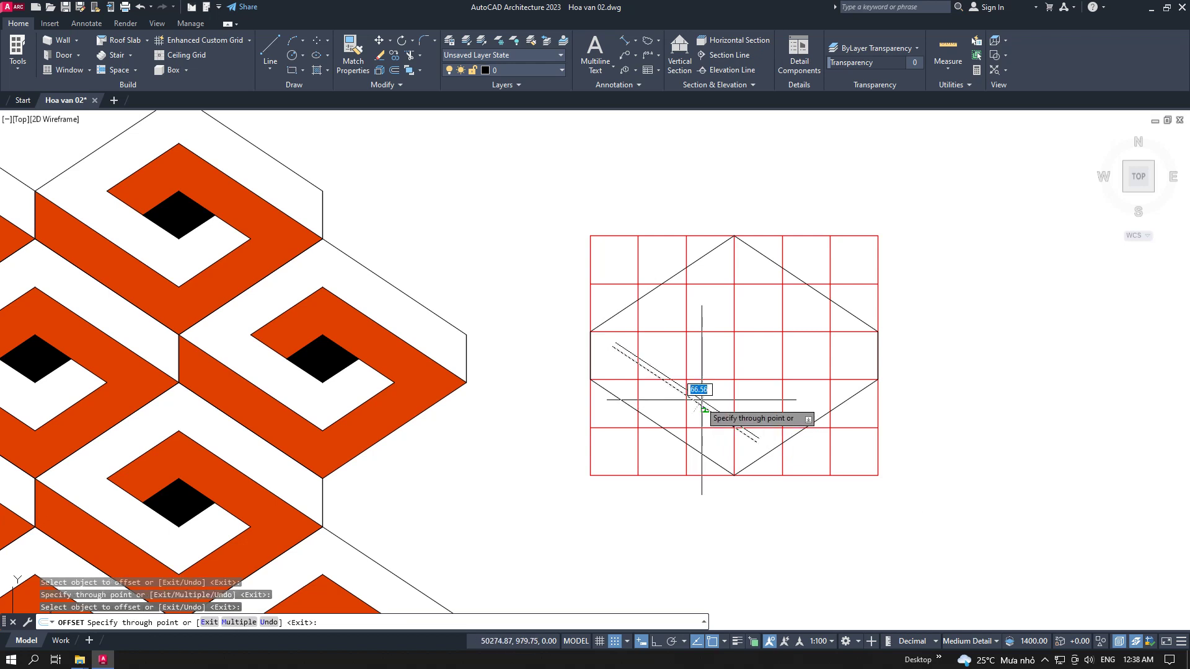
{"action": "left_click", "coordinate": [734, 379]}
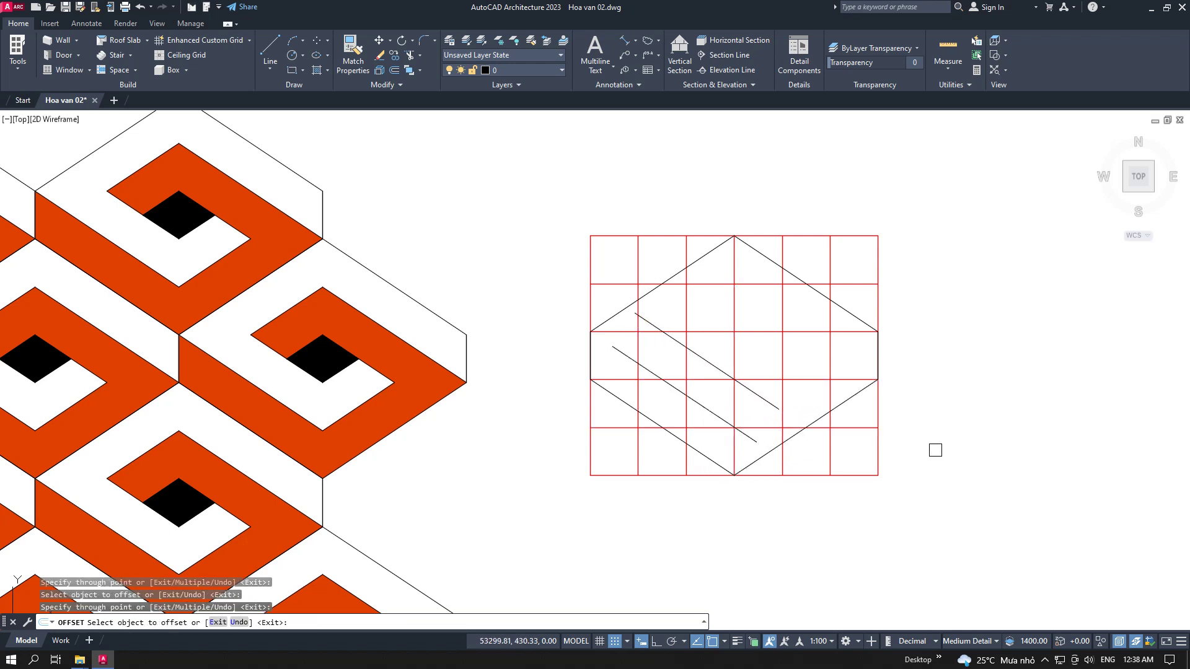
{"action": "left_click", "coordinate": [706, 360]}
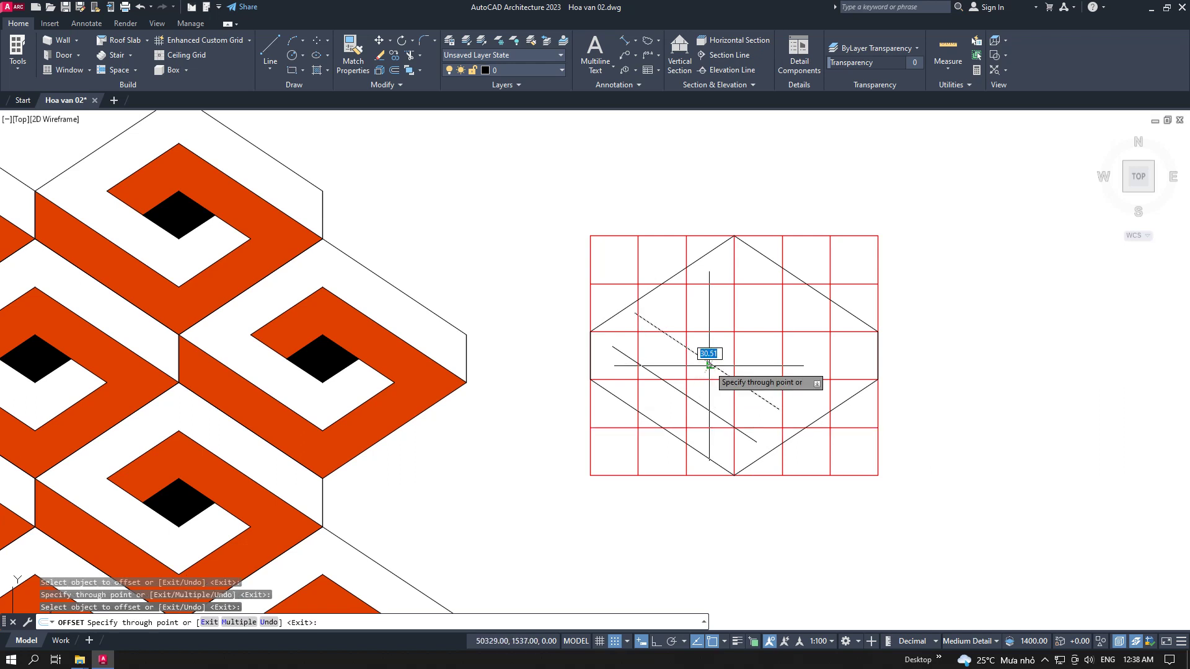
{"action": "left_click", "coordinate": [730, 333]}
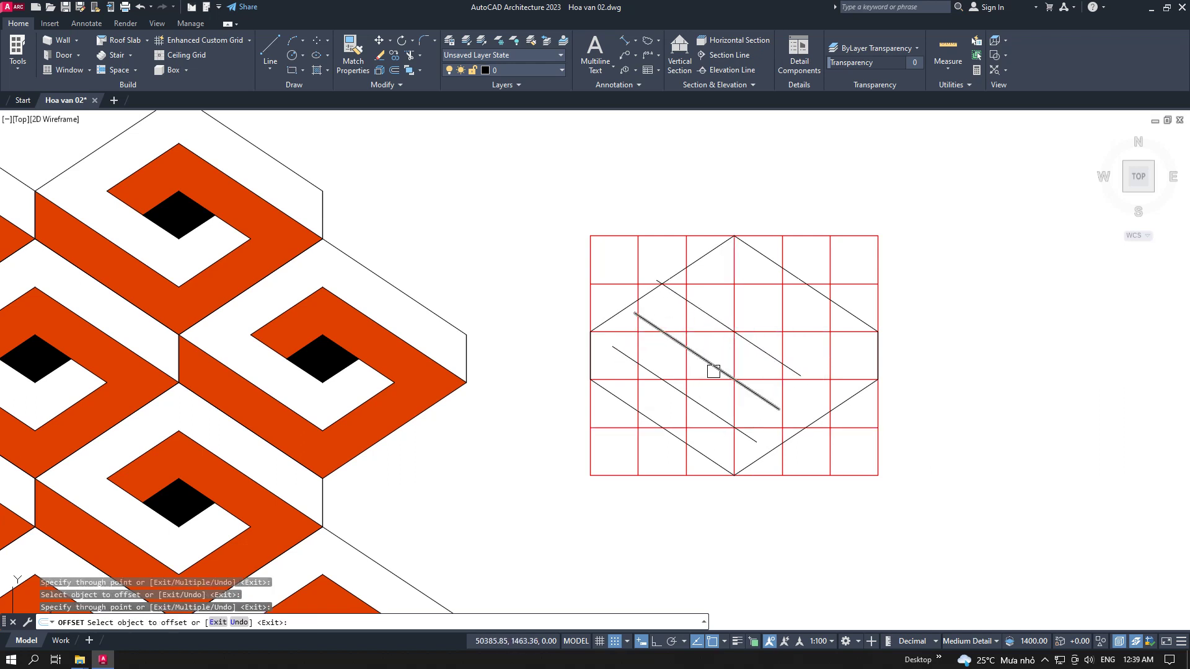
{"action": "left_click", "coordinate": [709, 316]}
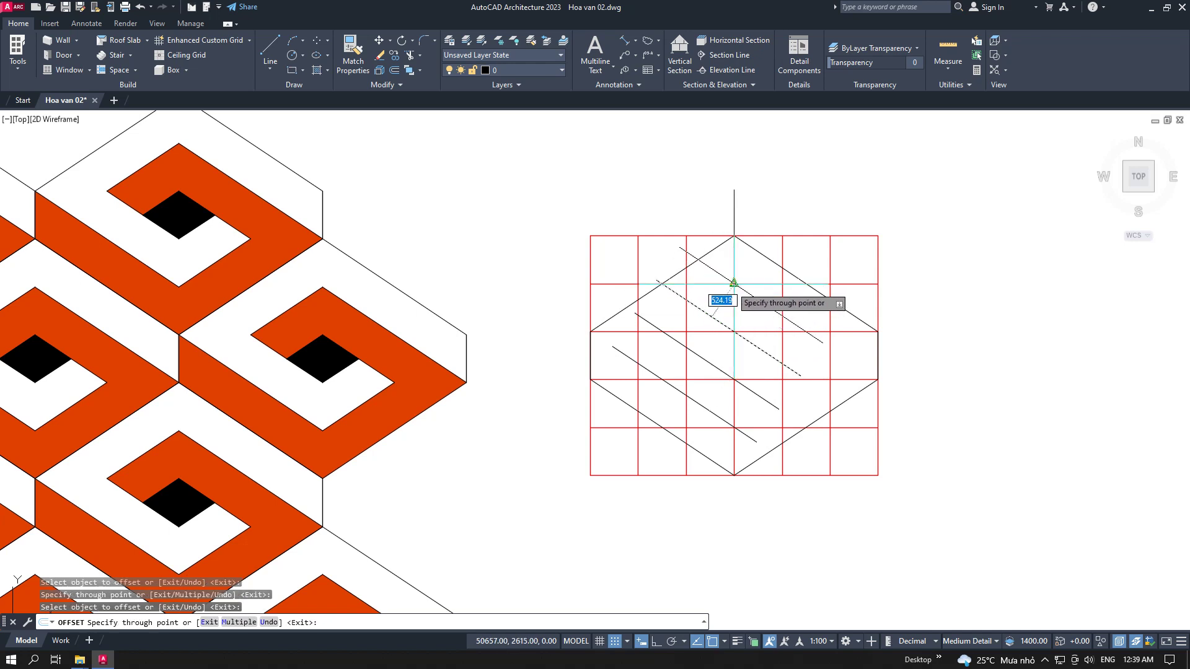
{"action": "left_click", "coordinate": [734, 283]}
{"action": "right_click", "coordinate": [738, 184]}
{"action": "left_click", "coordinate": [759, 190]}
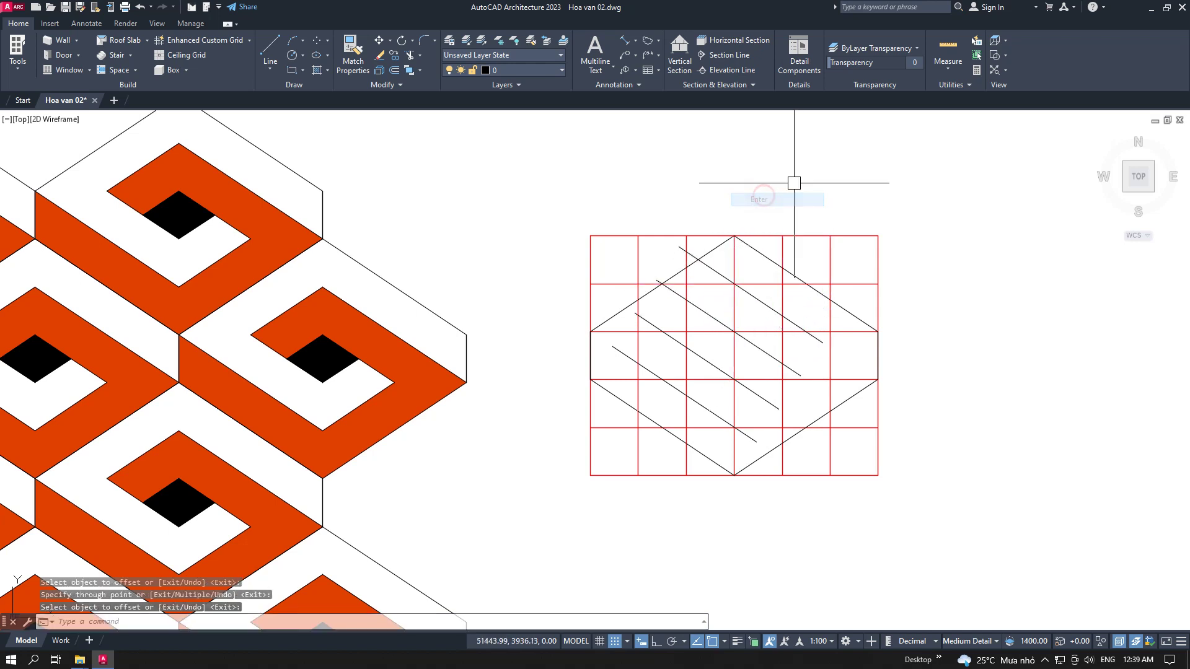
{"action": "middle_click_drag", "start_coordinate": [964, 438], "coordinate": [938, 429]}
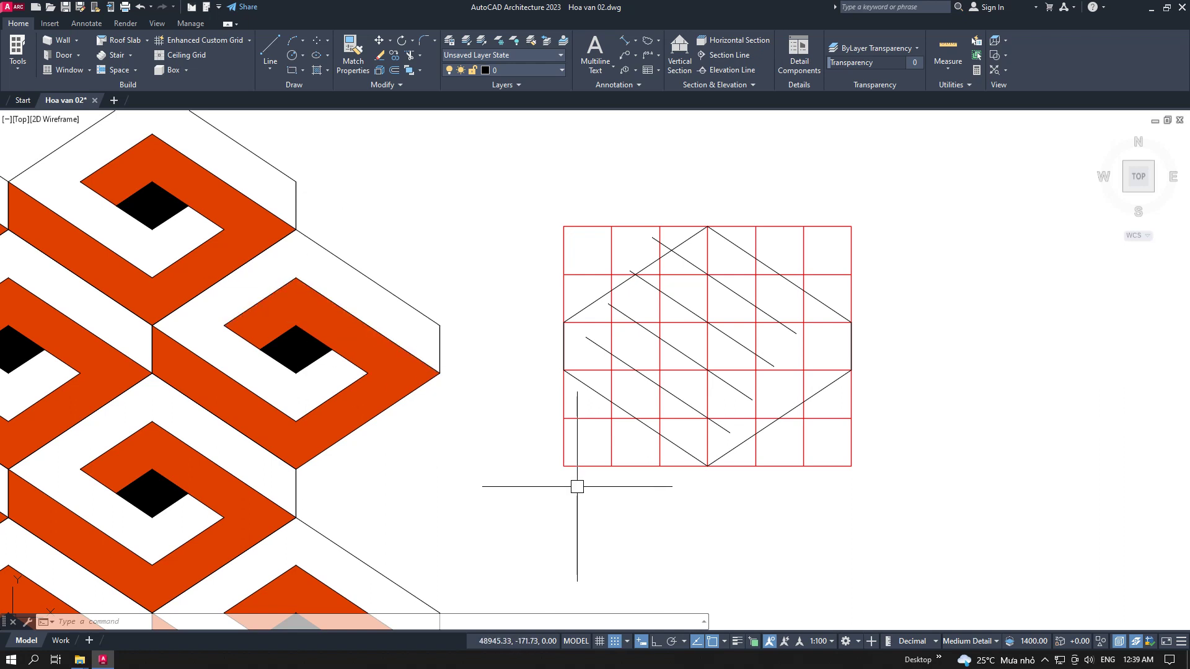
Grip-edit the top diagonal to run from a grid intersection to the hexagon's right corner
{"action": "left_click", "coordinate": [725, 286]}
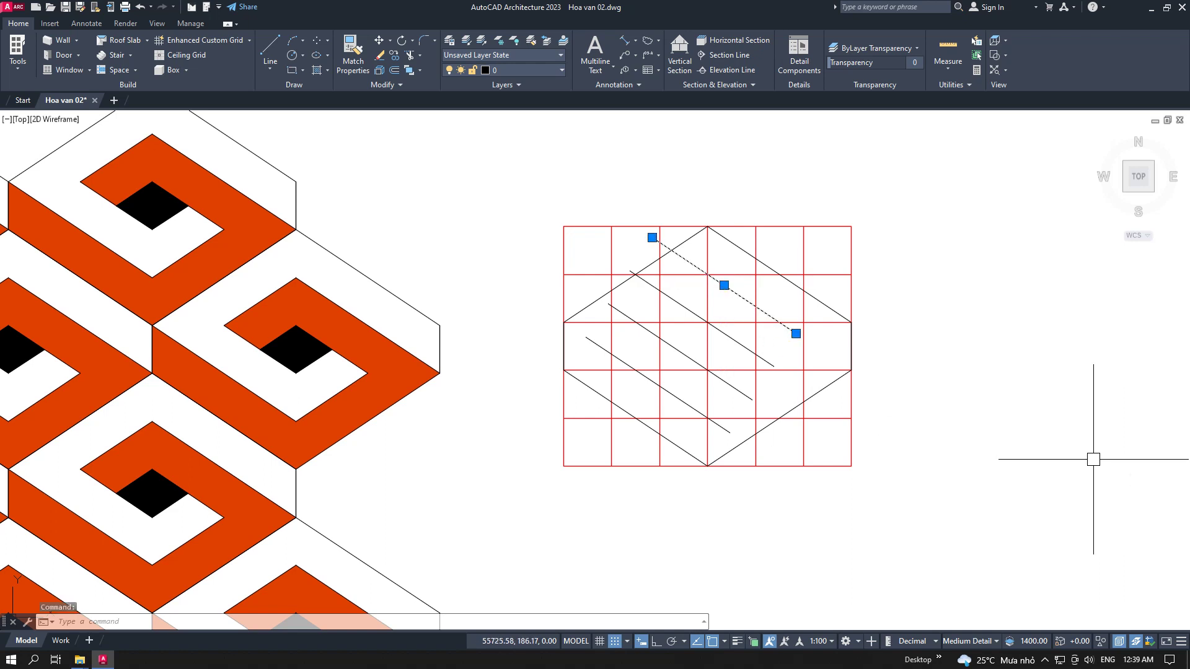
{"action": "left_click", "coordinate": [652, 238]}
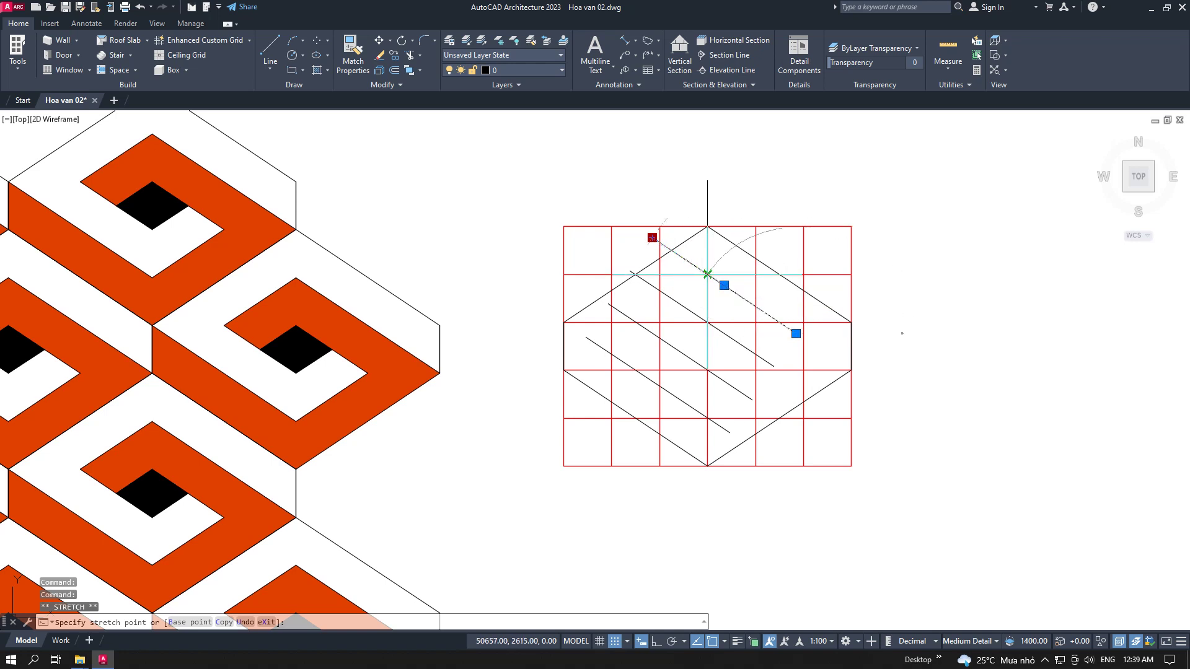
{"action": "left_click", "coordinate": [707, 274]}
{"action": "left_click", "coordinate": [795, 333]}
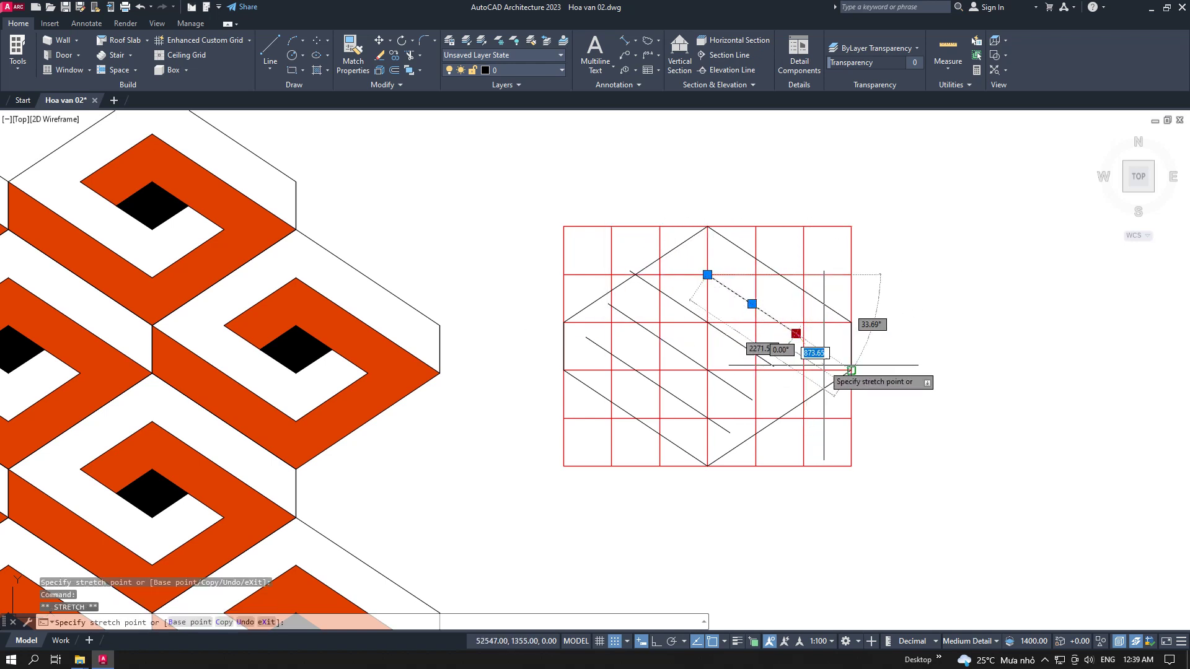
{"action": "left_click", "coordinate": [851, 370]}
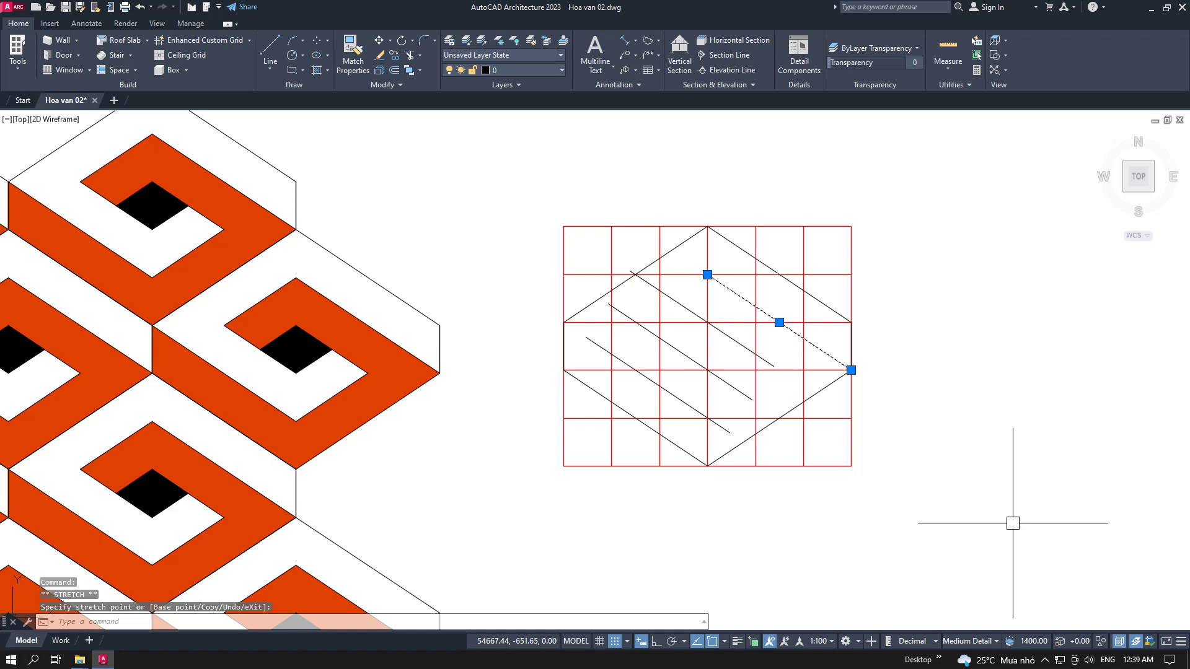
{"action": "key", "text": "Escape"}
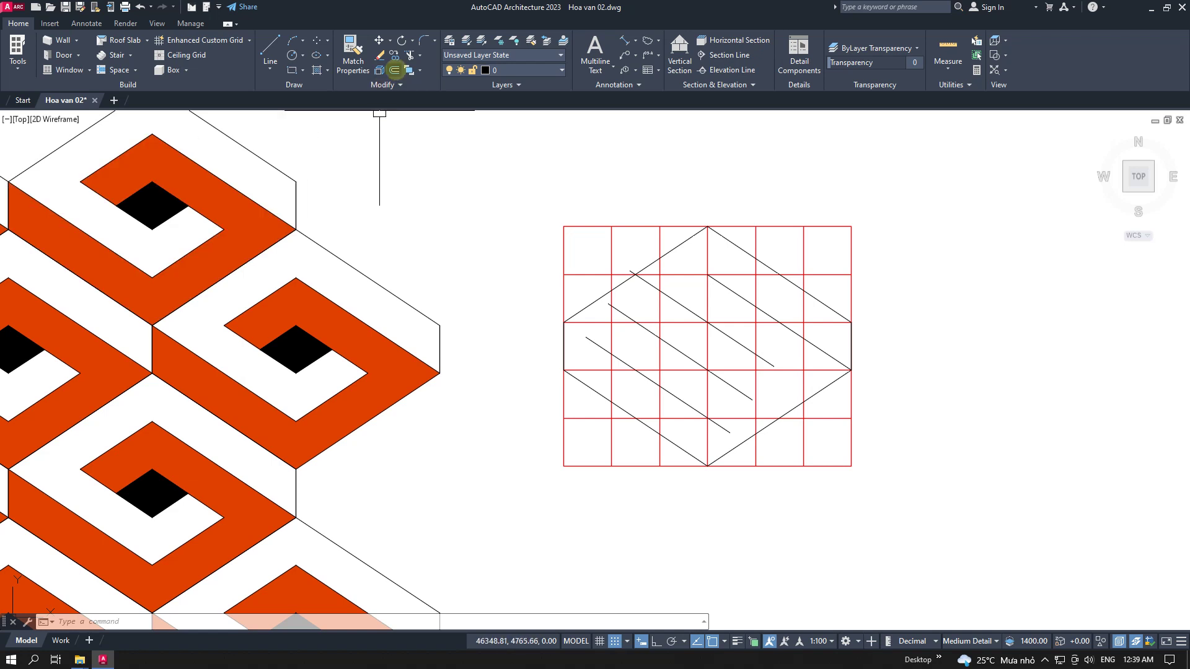
Offset the hexagon's lower-right edge through a grid point to add a parallel line
{"action": "left_click", "coordinate": [395, 70]}
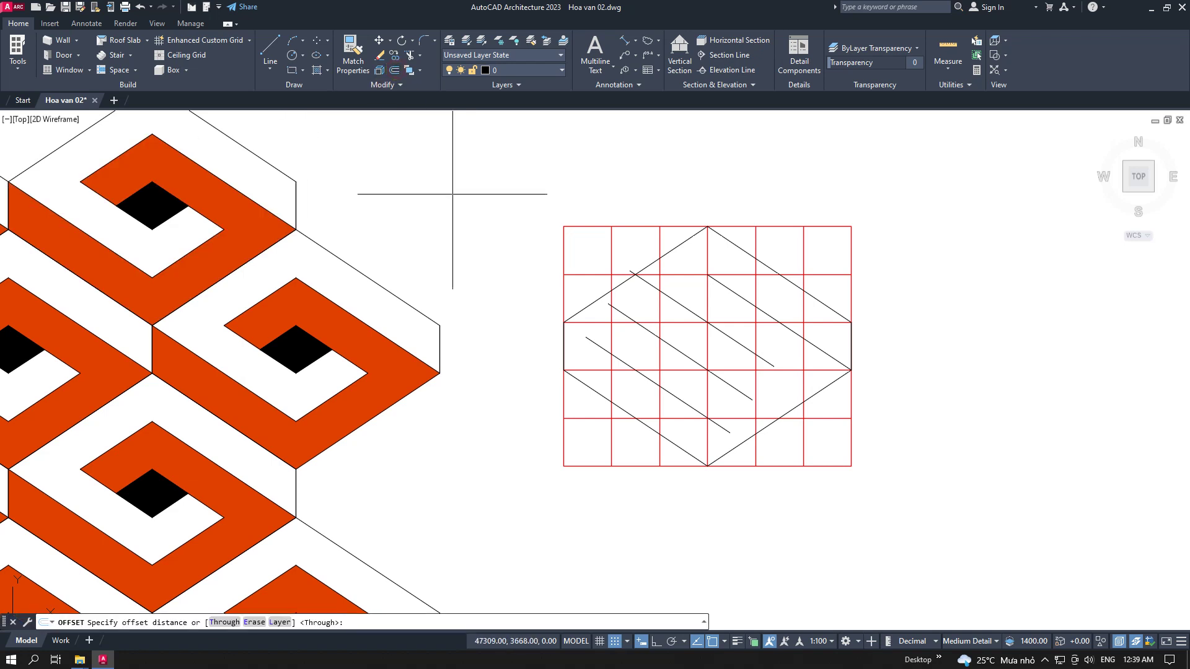
{"action": "left_click", "coordinate": [225, 621]}
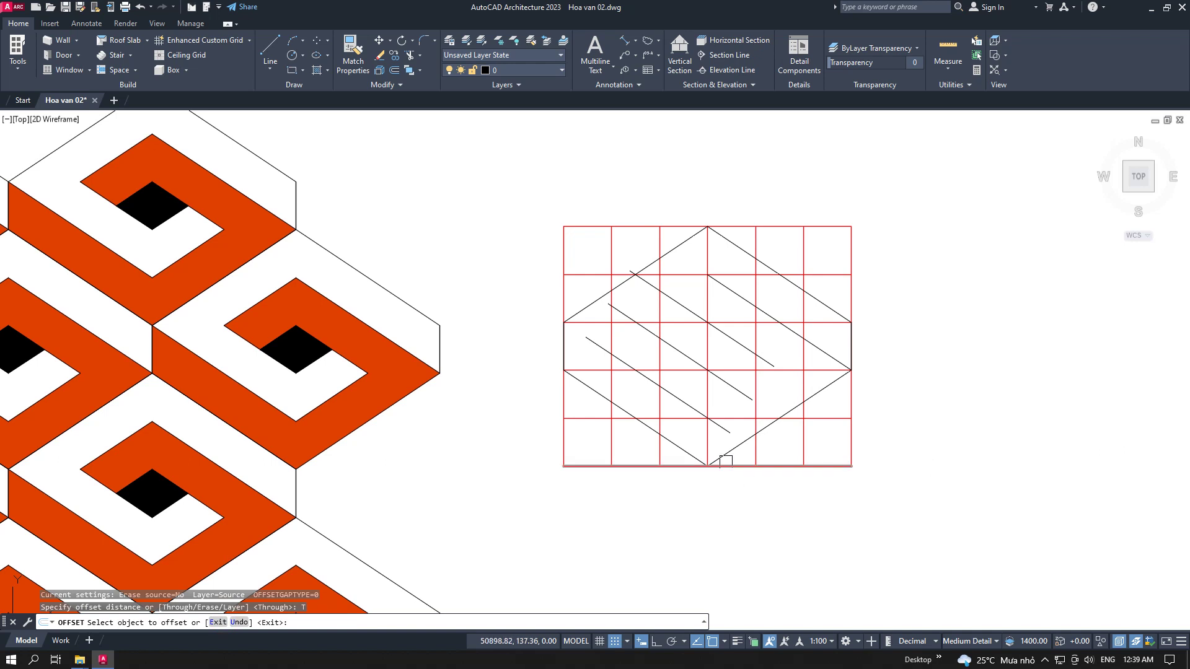
{"action": "left_click", "coordinate": [768, 426]}
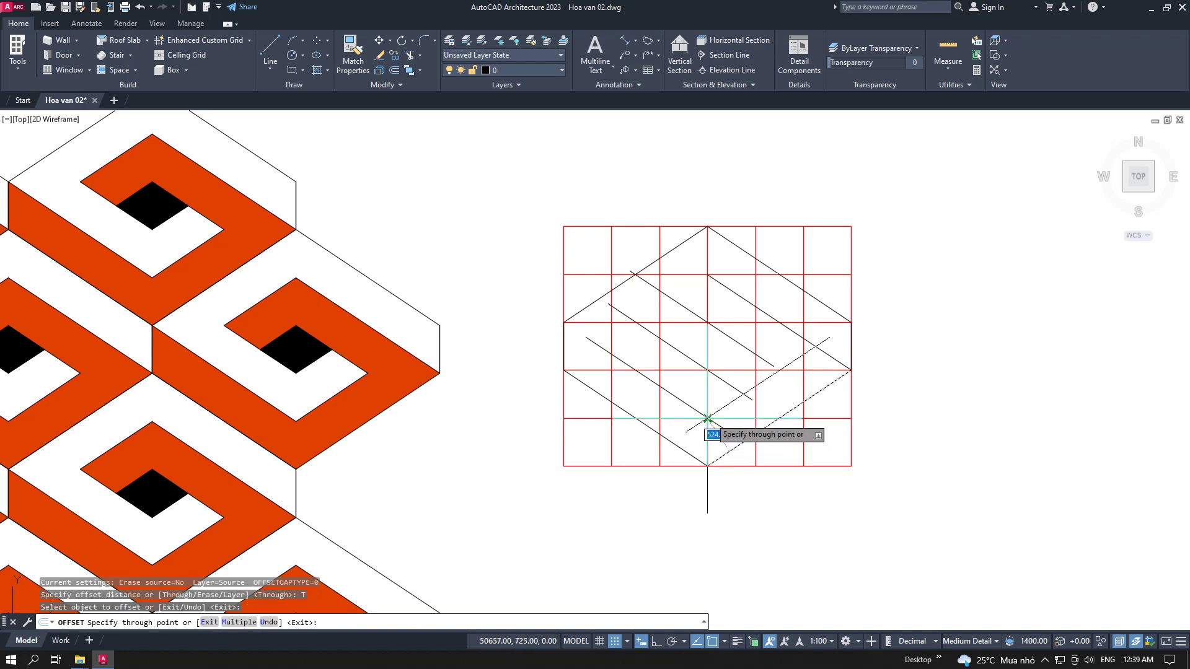
{"action": "left_click", "coordinate": [710, 417]}
{"action": "right_click", "coordinate": [952, 360]}
{"action": "left_click", "coordinate": [966, 362]}
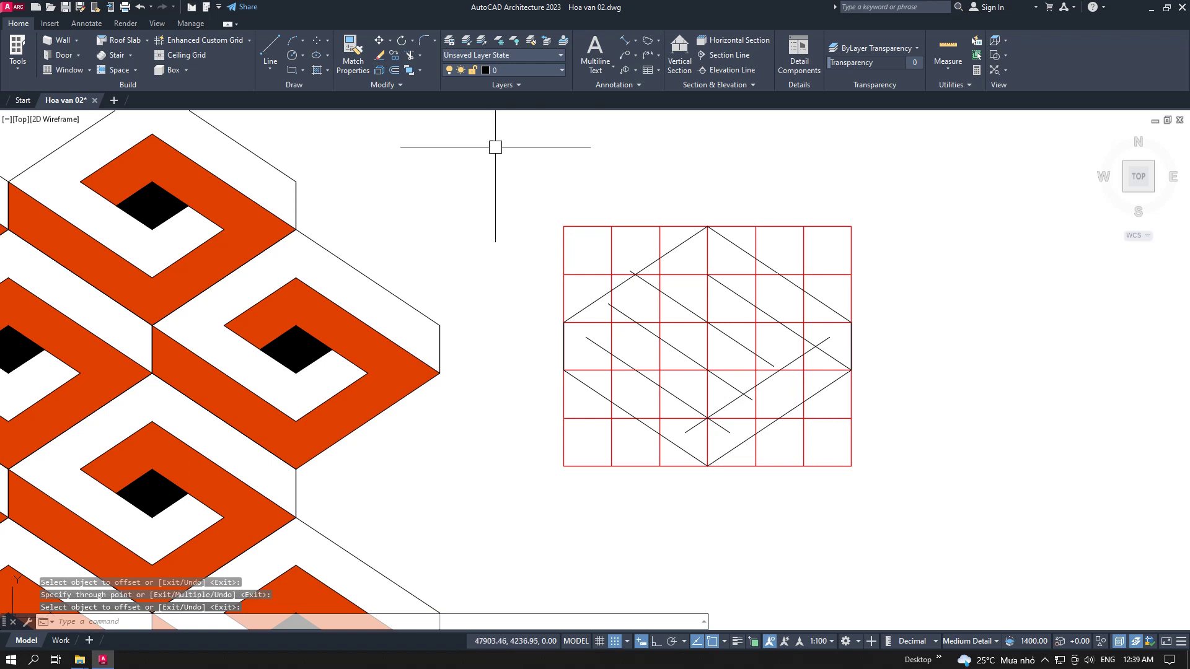
Fillet the first inner diagonal and its crossing line into a zero-radius sharp corner
{"action": "left_click", "coordinate": [425, 41]}
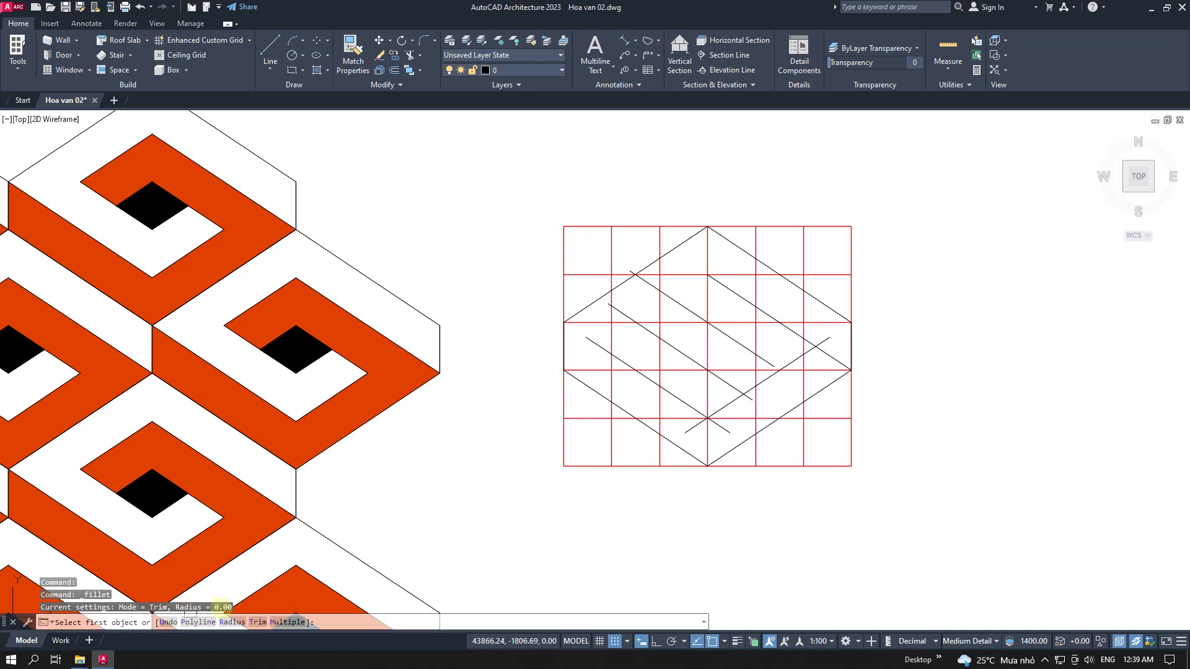
{"action": "scroll", "coordinate": [501, 466], "scroll_direction": "down", "scroll_amount": 2}
{"action": "middle_click_drag", "start_coordinate": [502, 465], "coordinate": [438, 324]}
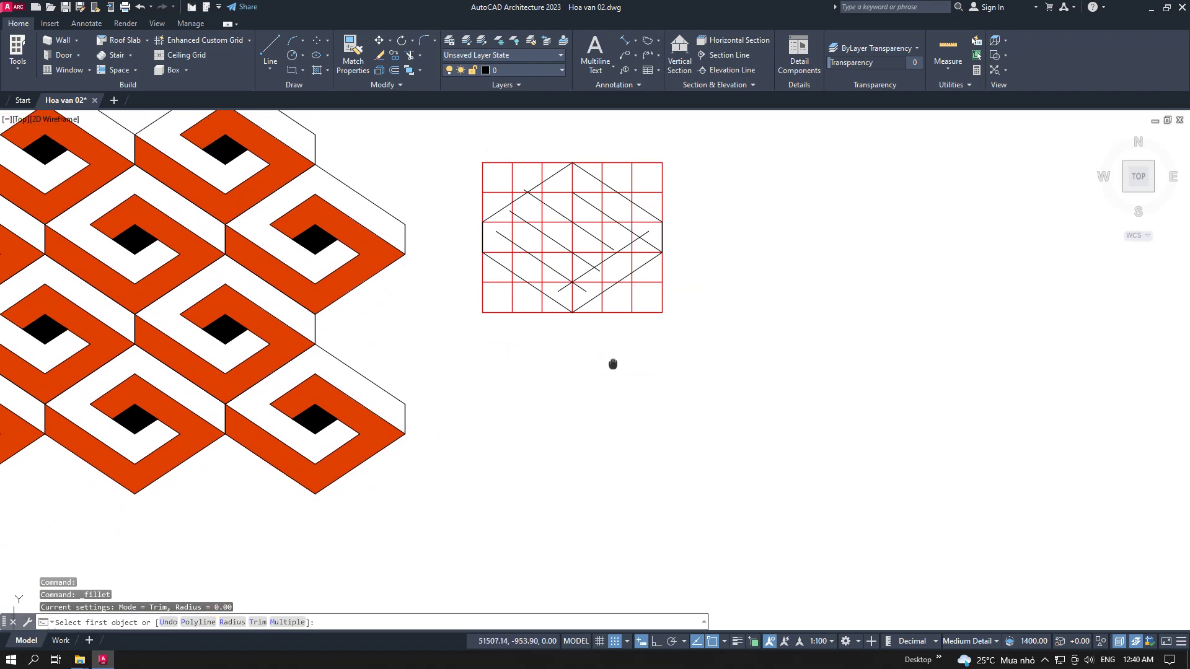
{"action": "scroll", "coordinate": [560, 272], "scroll_direction": "up", "scroll_amount": 4}
{"action": "scroll", "coordinate": [574, 319], "scroll_direction": "up", "scroll_amount": 2}
{"action": "left_click", "coordinate": [574, 317]}
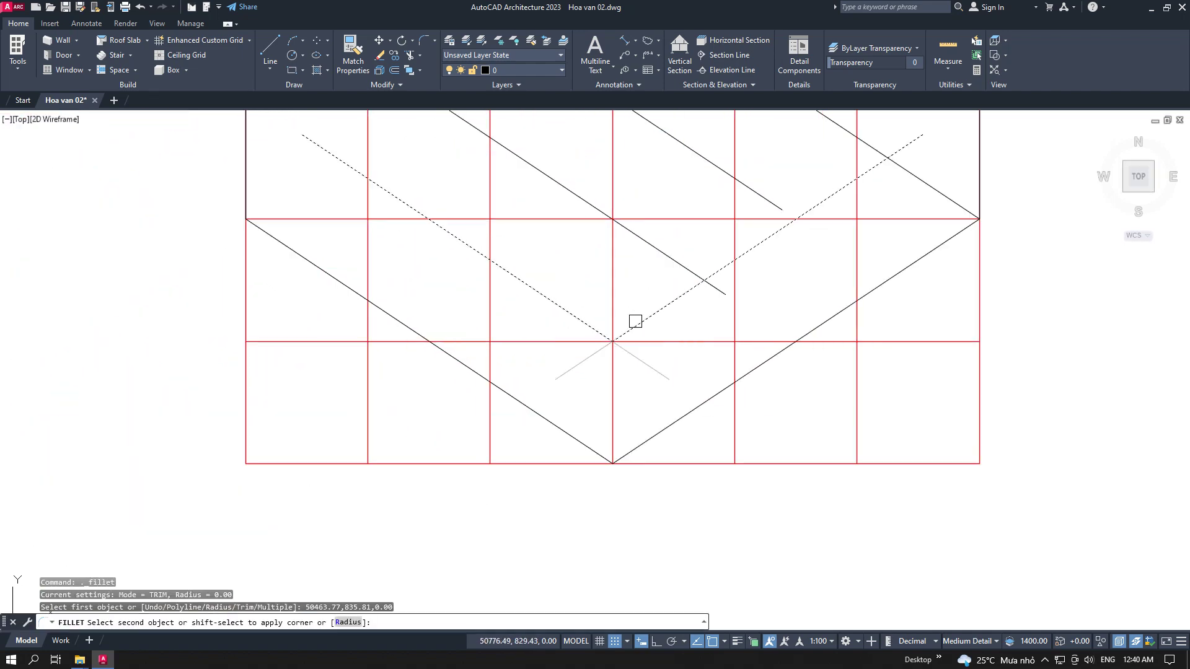
{"action": "left_click", "coordinate": [635, 323]}
{"action": "scroll", "coordinate": [806, 425], "scroll_direction": "down", "scroll_amount": 4}
{"action": "middle_click_drag", "start_coordinate": [818, 423], "coordinate": [824, 431]}
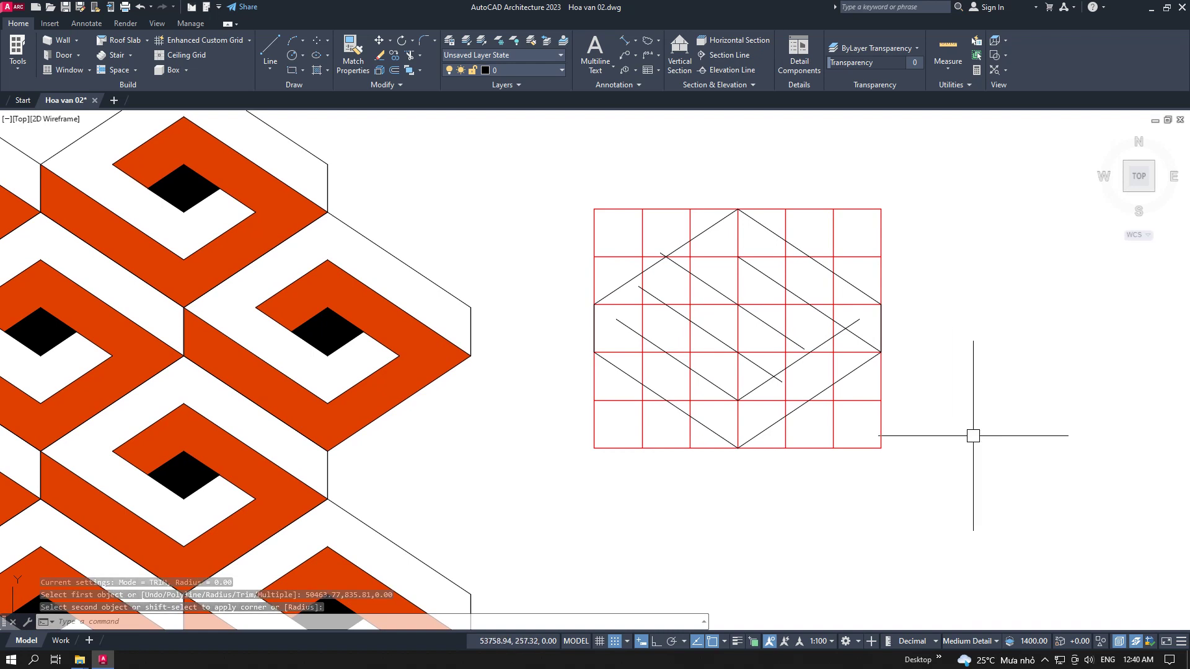
Fillet a second pair of diagonals at radius 0 into another sharp corner
{"action": "left_click", "coordinate": [424, 40]}
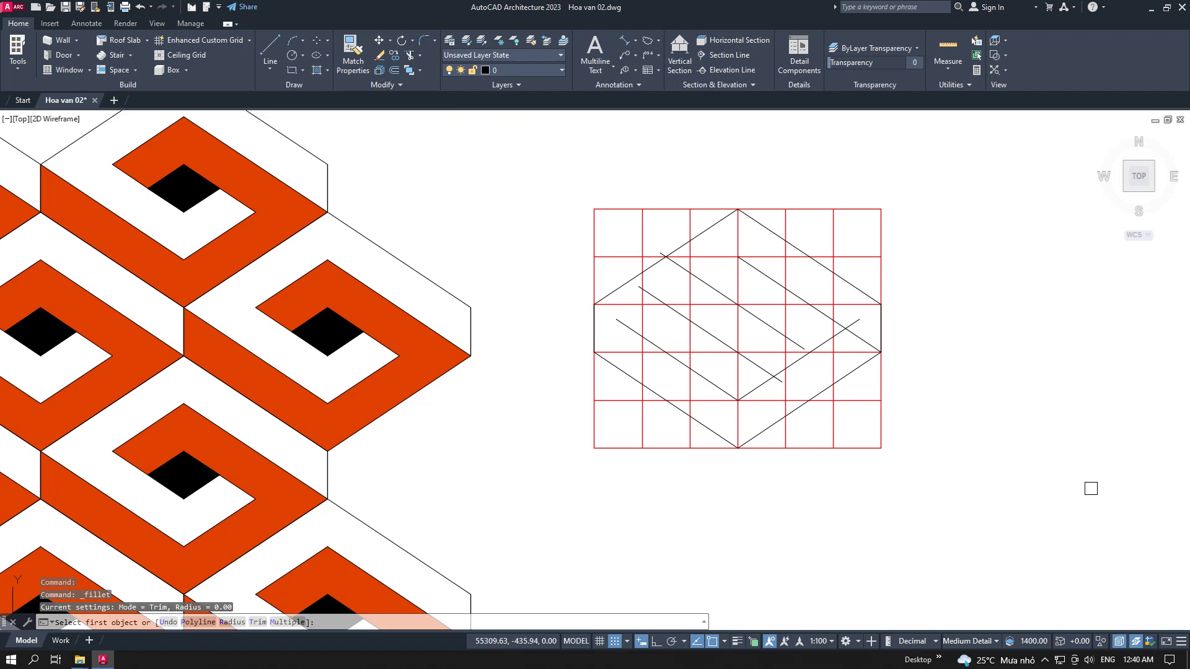
{"action": "scroll", "coordinate": [839, 449], "scroll_direction": "up", "scroll_amount": 2}
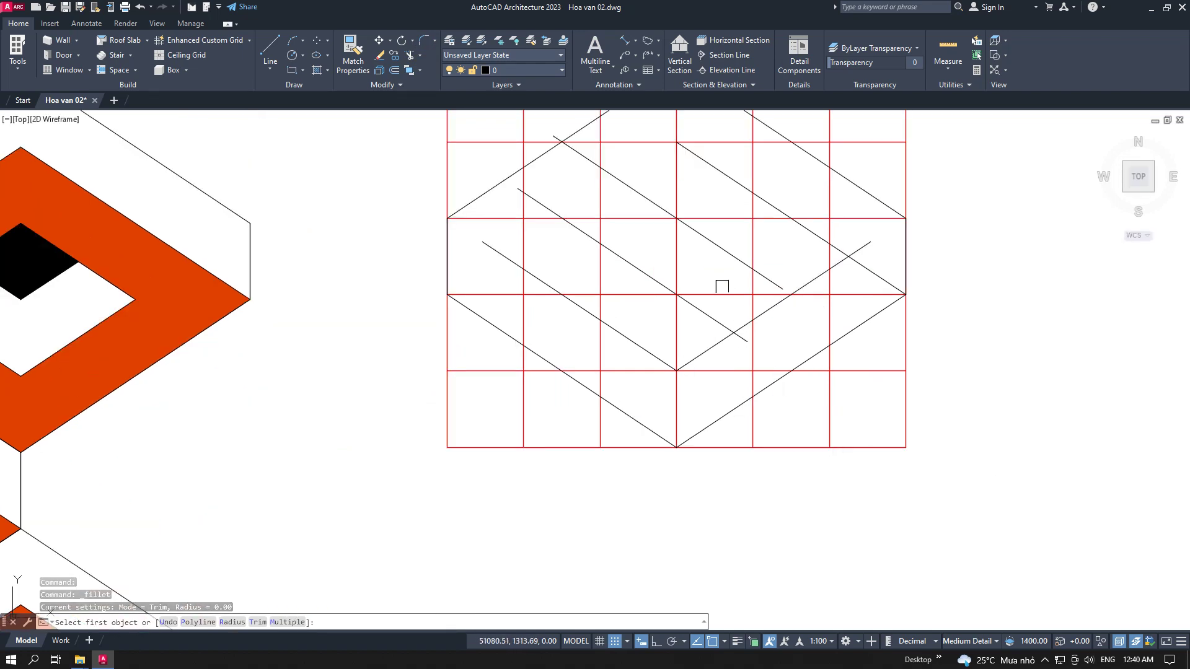
{"action": "left_click", "coordinate": [726, 254]}
{"action": "left_click", "coordinate": [761, 310]}
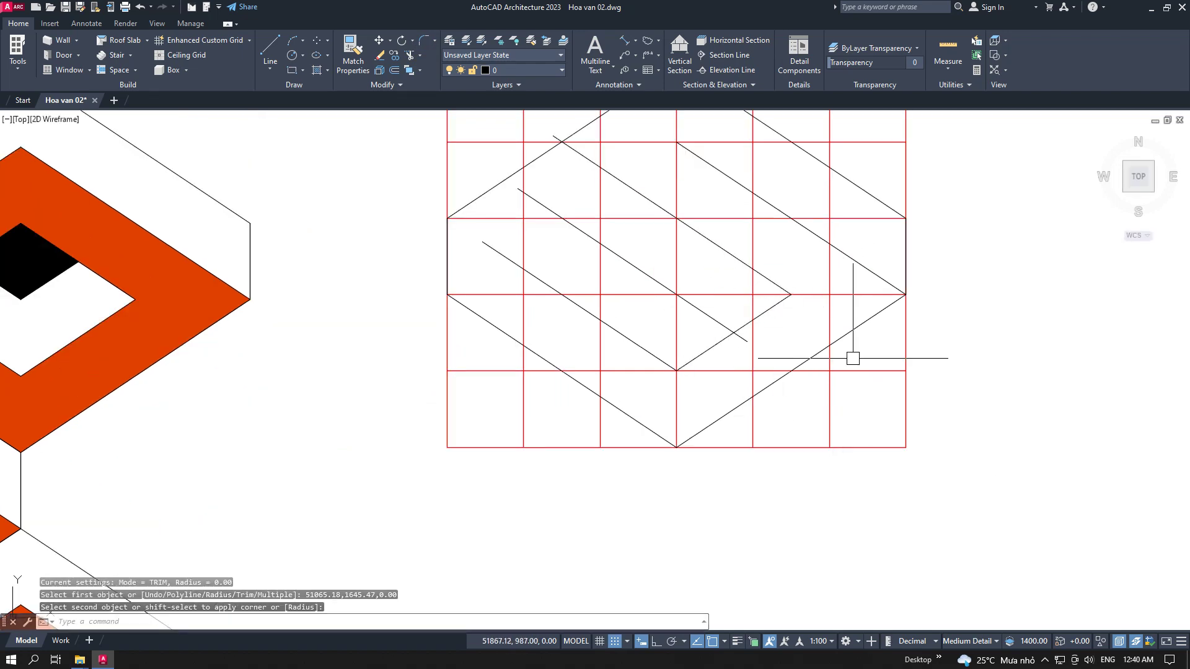
{"action": "scroll", "coordinate": [906, 447], "scroll_direction": "down", "scroll_amount": 2}
{"action": "middle_click_drag", "start_coordinate": [1050, 424], "coordinate": [1050, 403]}
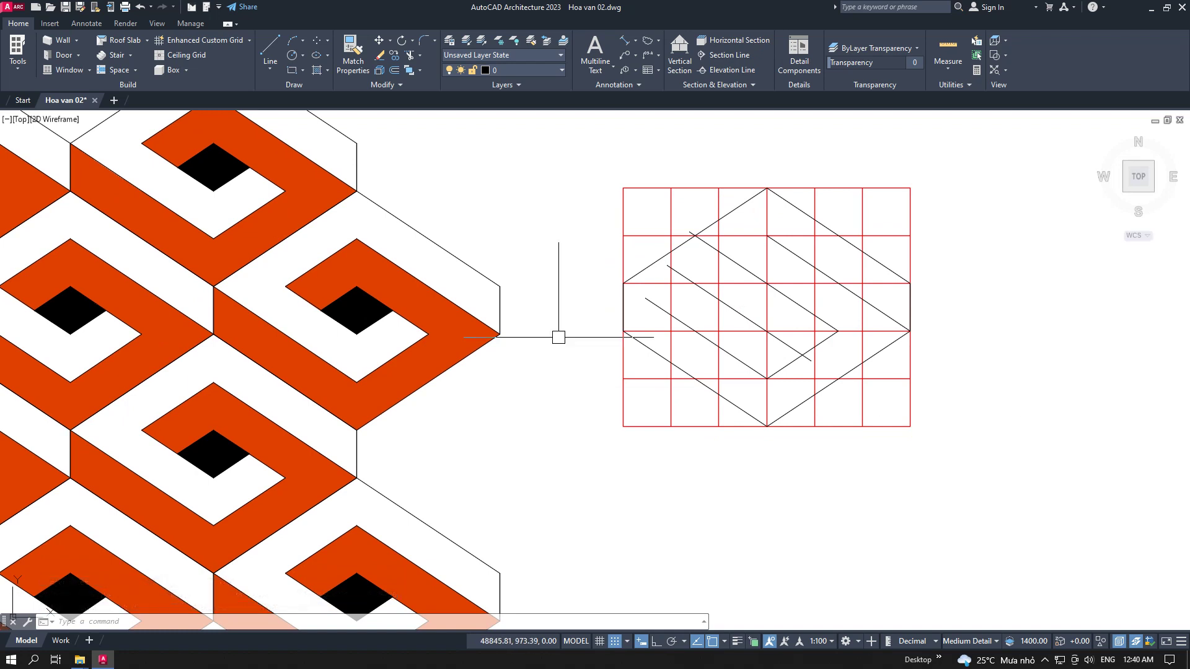
{"action": "left_click", "coordinate": [394, 70]}
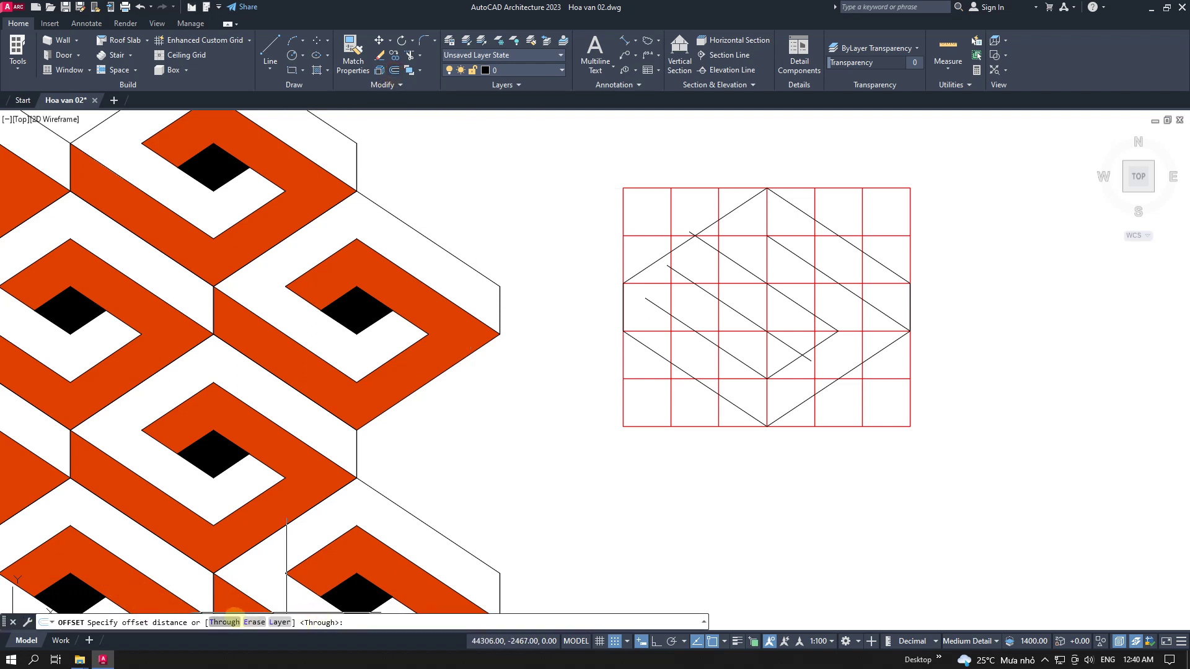
Offset the upper-left diamond edge through the grid point with OFFSET Through
{"action": "left_click", "coordinate": [216, 622]}
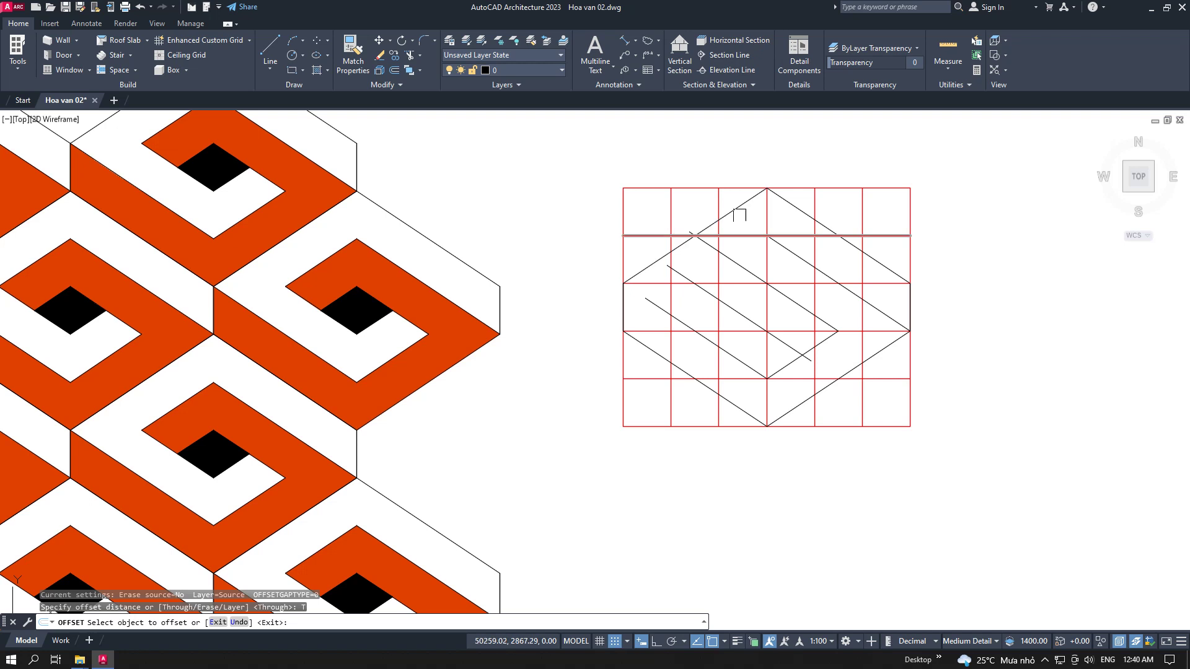
{"action": "left_click", "coordinate": [744, 201]}
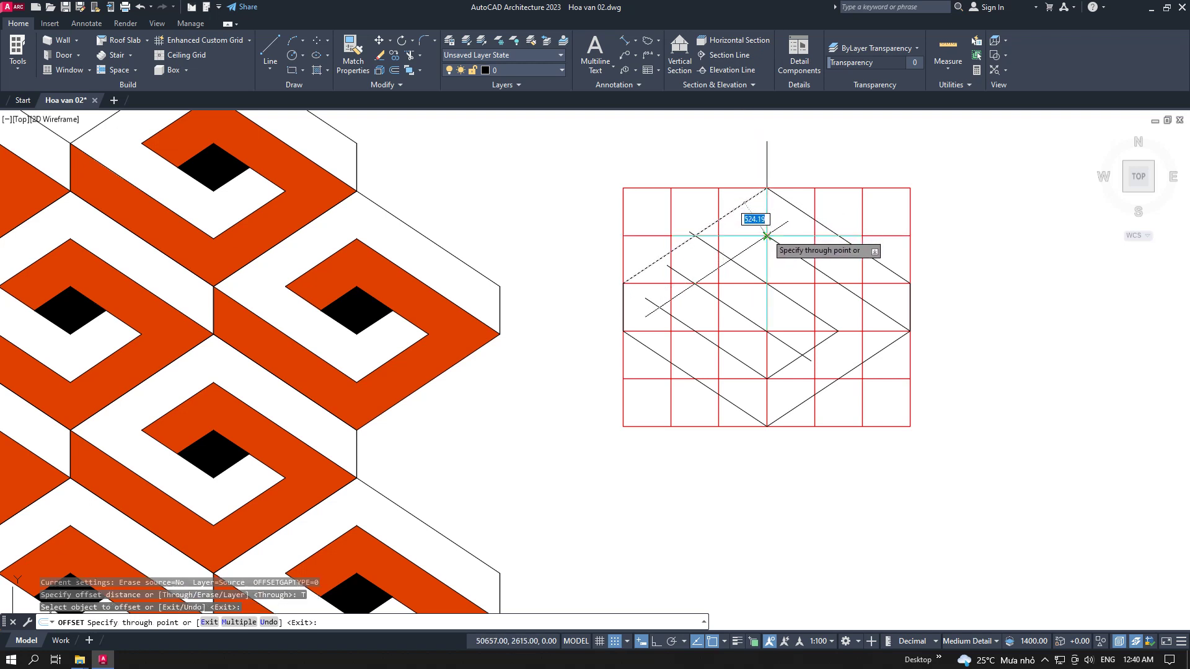
{"action": "left_click", "coordinate": [763, 238]}
{"action": "right_click", "coordinate": [563, 205]}
{"action": "left_click", "coordinate": [588, 212]}
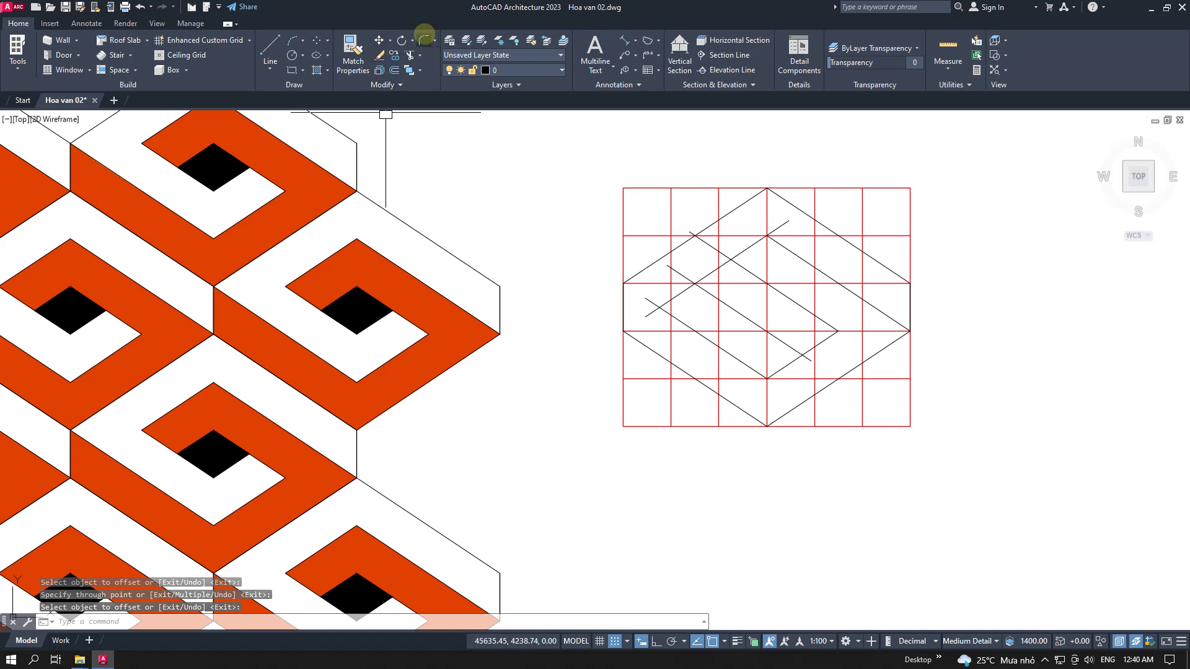
{"action": "left_click", "coordinate": [424, 39]}
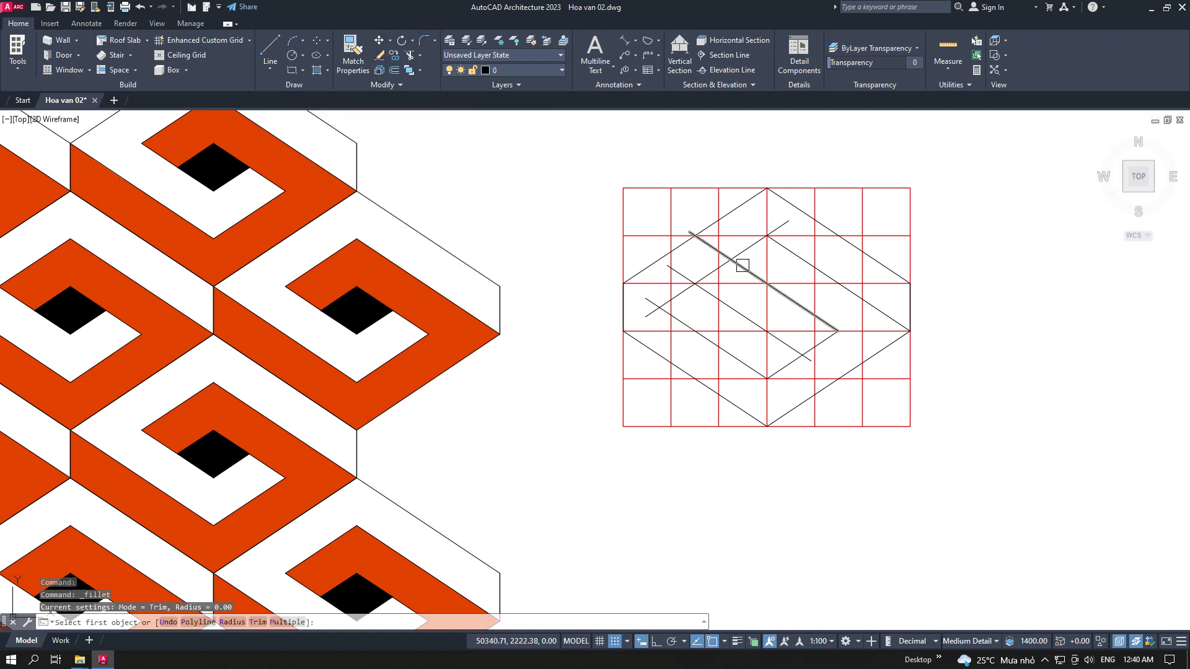
{"action": "left_click", "coordinate": [752, 261]}
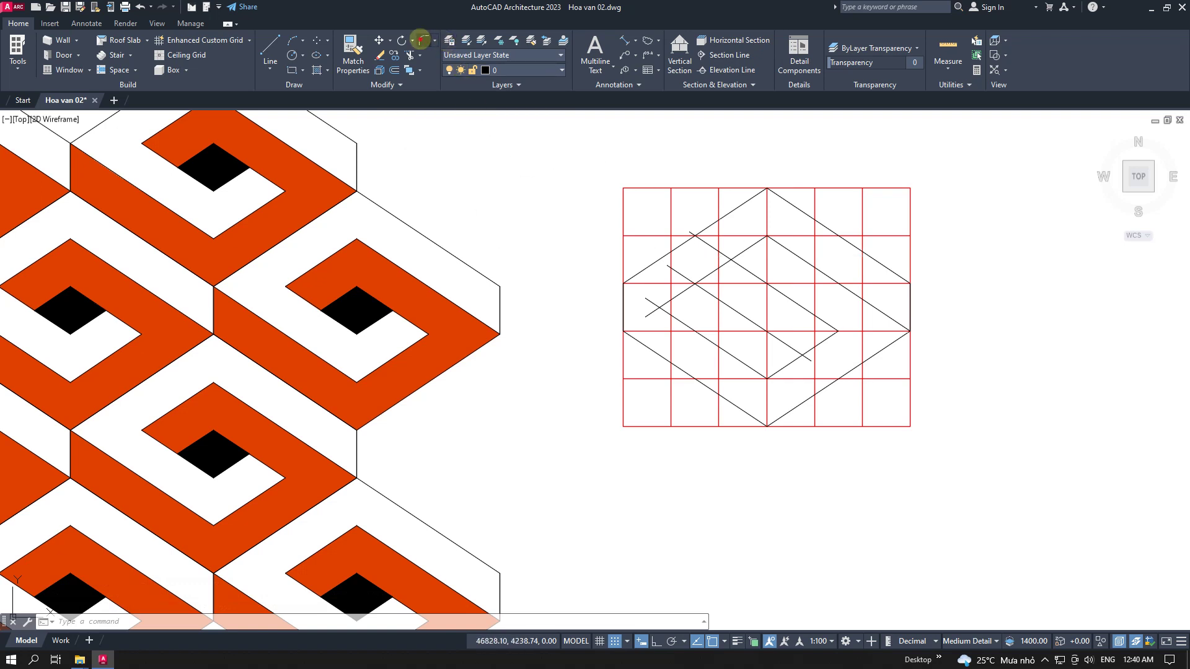
Fillet the new diagonal and its crossing line into a clean zero-radius corner
{"action": "left_click", "coordinate": [421, 40]}
{"action": "left_click", "coordinate": [736, 304]}
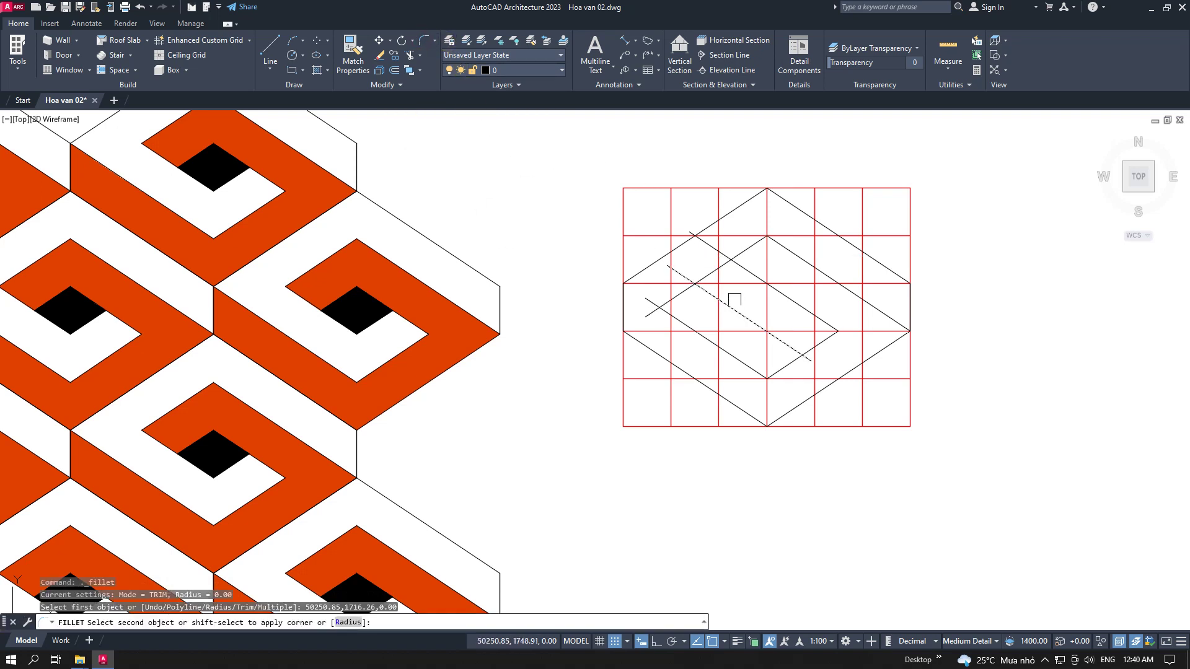
{"action": "left_click", "coordinate": [711, 272]}
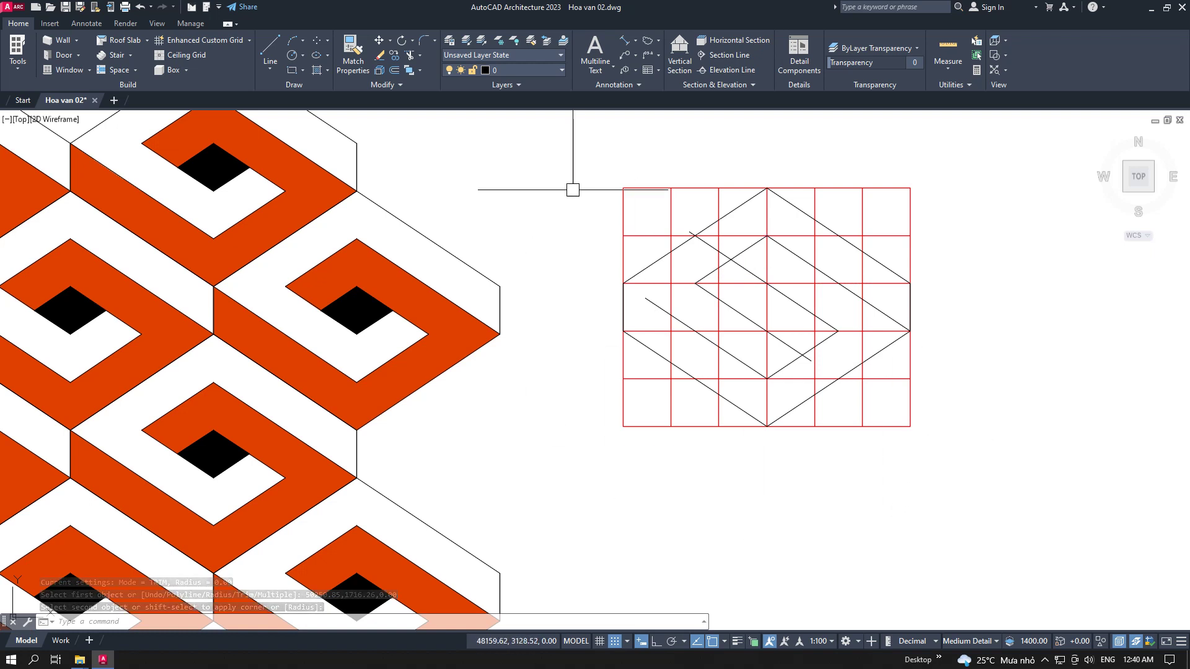
Try extending the lower diagonal to meet the outer diamond edge
{"action": "left_click", "coordinate": [420, 70]}
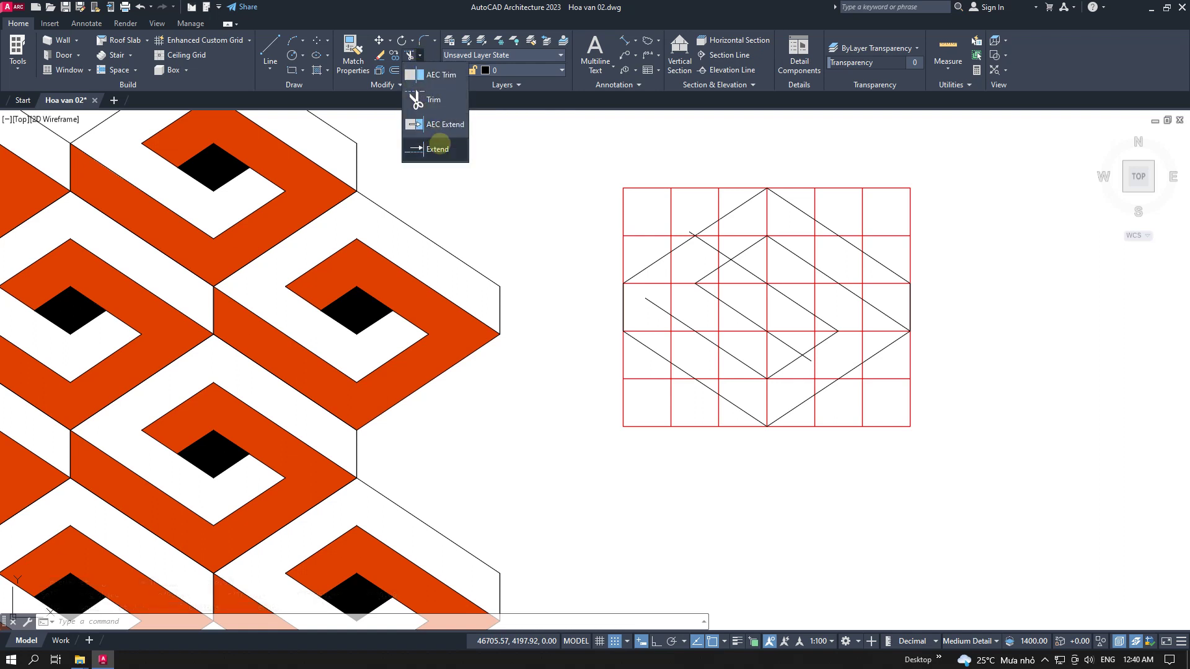
{"action": "left_click", "coordinate": [441, 150]}
{"action": "left_click", "coordinate": [655, 301]}
{"action": "left_click", "coordinate": [632, 283]}
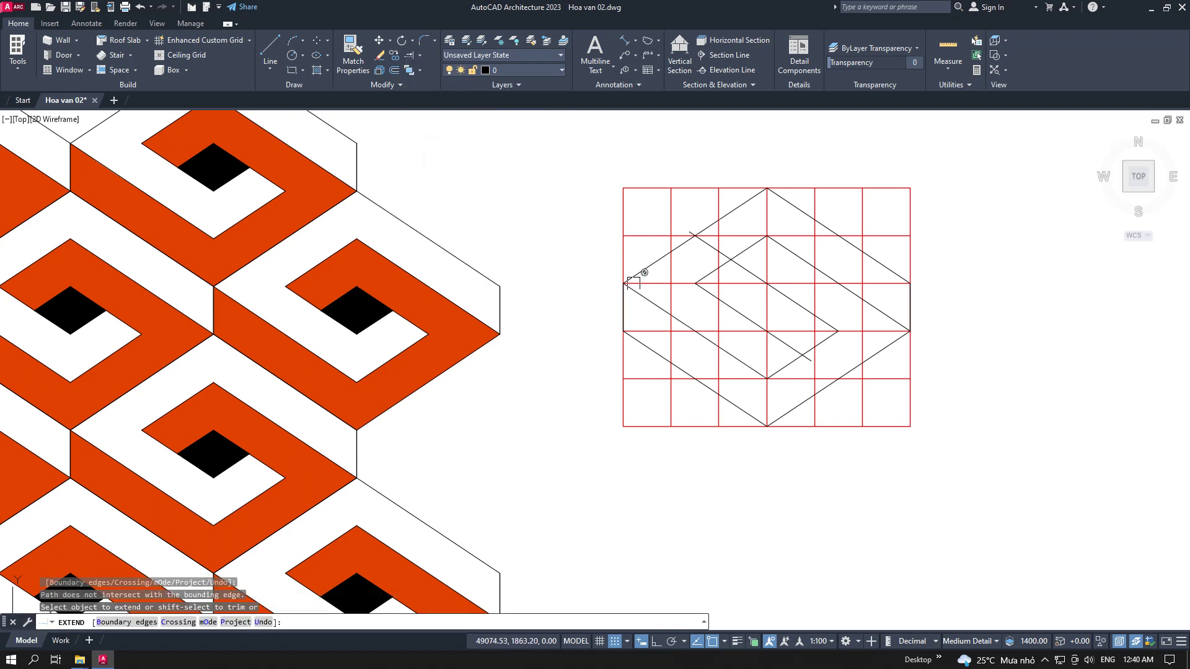
{"action": "right_click", "coordinate": [544, 192]}
{"action": "left_click", "coordinate": [573, 199]}
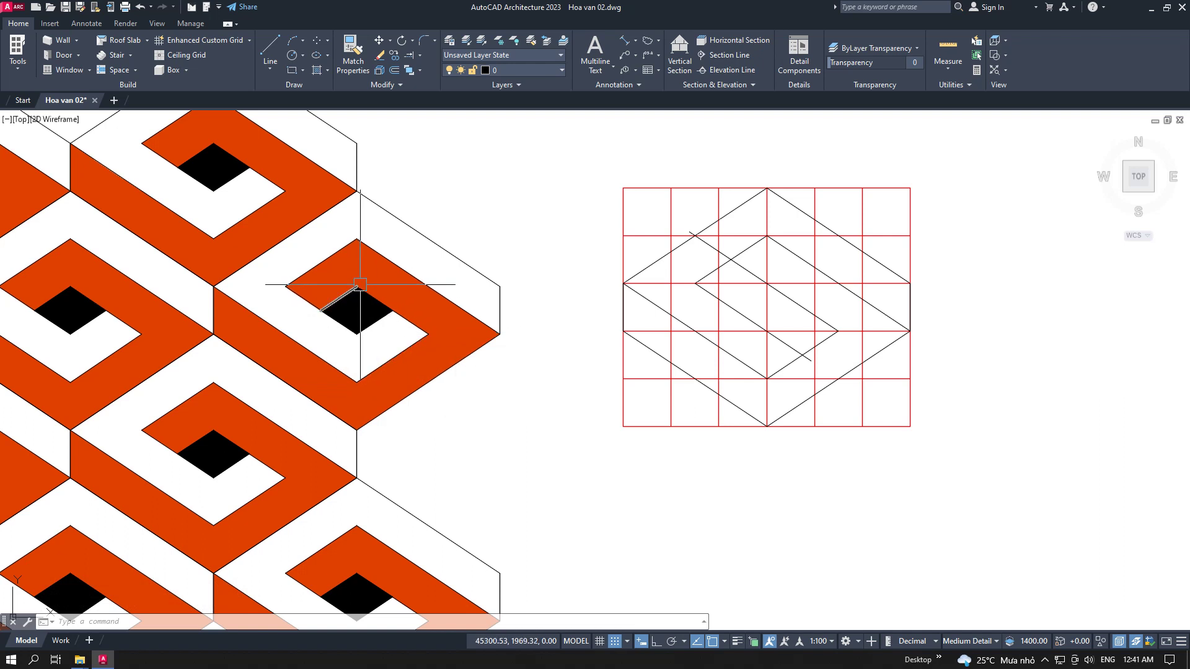
{"action": "left_click", "coordinate": [419, 55]}
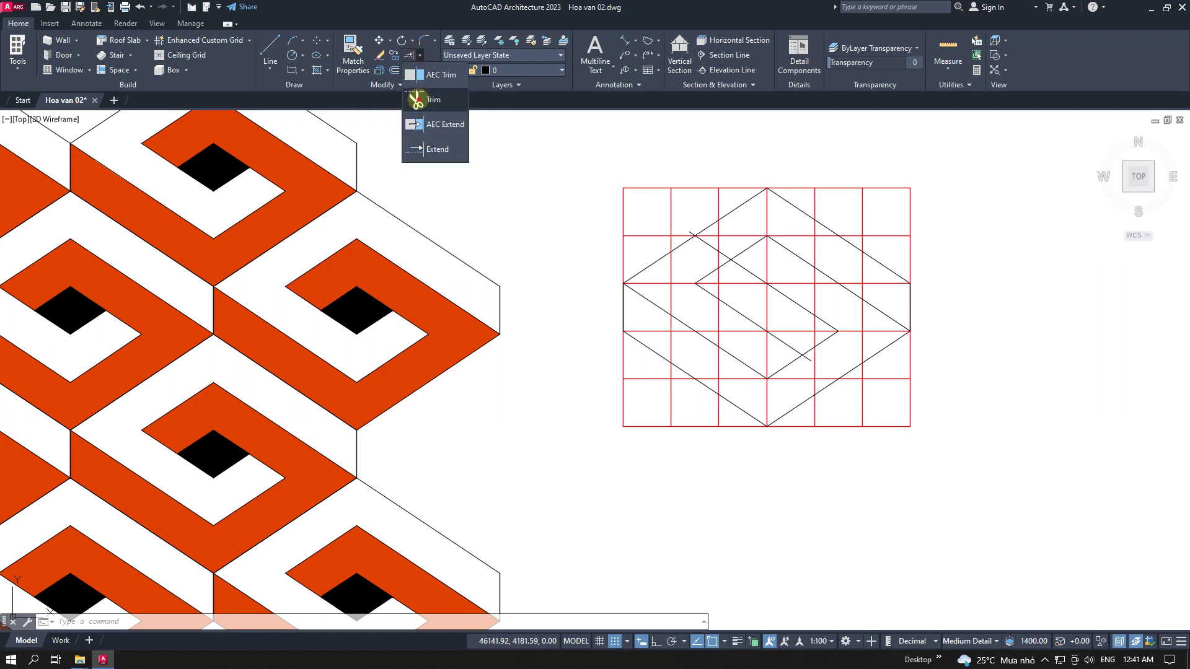
Trim the overhanging line segment and erase the short leftover diagonal
{"action": "left_click", "coordinate": [428, 124]}
{"action": "left_click", "coordinate": [743, 268]}
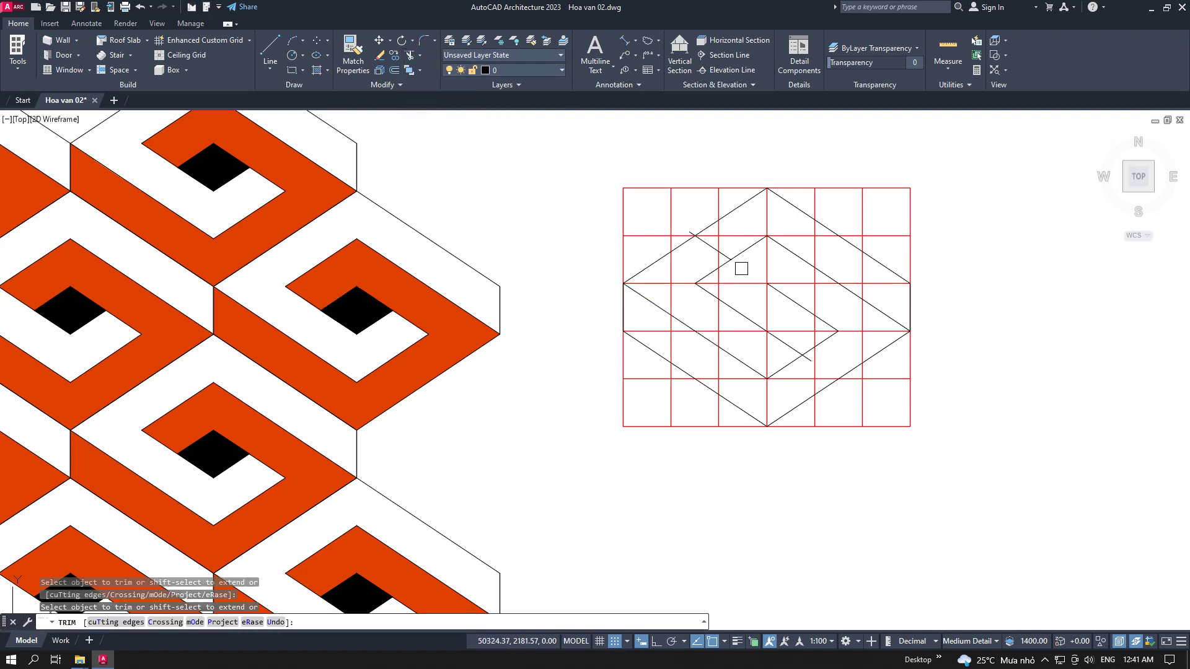
{"action": "right_click", "coordinate": [559, 190]}
{"action": "left_click", "coordinate": [573, 197]}
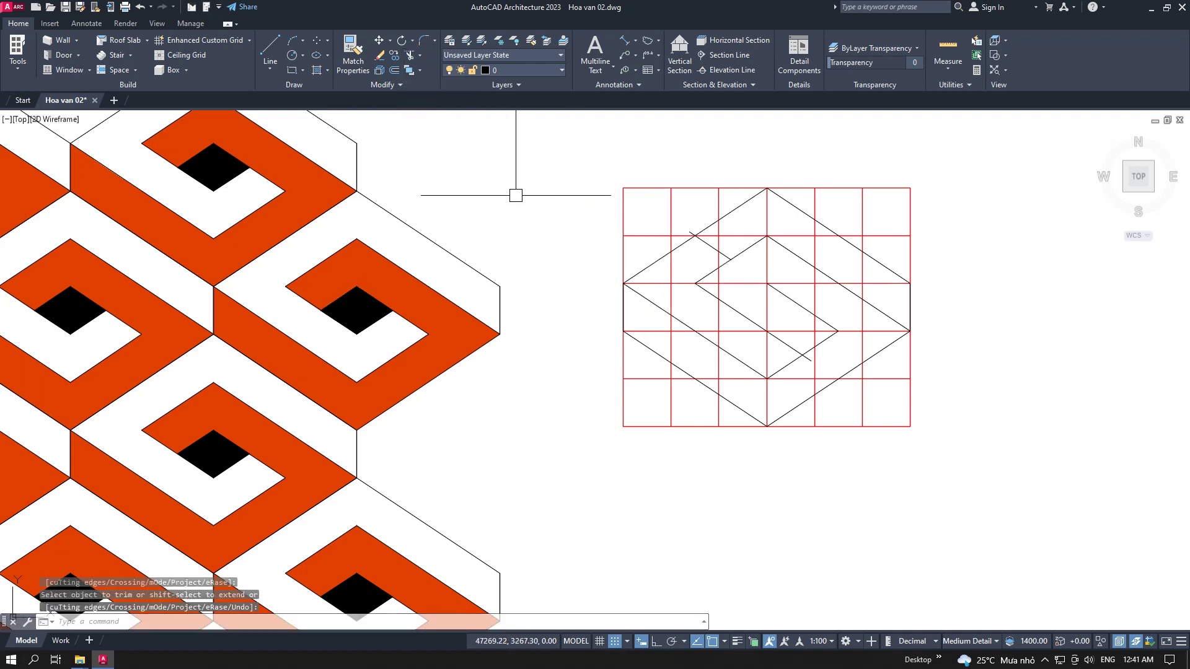
{"action": "left_click", "coordinate": [700, 246]}
{"action": "left_click", "coordinate": [379, 55]}
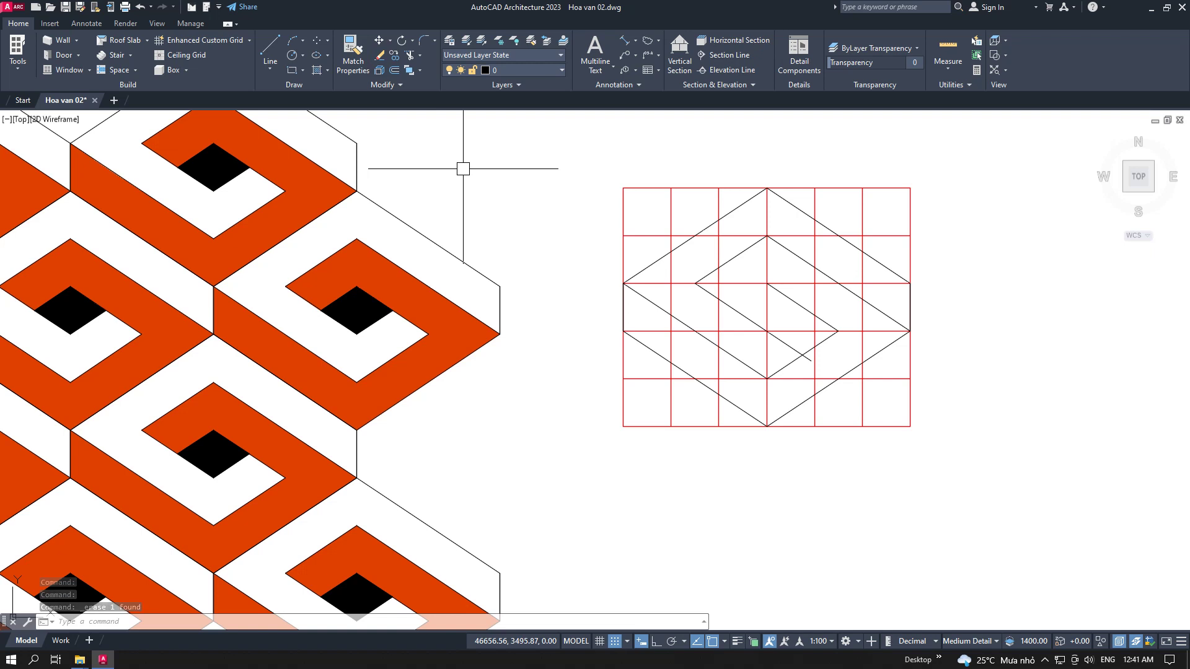
Trim away the stray piece near the lower inner corner
{"action": "right_click", "coordinate": [287, 286]}
{"action": "left_click", "coordinate": [365, 332]}
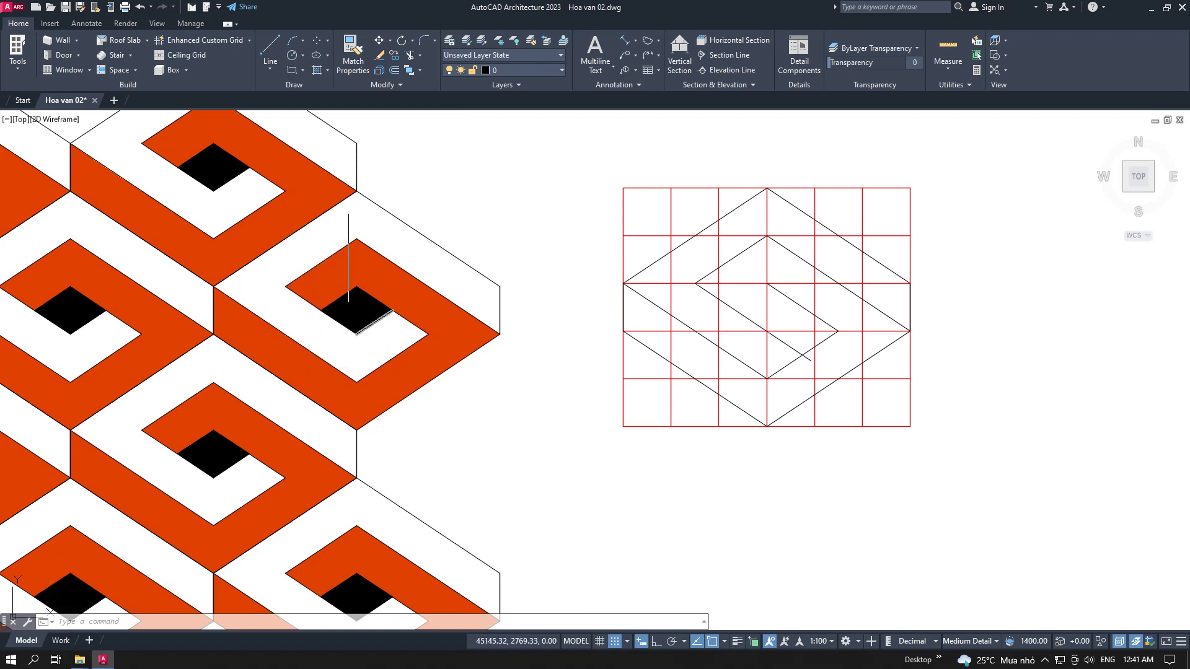
{"action": "left_click", "coordinate": [409, 55]}
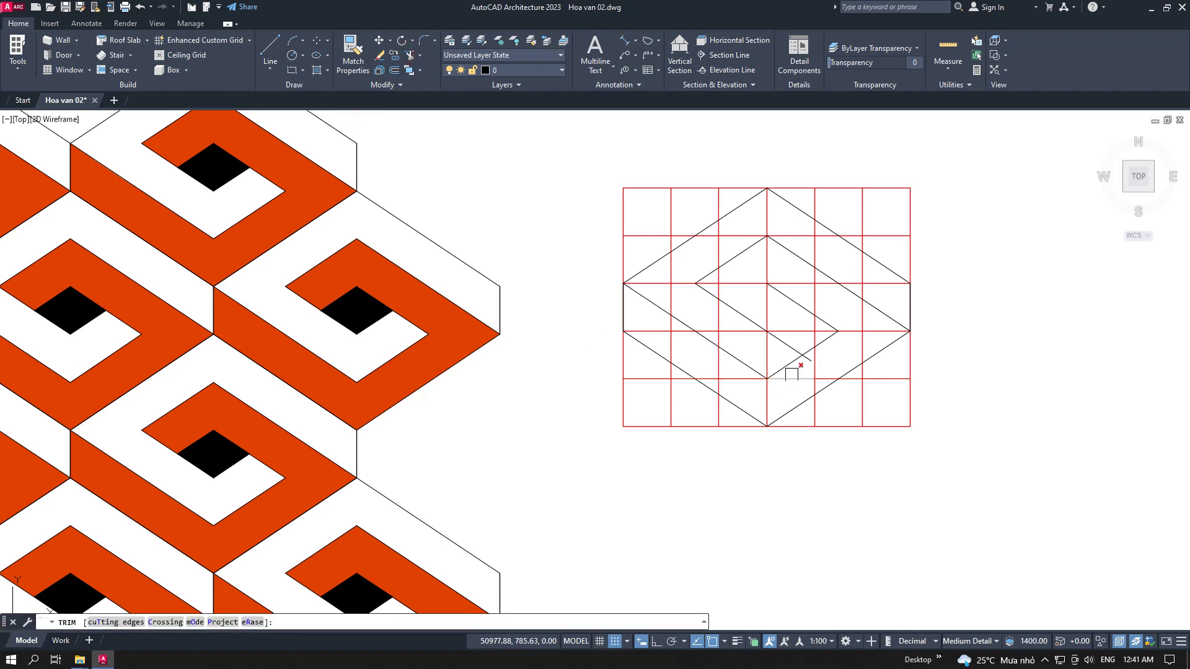
{"action": "scroll", "coordinate": [789, 375], "scroll_direction": "up", "scroll_amount": 4}
{"action": "left_click", "coordinate": [796, 314]}
{"action": "scroll", "coordinate": [784, 331], "scroll_direction": "down", "scroll_amount": 2}
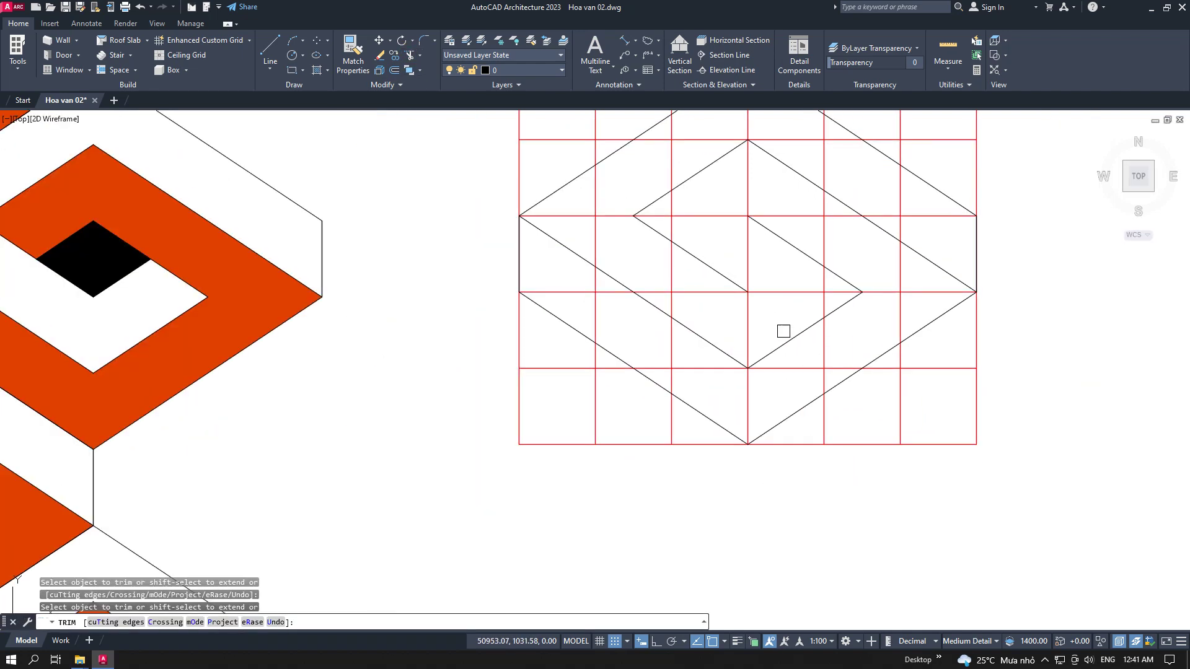
{"action": "right_click", "coordinate": [443, 328]}
{"action": "left_click", "coordinate": [453, 345]}
{"action": "scroll", "coordinate": [490, 359], "scroll_direction": "down", "scroll_amount": 2}
{"action": "scroll", "coordinate": [520, 391], "scroll_direction": "down", "scroll_amount": 2}
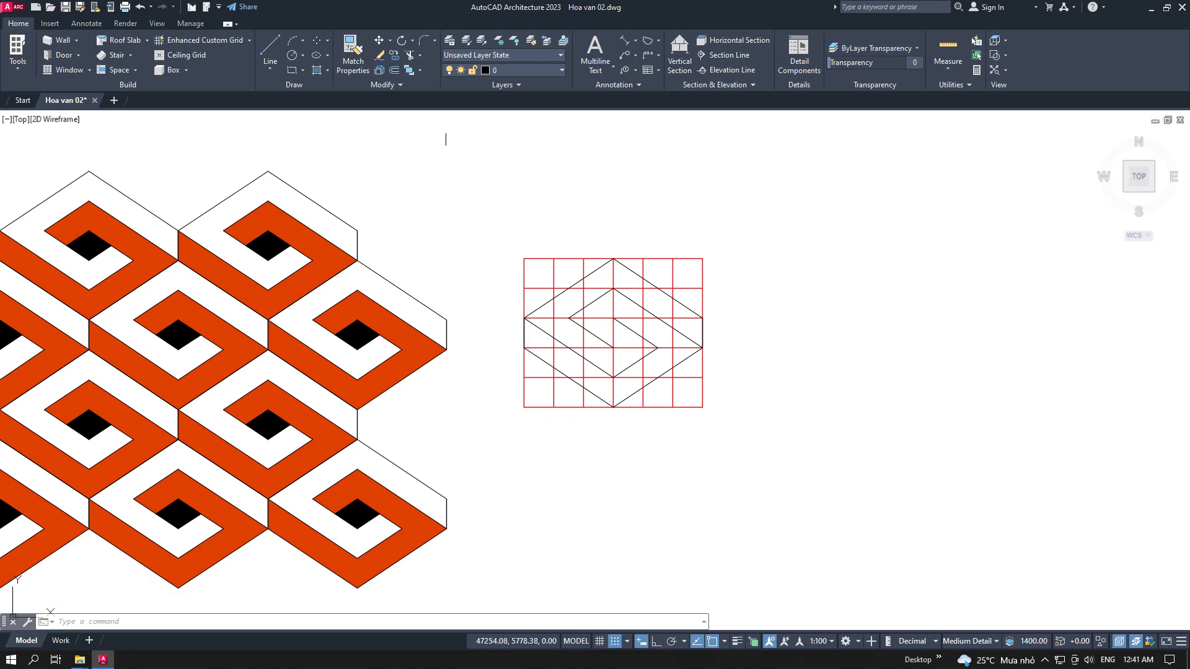
Offset the inner-diamond edge through the centre and lower grid intersections
{"action": "left_click", "coordinate": [394, 70]}
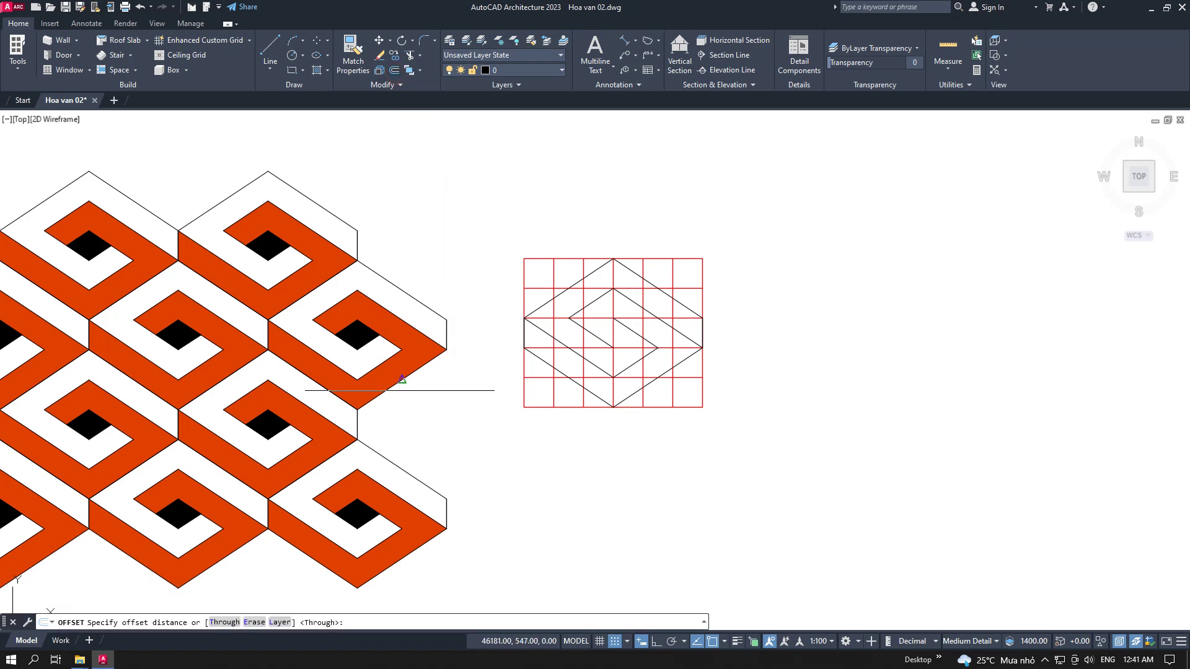
{"action": "type", "text": "T"}
{"action": "key", "text": "Return"}
{"action": "scroll", "coordinate": [617, 318], "scroll_direction": "up", "scroll_amount": 4}
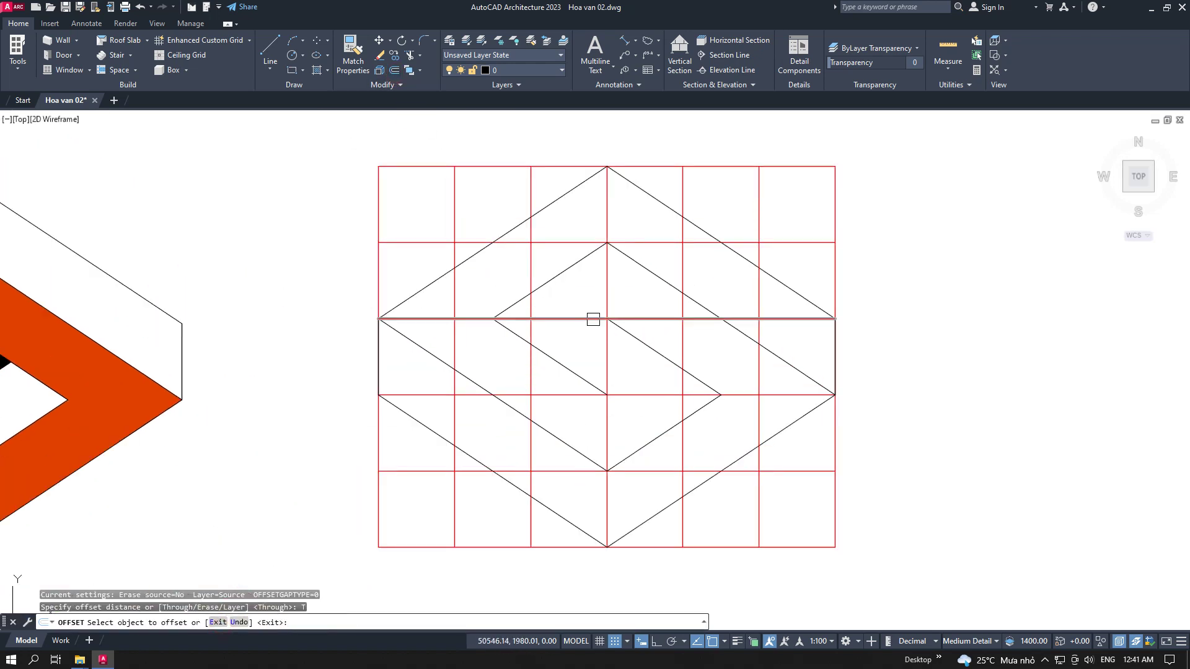
{"action": "scroll", "coordinate": [593, 319], "scroll_direction": "up", "scroll_amount": 2}
{"action": "left_click", "coordinate": [533, 255]}
{"action": "left_click", "coordinate": [611, 316]}
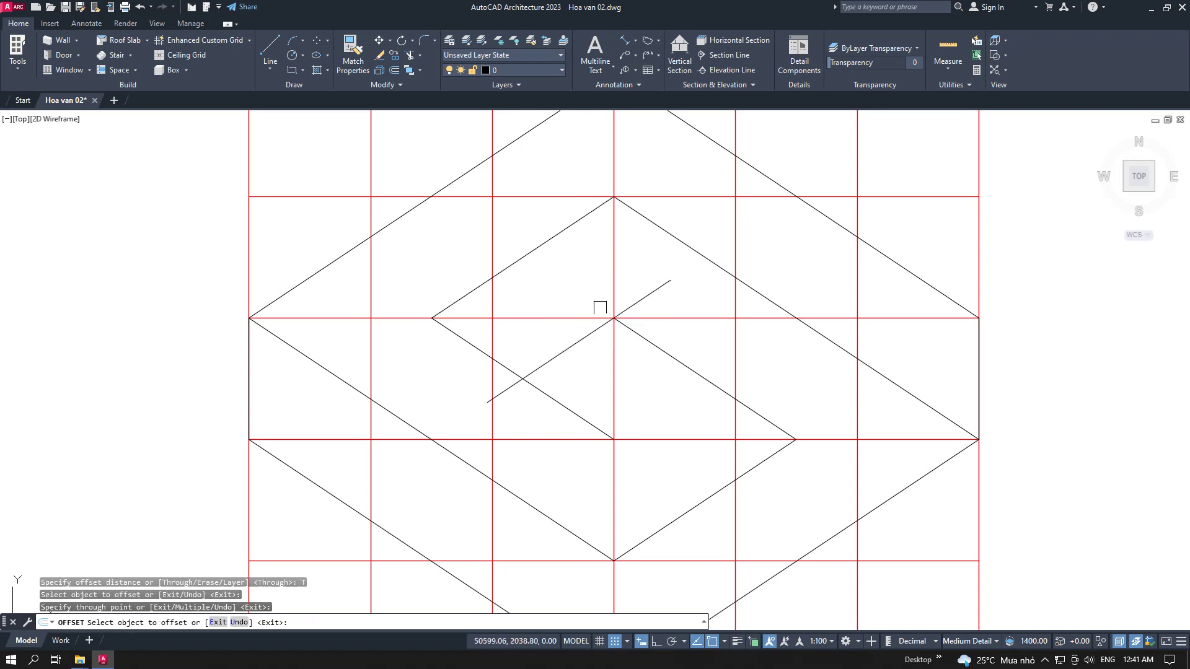
{"action": "left_click", "coordinate": [614, 440]}
{"action": "right_click", "coordinate": [647, 388]}
{"action": "left_click", "coordinate": [657, 390]}
{"action": "scroll", "coordinate": [645, 369], "scroll_direction": "down", "scroll_amount": 2}
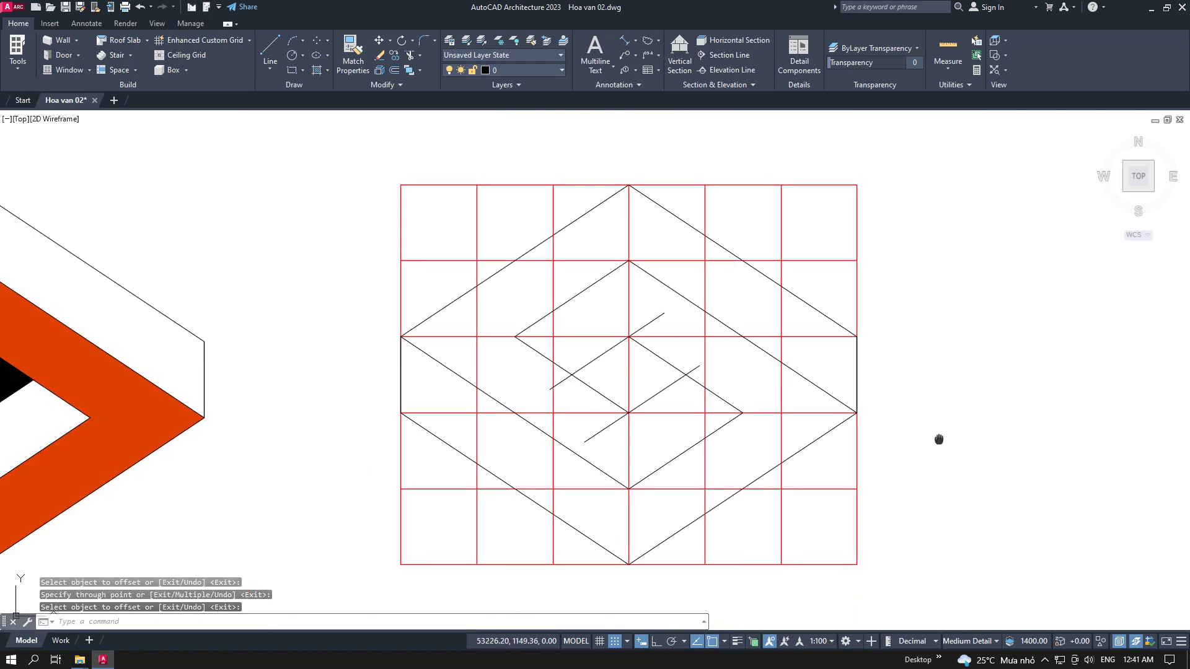
{"action": "middle_click_drag", "start_coordinate": [939, 439], "coordinate": [928, 385]}
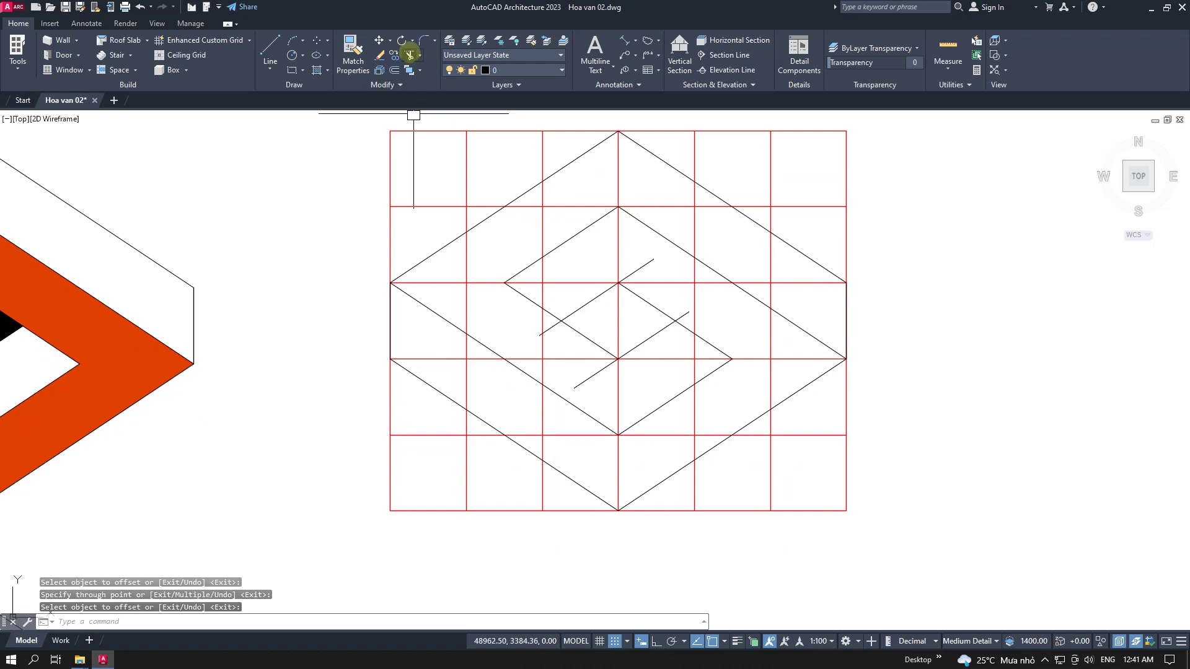
Trim the new centre lines' overhang to close the small central diamond
{"action": "left_click", "coordinate": [409, 55]}
{"action": "scroll", "coordinate": [565, 321], "scroll_direction": "up", "scroll_amount": 2}
{"action": "scroll", "coordinate": [531, 337], "scroll_direction": "up", "scroll_amount": 5}
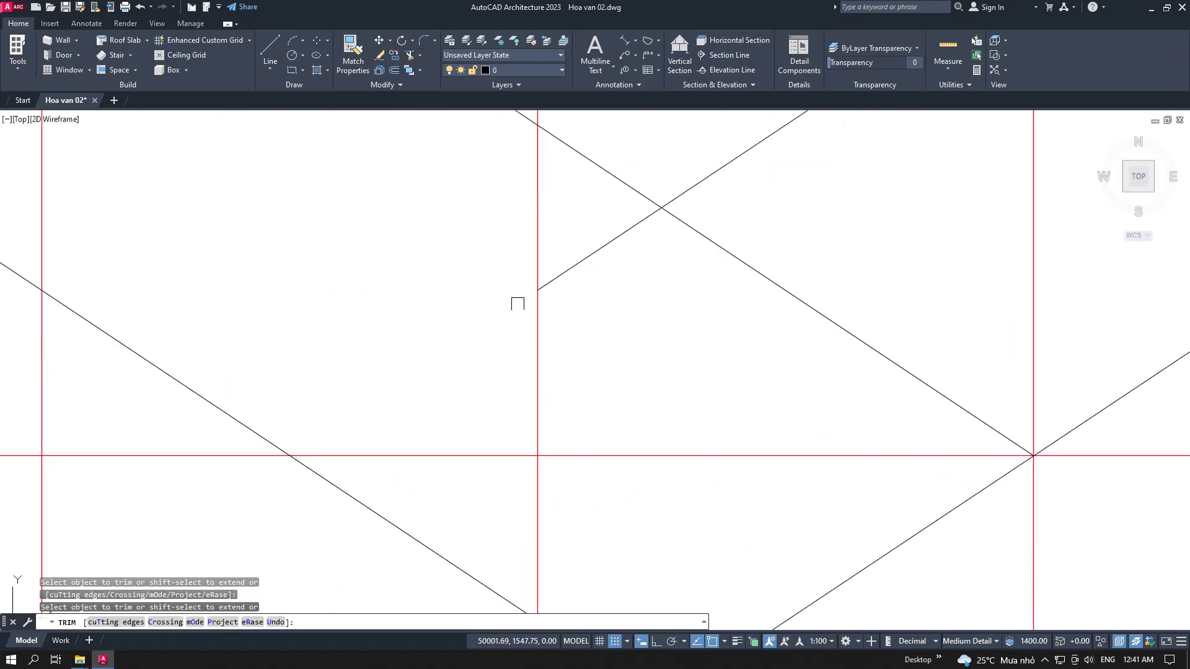
{"action": "left_click", "coordinate": [578, 268]}
{"action": "scroll", "coordinate": [584, 295], "scroll_direction": "down", "scroll_amount": 4}
{"action": "scroll", "coordinate": [584, 295], "scroll_direction": "down", "scroll_amount": 2}
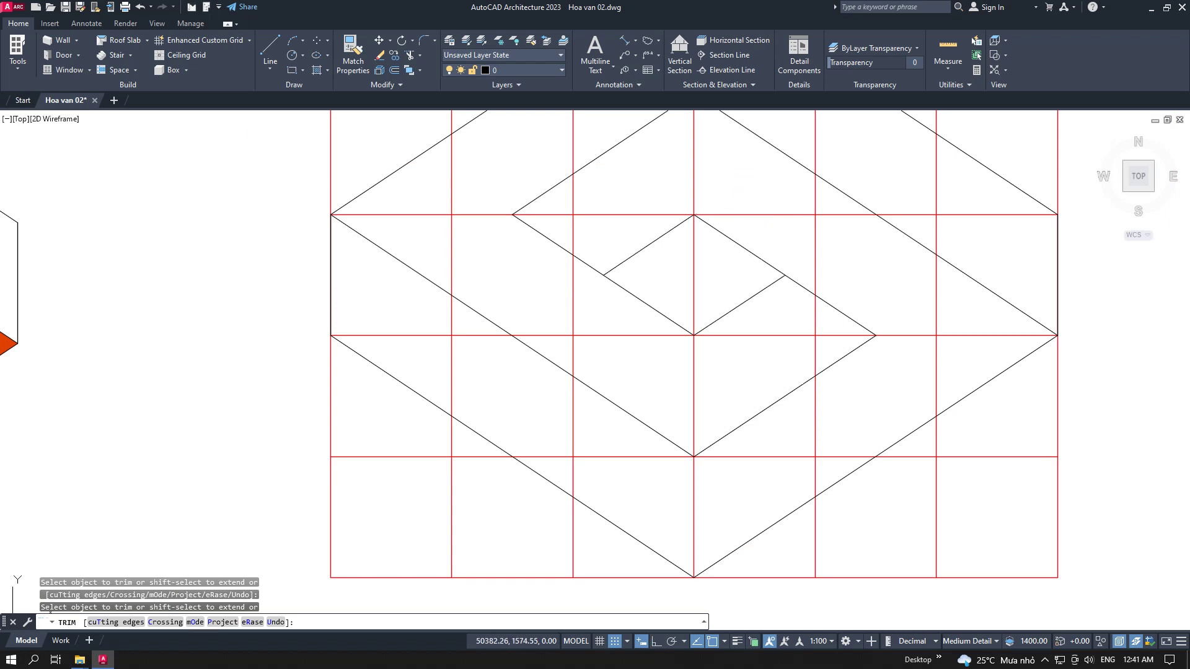
{"action": "scroll", "coordinate": [585, 351], "scroll_direction": "down", "scroll_amount": 4}
{"action": "middle_click_drag", "start_coordinate": [865, 306], "coordinate": [878, 320]}
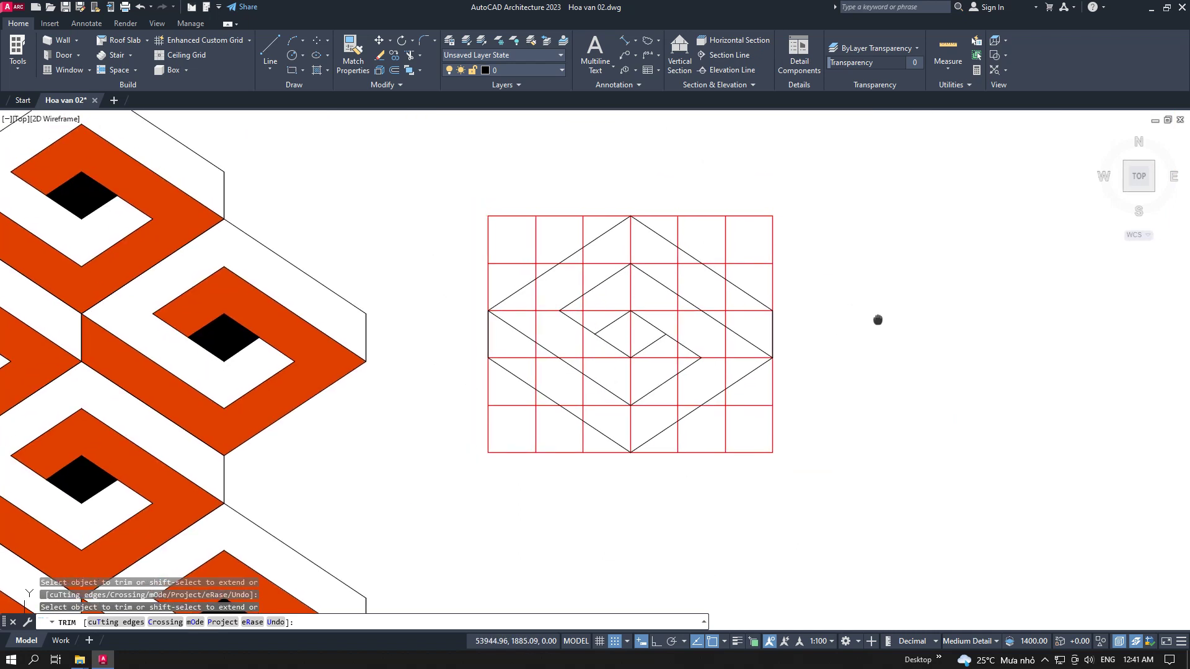
{"action": "right_click", "coordinate": [878, 279]}
{"action": "left_click", "coordinate": [899, 285]}
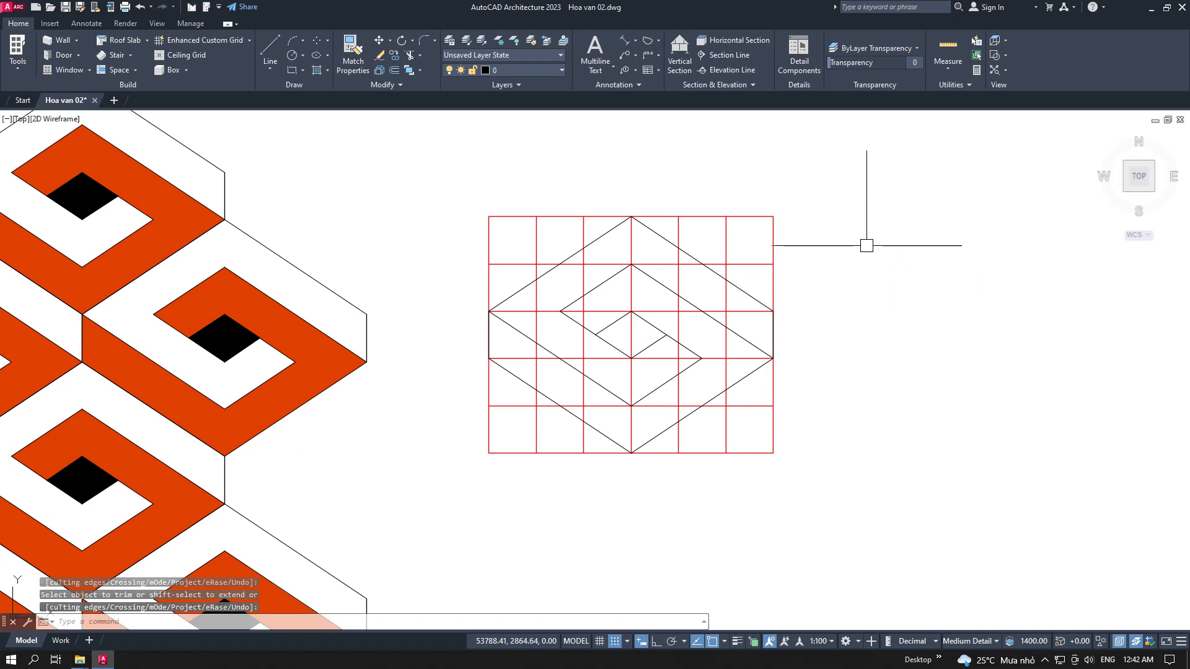
{"action": "middle_click_drag", "start_coordinate": [866, 248], "coordinate": [862, 260]}
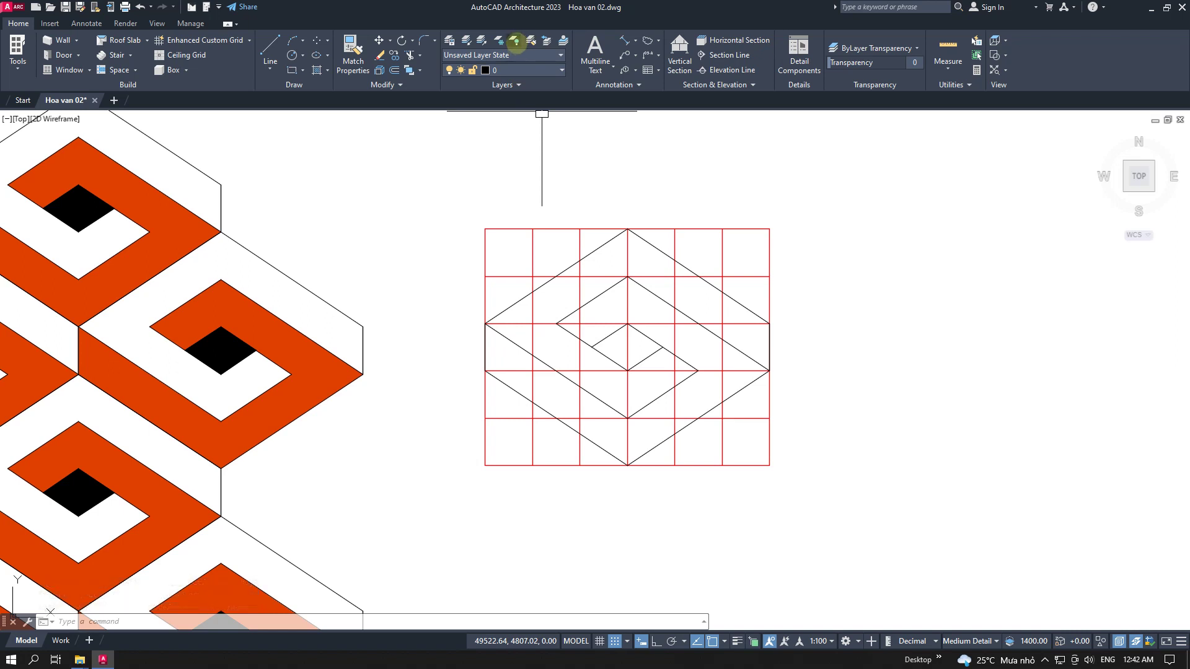
Turn off the red grid lines' layer with LAYOFF and pan to the spiral outline
{"action": "left_click", "coordinate": [516, 42]}
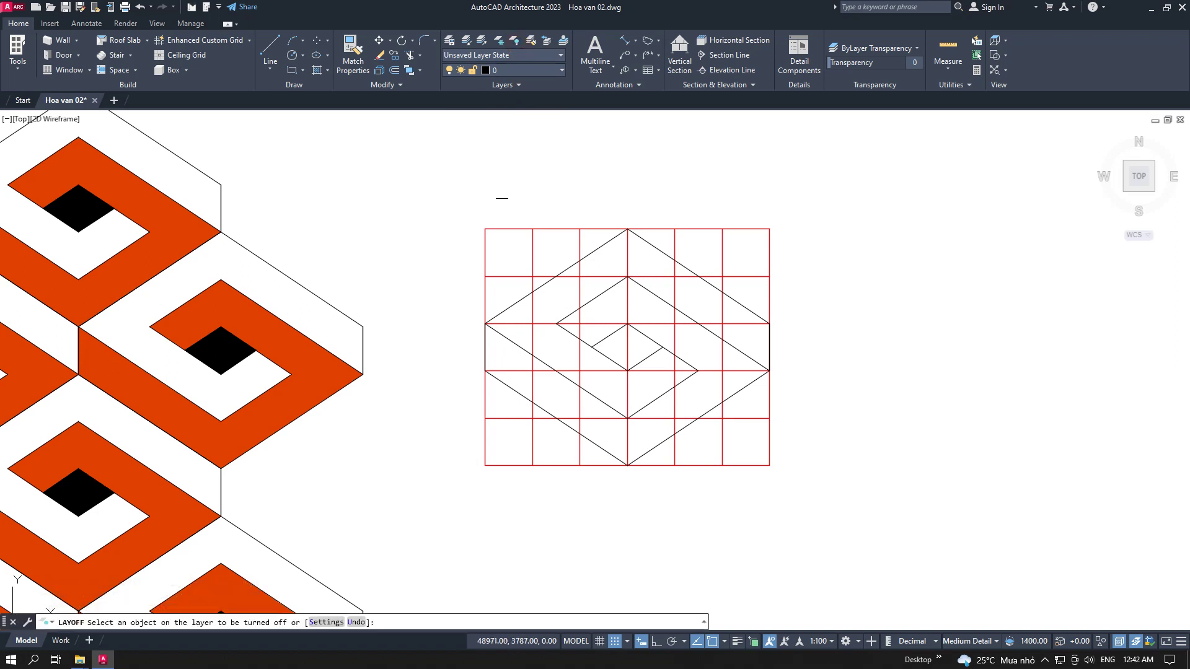
{"action": "left_click", "coordinate": [510, 223]}
{"action": "right_click", "coordinate": [548, 174]}
{"action": "left_click", "coordinate": [574, 180]}
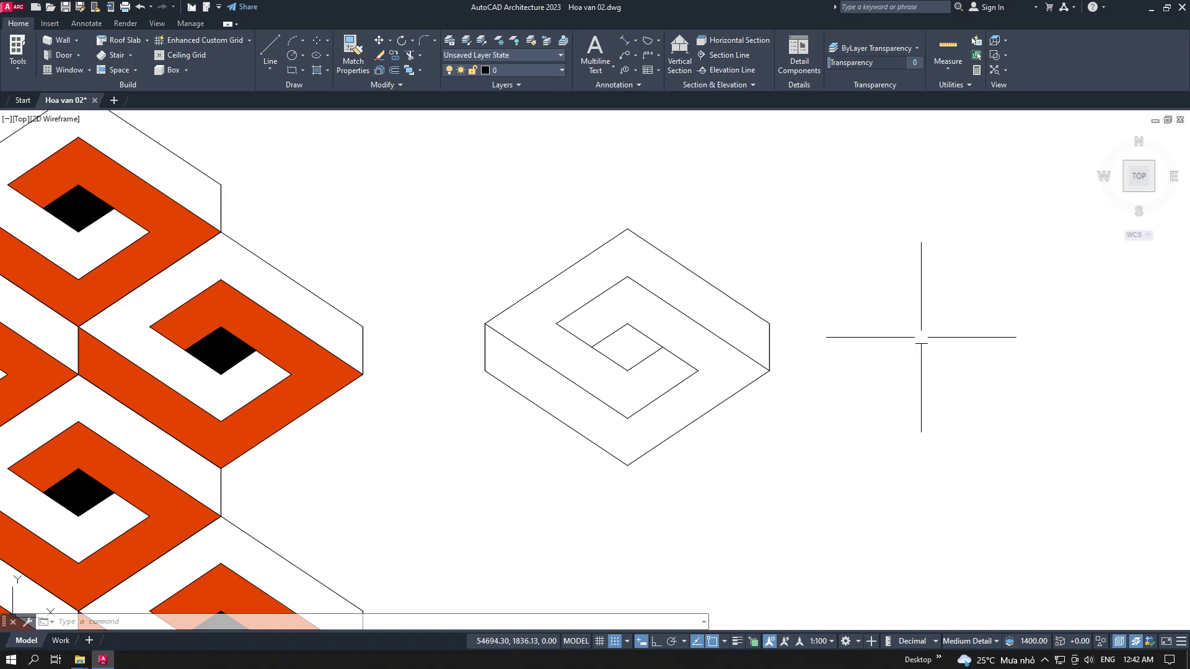
{"action": "scroll", "coordinate": [904, 360], "scroll_direction": "down", "scroll_amount": 4}
{"action": "middle_click_drag", "start_coordinate": [901, 369], "coordinate": [671, 337]}
{"action": "scroll", "coordinate": [620, 340], "scroll_direction": "up", "scroll_amount": 2}
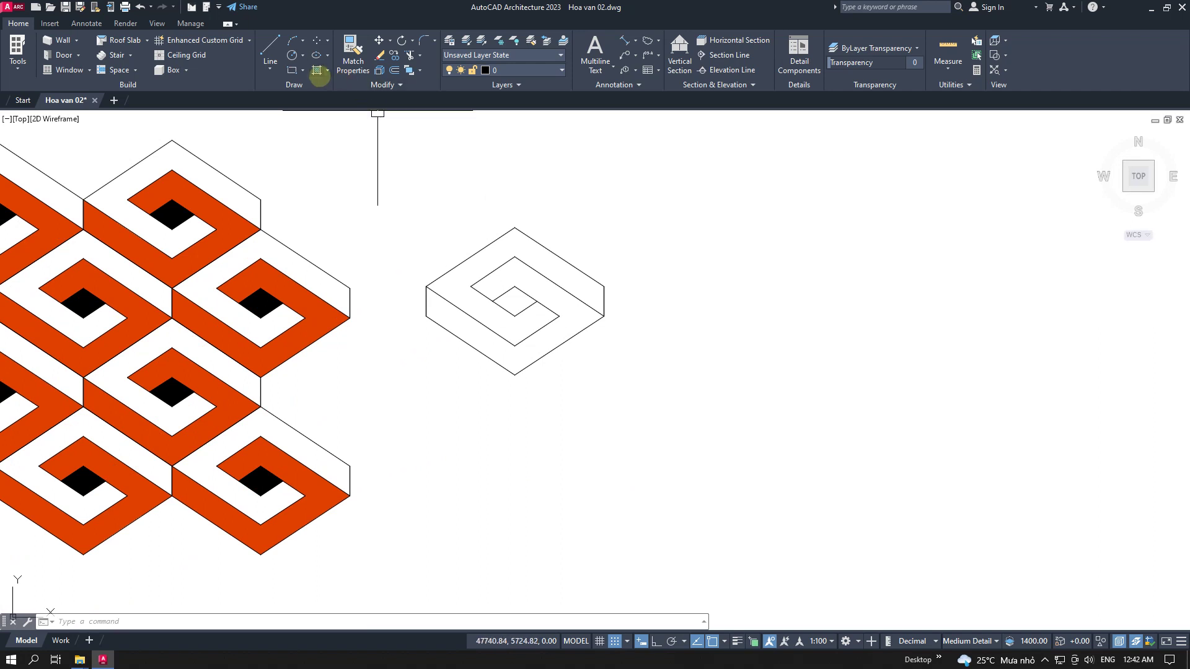
{"action": "left_click", "coordinate": [317, 71]}
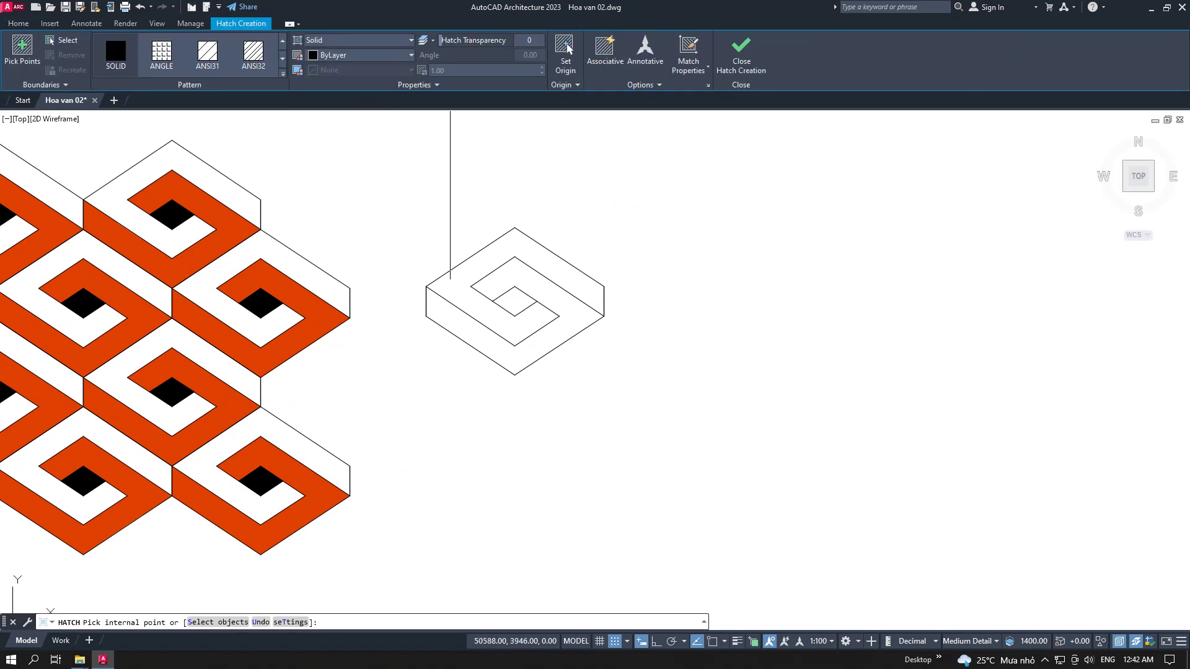
Pick inside the spiral band for a solid hatch, initially coloured teal 134
{"action": "left_click", "coordinate": [23, 47]}
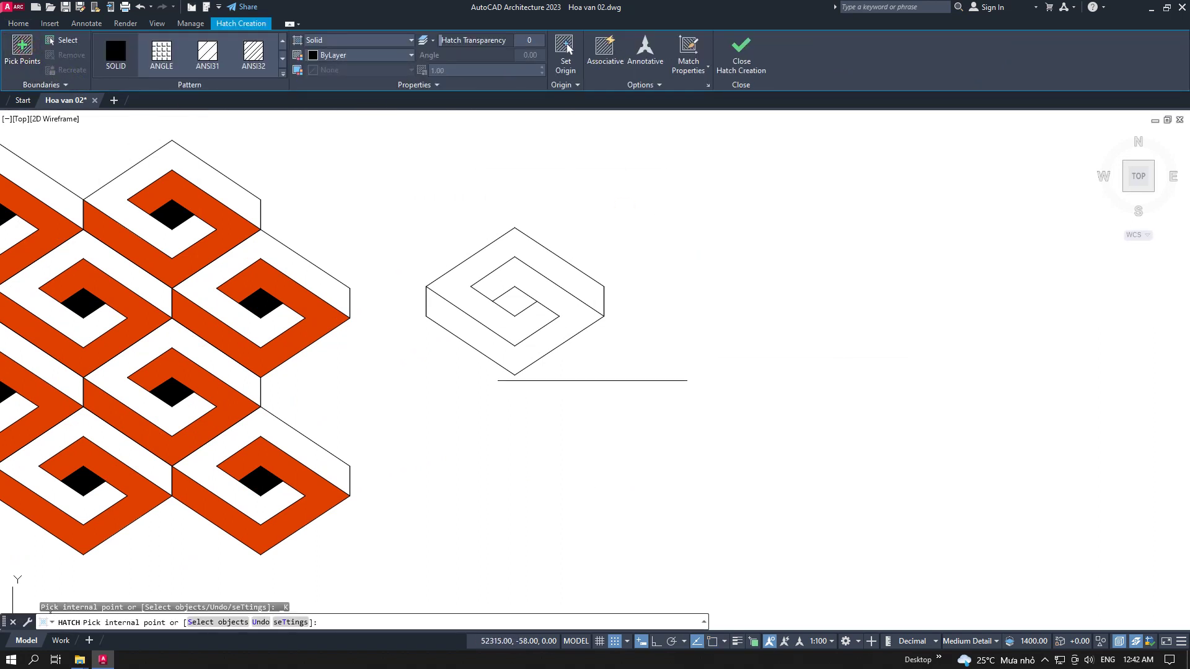
{"action": "left_click", "coordinate": [540, 349]}
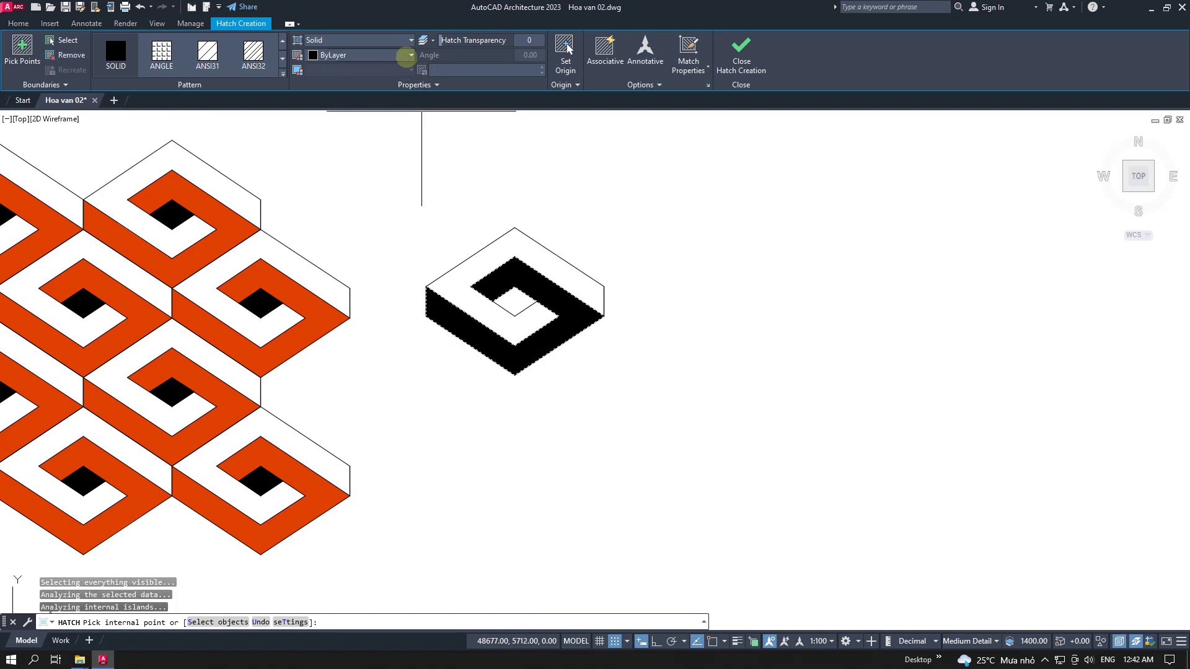
{"action": "left_click", "coordinate": [411, 56]}
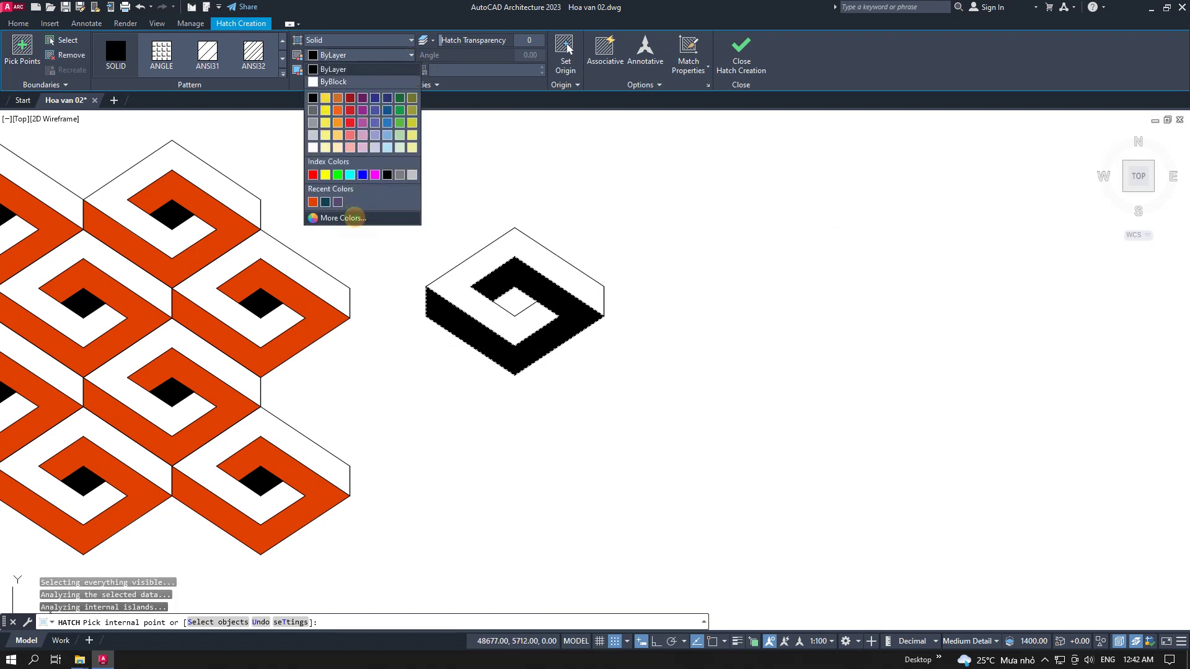
{"action": "left_click", "coordinate": [344, 217]}
{"action": "left_click", "coordinate": [616, 270]}
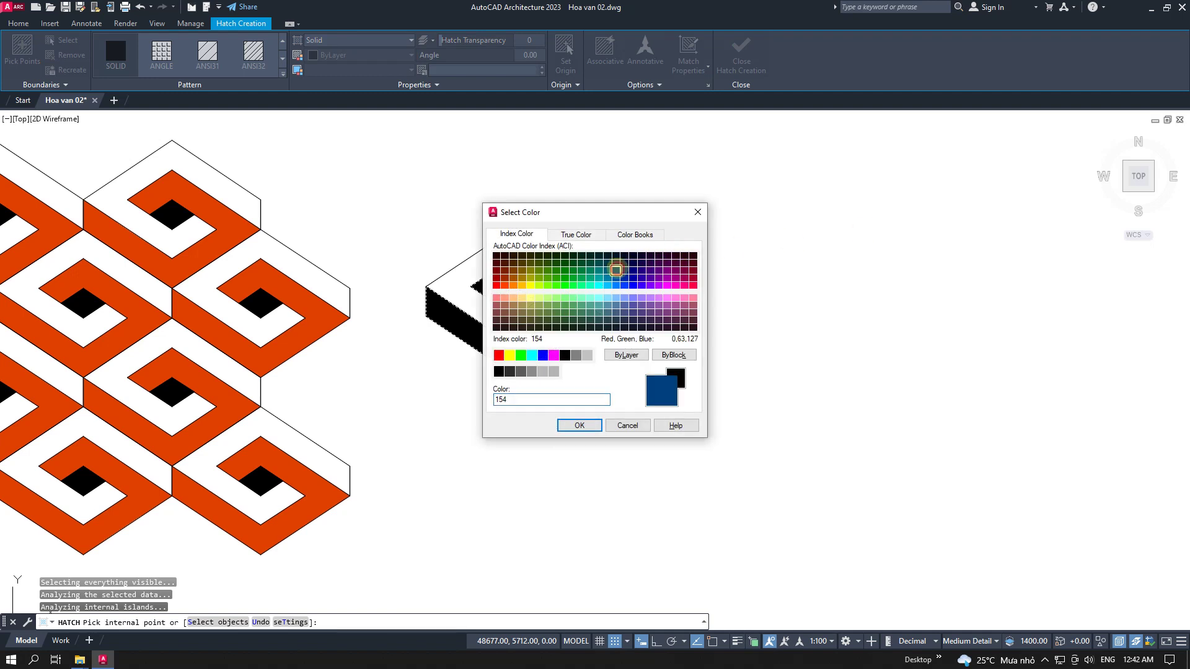
{"action": "left_click", "coordinate": [599, 270]}
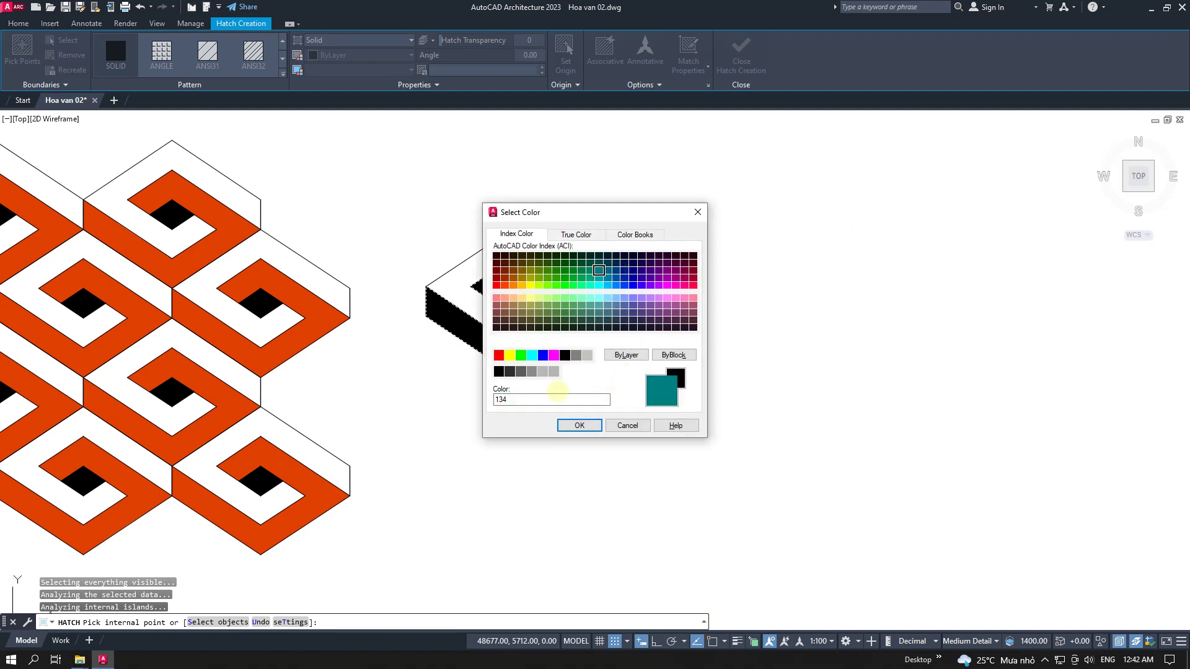
{"action": "left_click", "coordinate": [579, 425]}
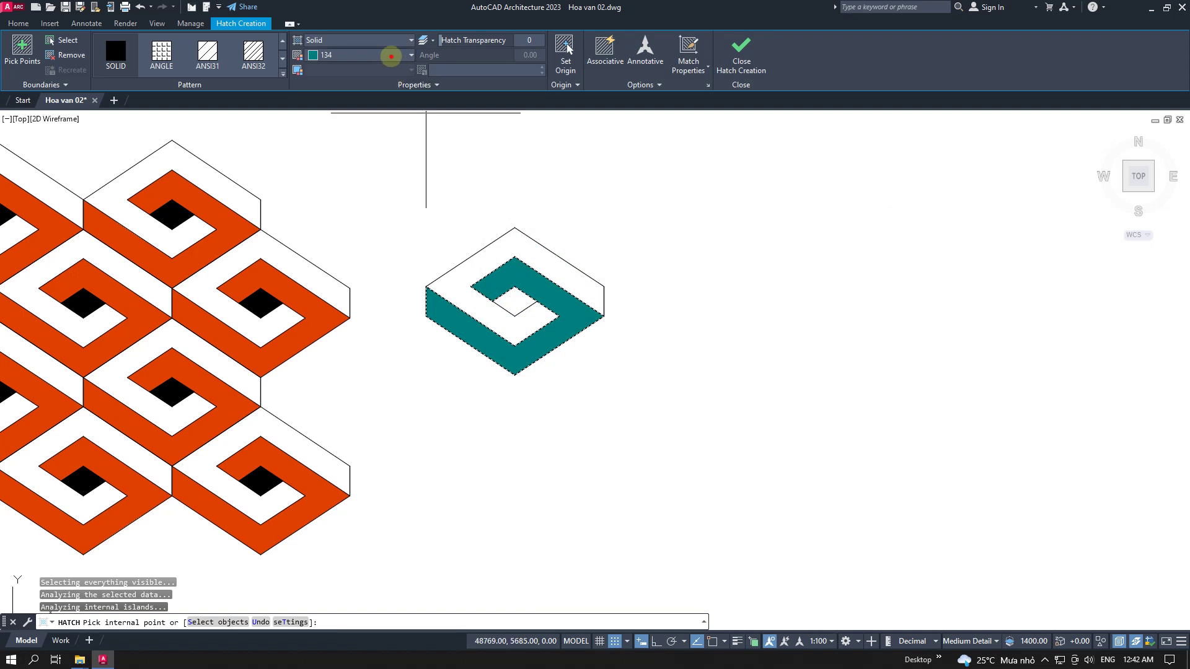
Recolour the hatch to pale yellow DIC 9 from the colour book and finish it
{"action": "left_click", "coordinate": [391, 56]}
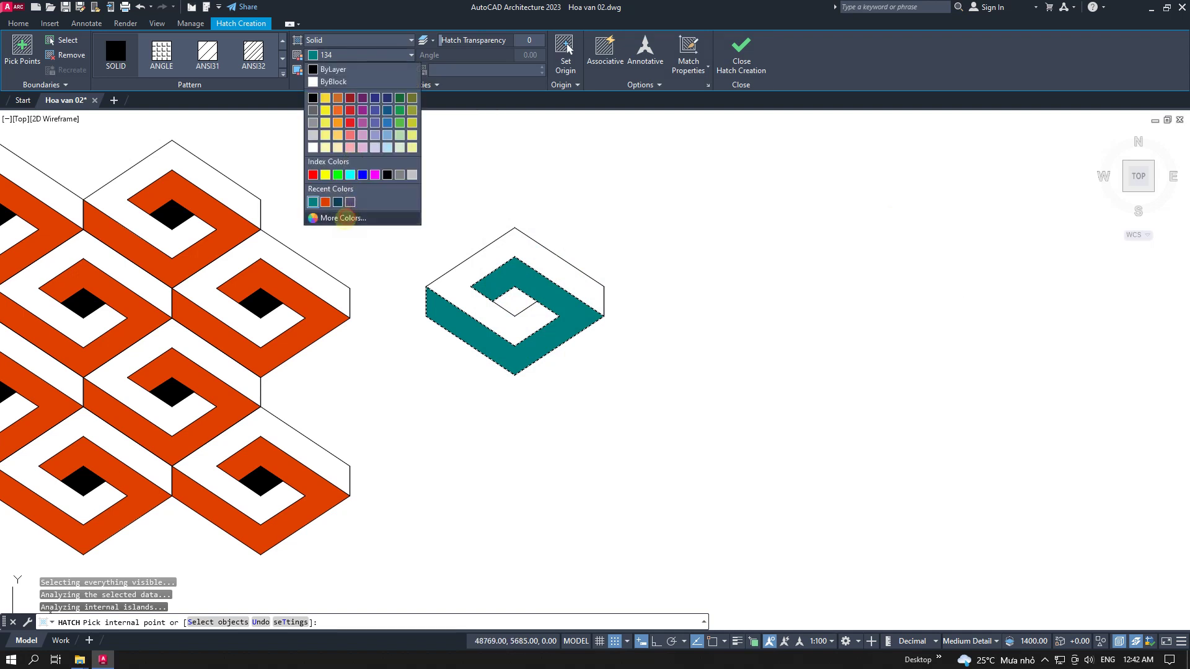
{"action": "left_click", "coordinate": [343, 218]}
{"action": "left_click", "coordinate": [576, 235]}
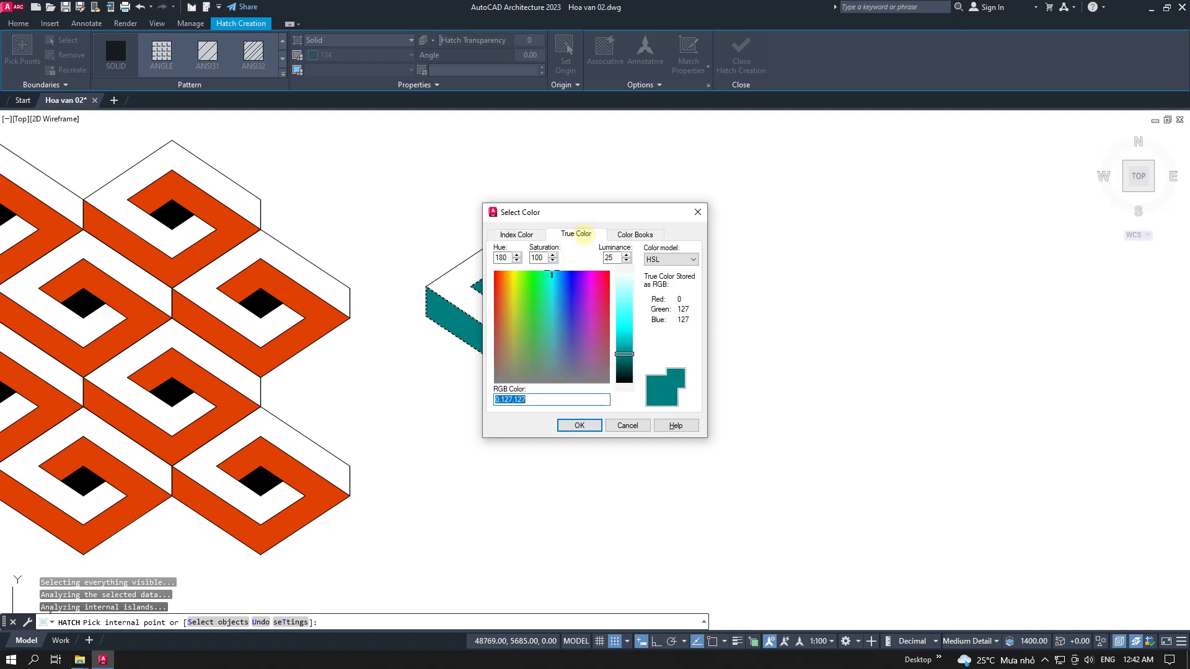
{"action": "left_click", "coordinate": [636, 234]}
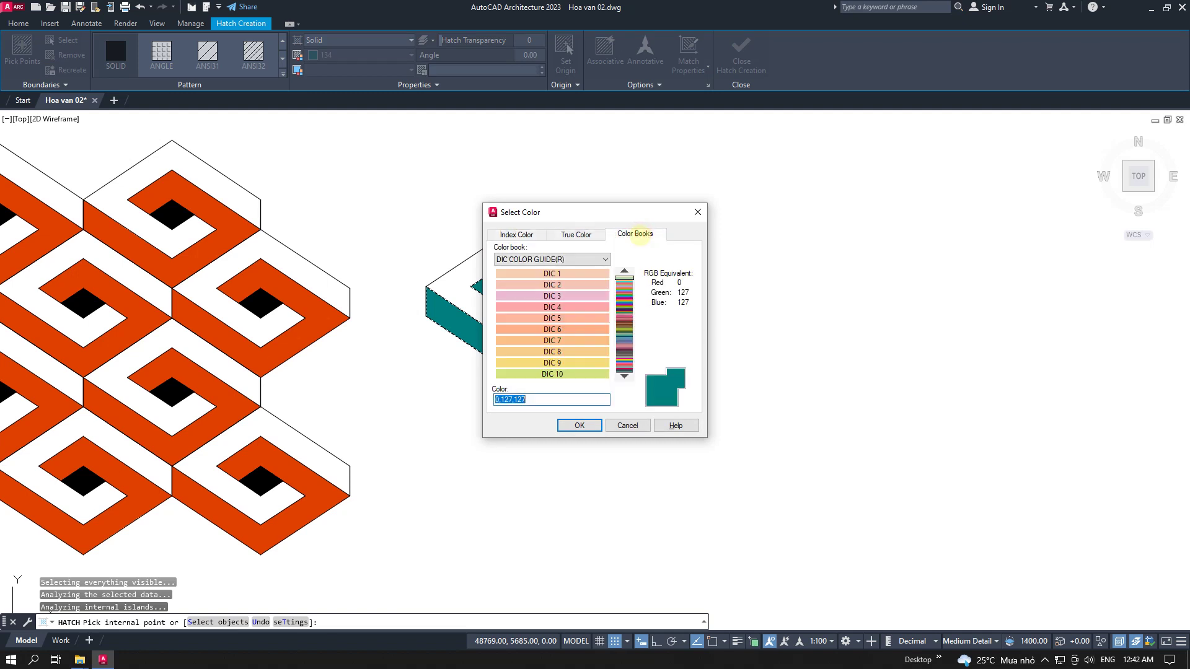
{"action": "left_click", "coordinate": [591, 307]}
{"action": "left_click", "coordinate": [582, 317]}
{"action": "left_click", "coordinate": [583, 329]}
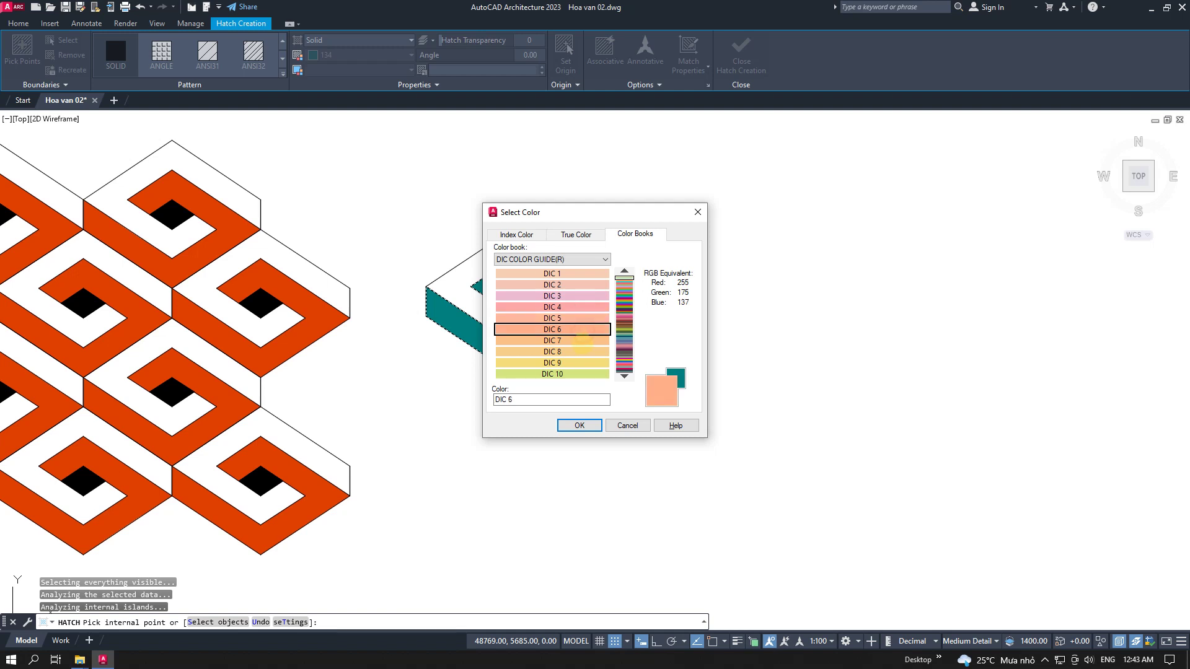
{"action": "left_click", "coordinate": [583, 350]}
{"action": "left_click", "coordinate": [586, 364]}
{"action": "left_click", "coordinate": [581, 424]}
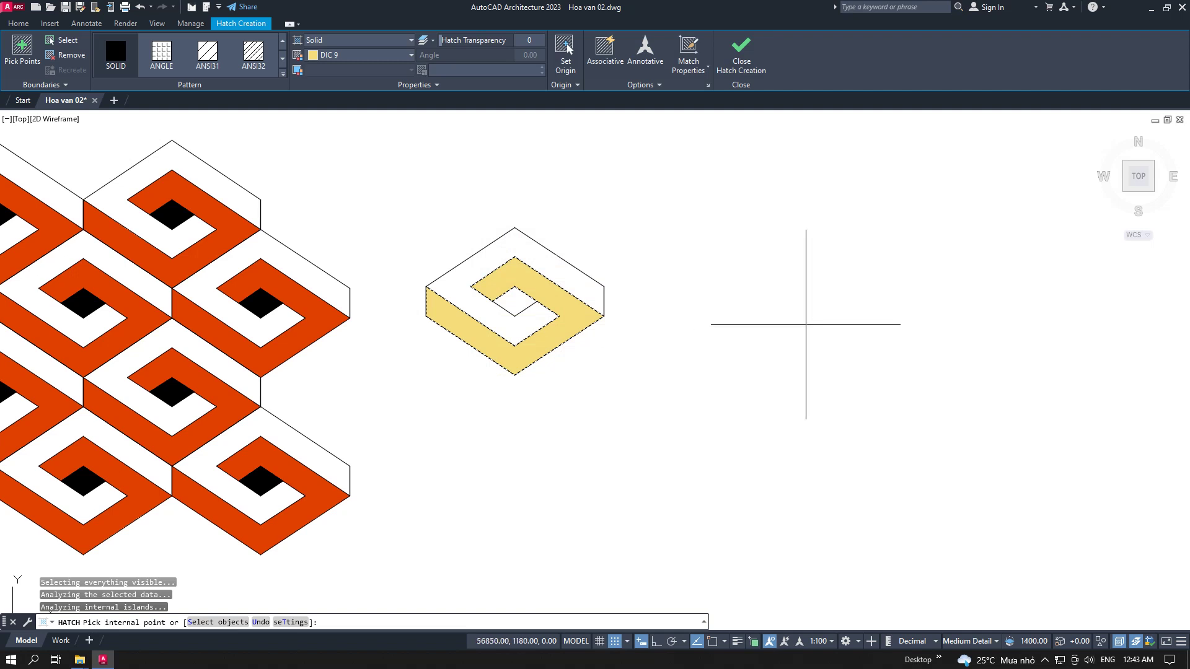
{"action": "right_click", "coordinate": [730, 194]}
{"action": "left_click", "coordinate": [759, 199]}
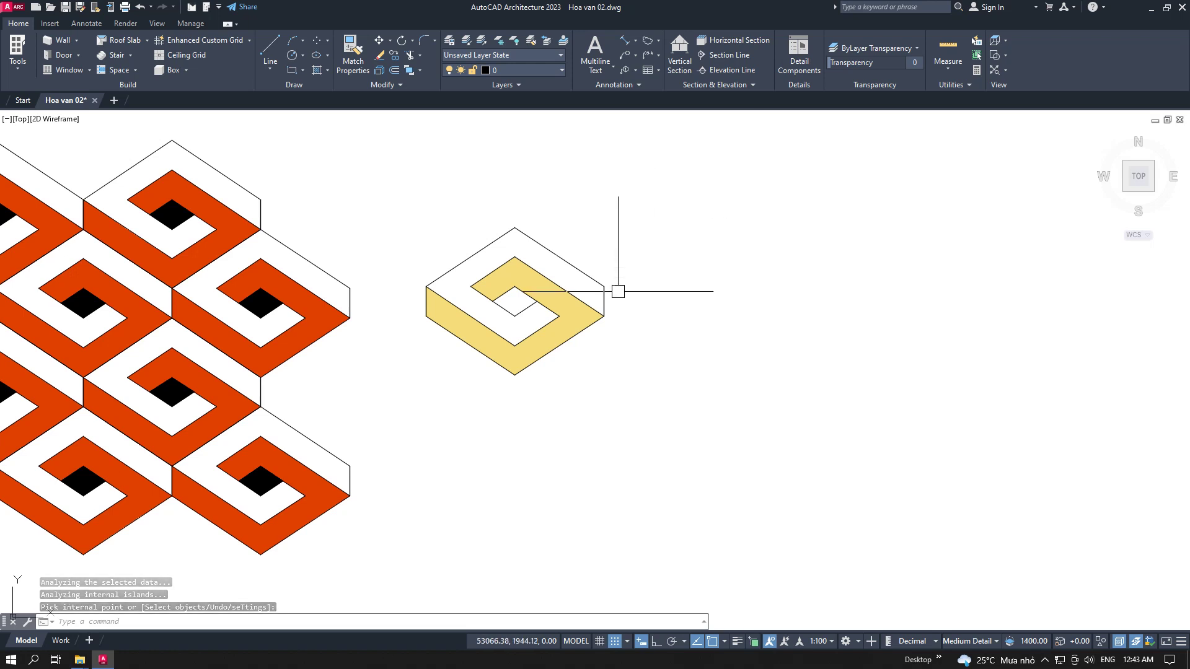
Select the yellow spiral hatch and set its true colour to RGB 76,130,205
{"action": "left_click", "coordinate": [570, 308]}
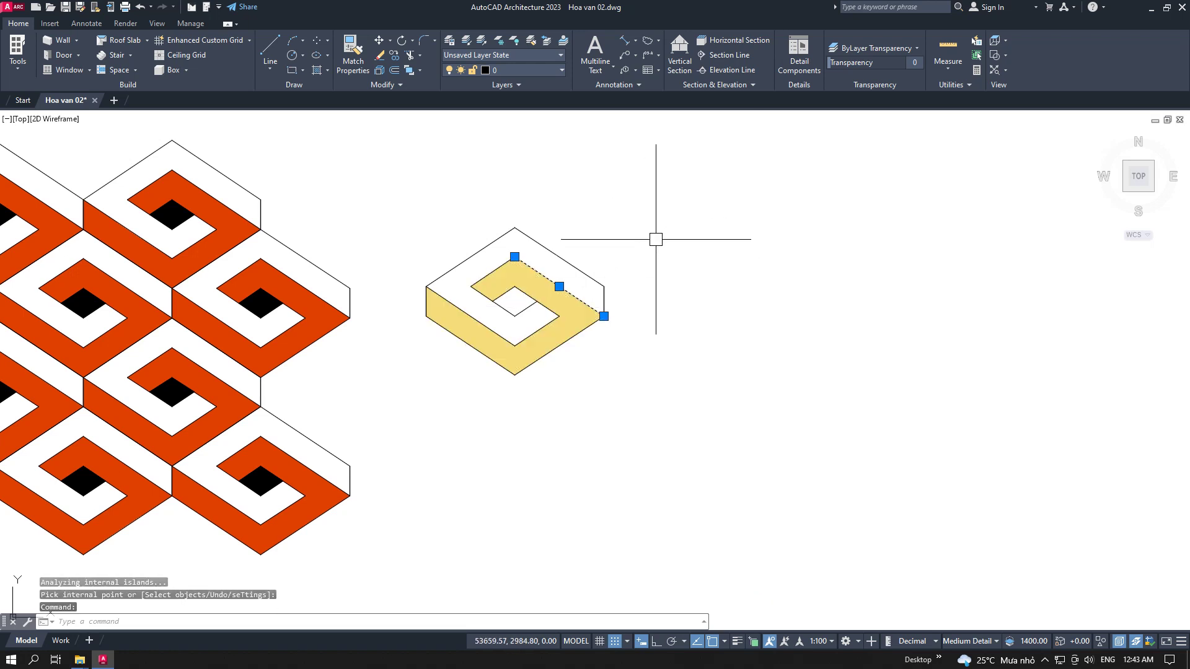
{"action": "key", "text": "Escape"}
{"action": "scroll", "coordinate": [568, 314], "scroll_direction": "up", "scroll_amount": 2}
{"action": "left_click", "coordinate": [568, 314]}
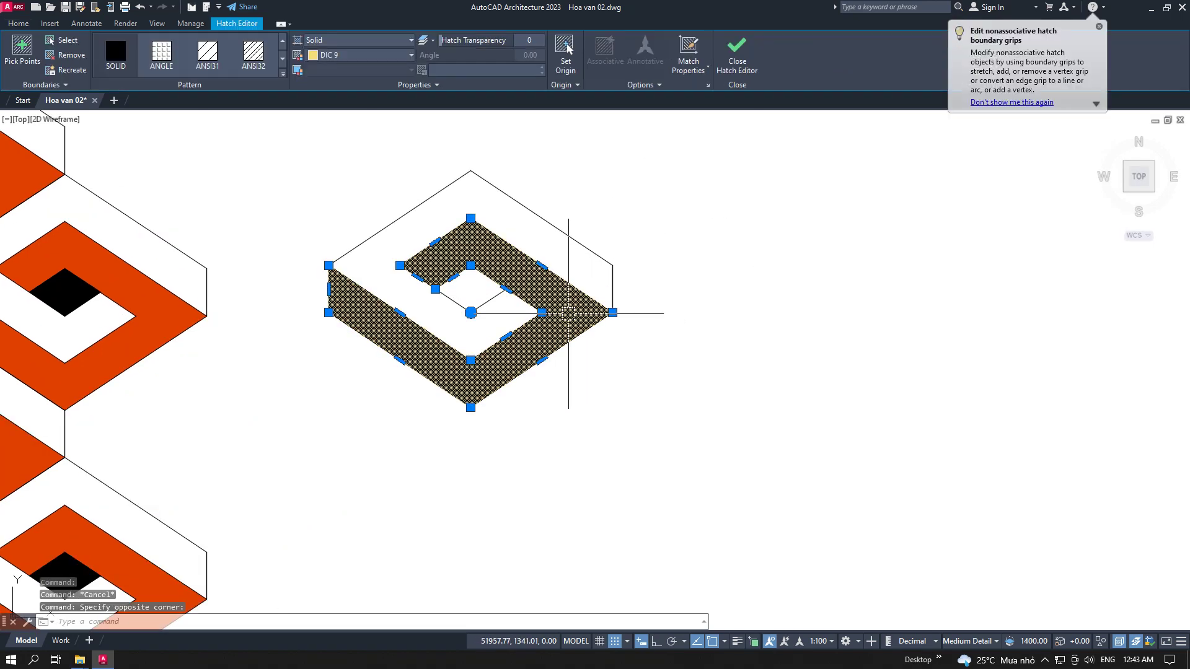
{"action": "left_click", "coordinate": [344, 55]}
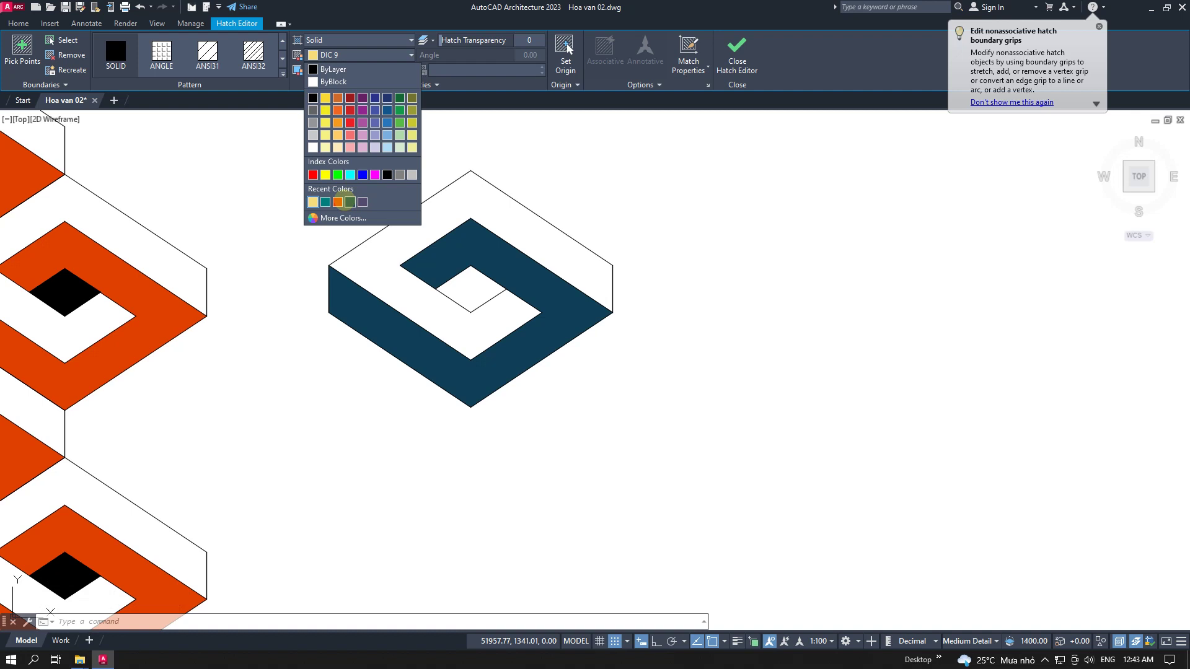
{"action": "left_click", "coordinate": [343, 218]}
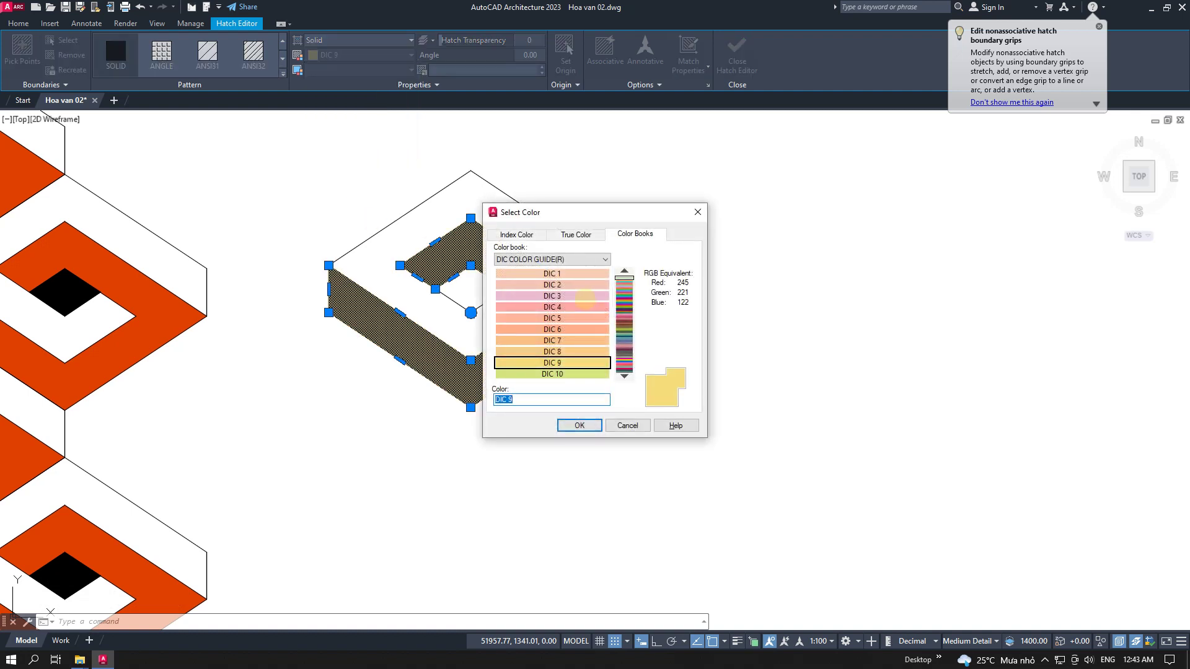
{"action": "left_click", "coordinate": [576, 234]}
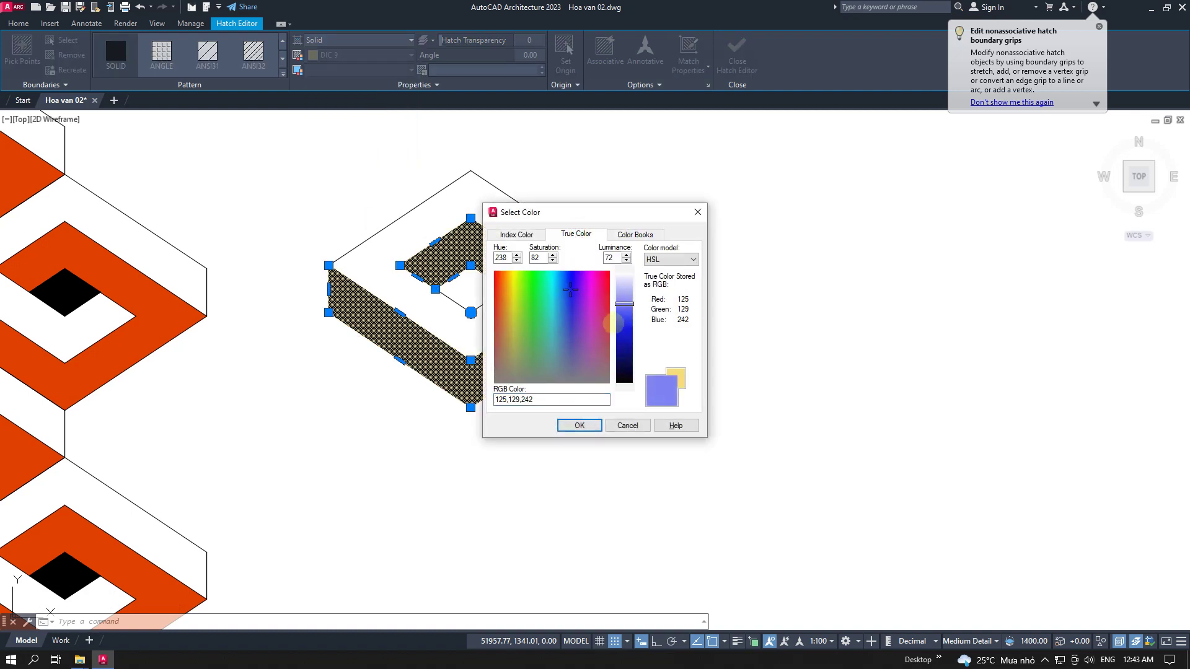
{"action": "left_click", "coordinate": [623, 317]}
{"action": "mouse_move", "coordinate": [571, 289]}
{"action": "left_mouse_down"}
{"action": "mouse_move", "coordinate": [536, 347]}
{"action": "mouse_move", "coordinate": [565, 328]}
{"action": "mouse_move", "coordinate": [625, 321]}
{"action": "left_mouse_up"}
{"action": "left_click", "coordinate": [563, 319]}
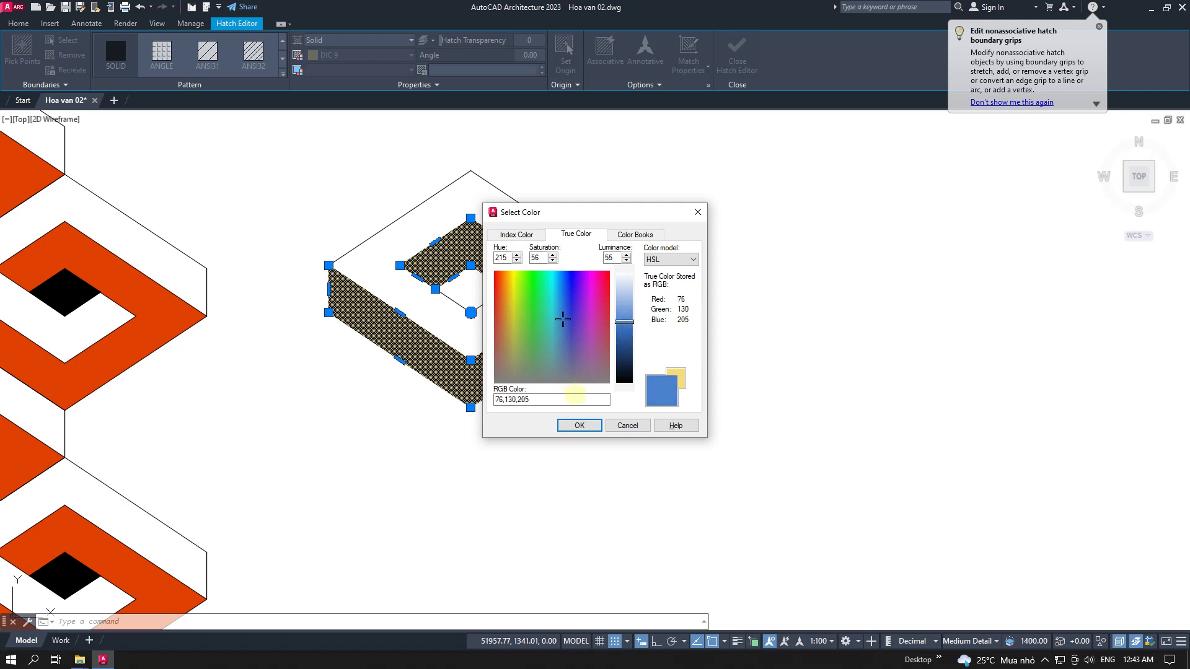
{"action": "left_click", "coordinate": [579, 425]}
{"action": "left_click", "coordinate": [754, 403]}
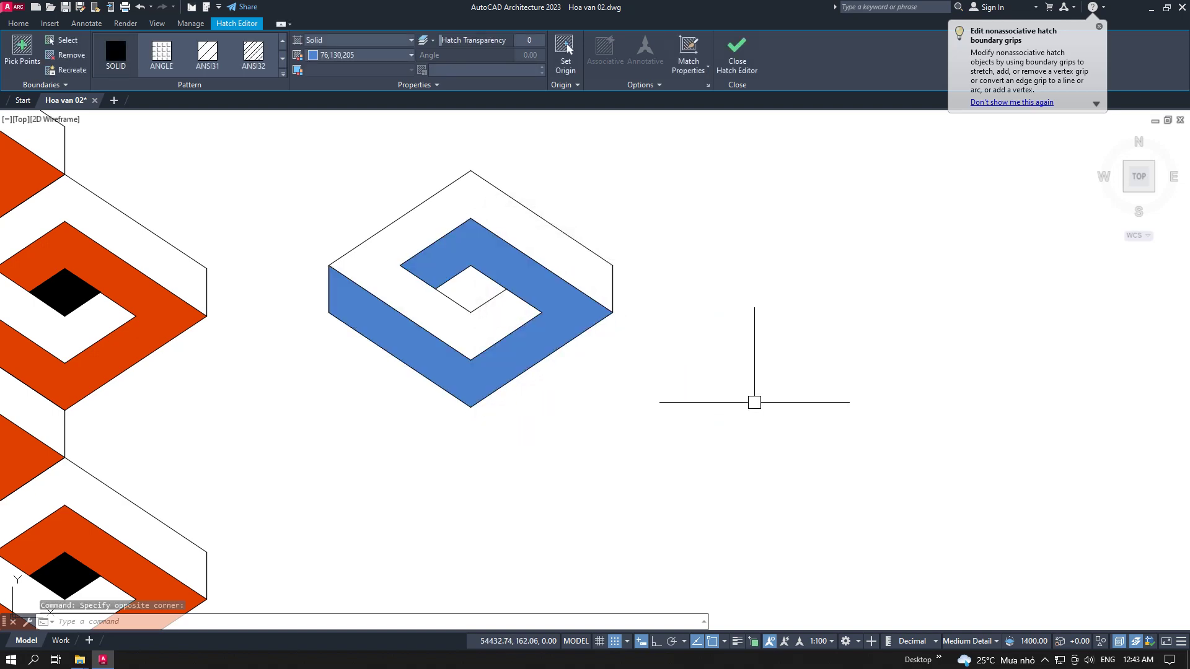
{"action": "key", "text": "Escape"}
{"action": "scroll", "coordinate": [750, 406], "scroll_direction": "down", "scroll_amount": 2}
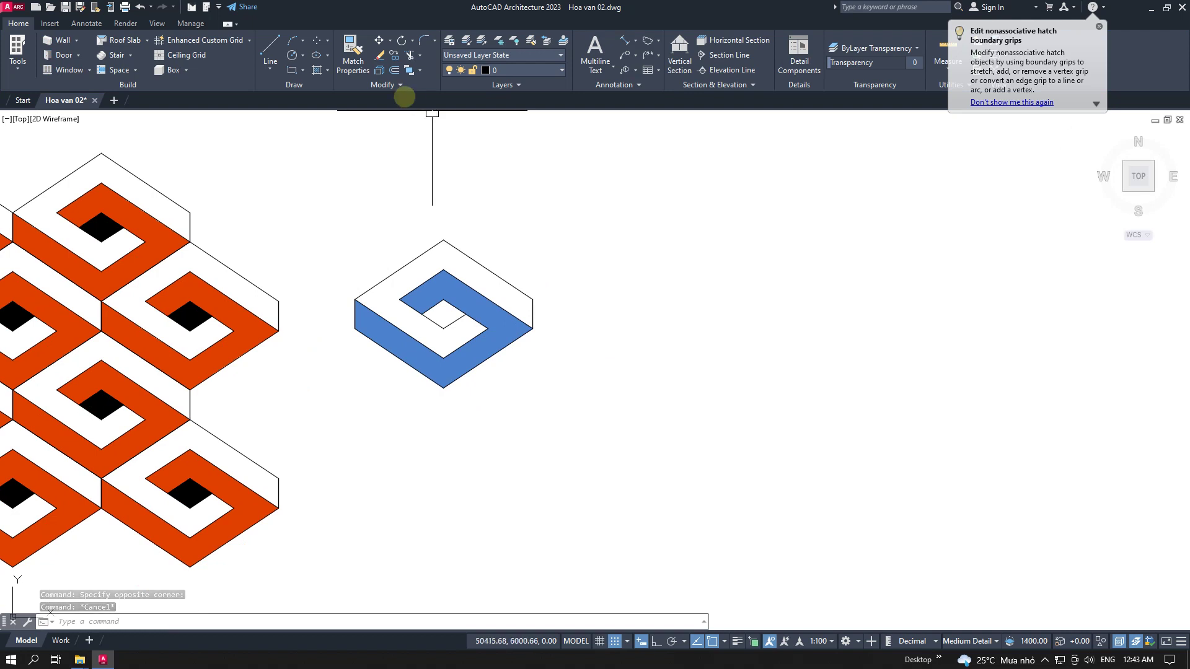
Stretch the window-selected blue tile further to the right
{"action": "left_click", "coordinate": [400, 84]}
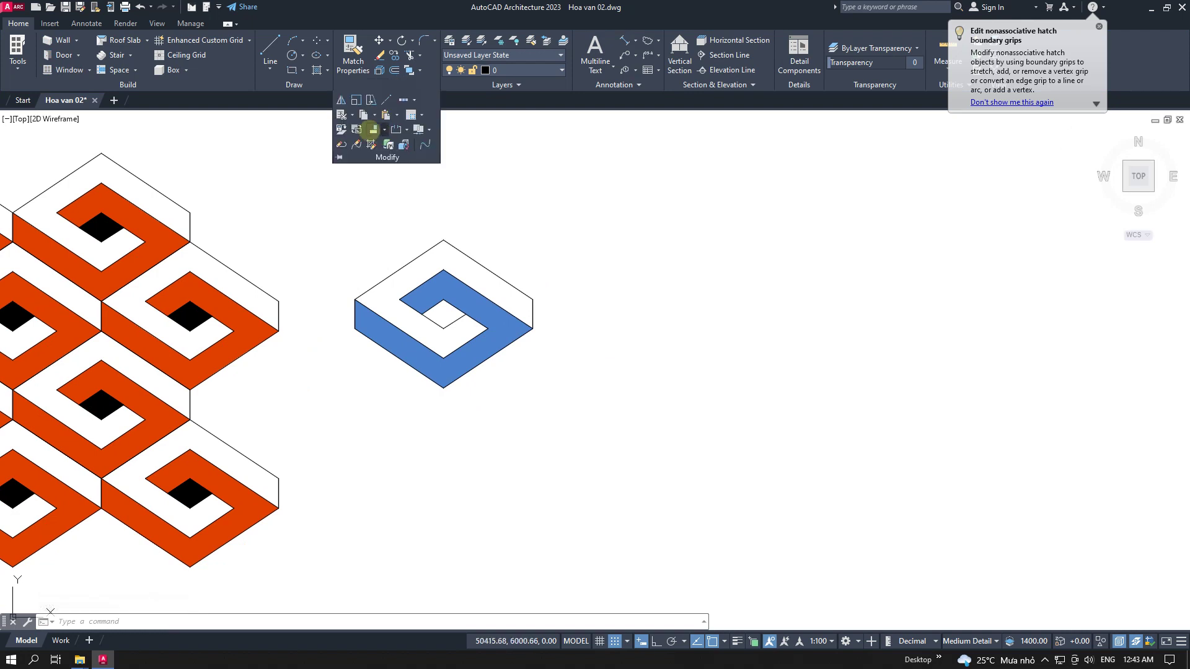
{"action": "left_click", "coordinate": [370, 99]}
{"action": "left_click", "coordinate": [311, 192]}
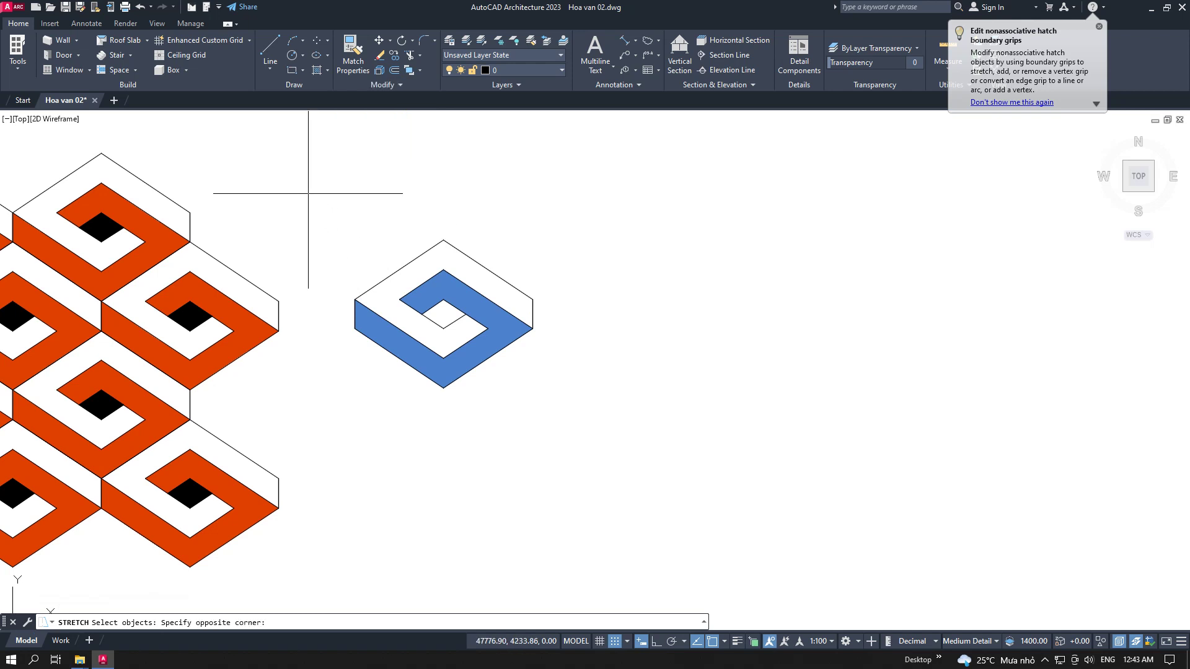
{"action": "left_click", "coordinate": [679, 415]}
{"action": "key", "text": "Return"}
{"action": "left_click", "coordinate": [420, 413]}
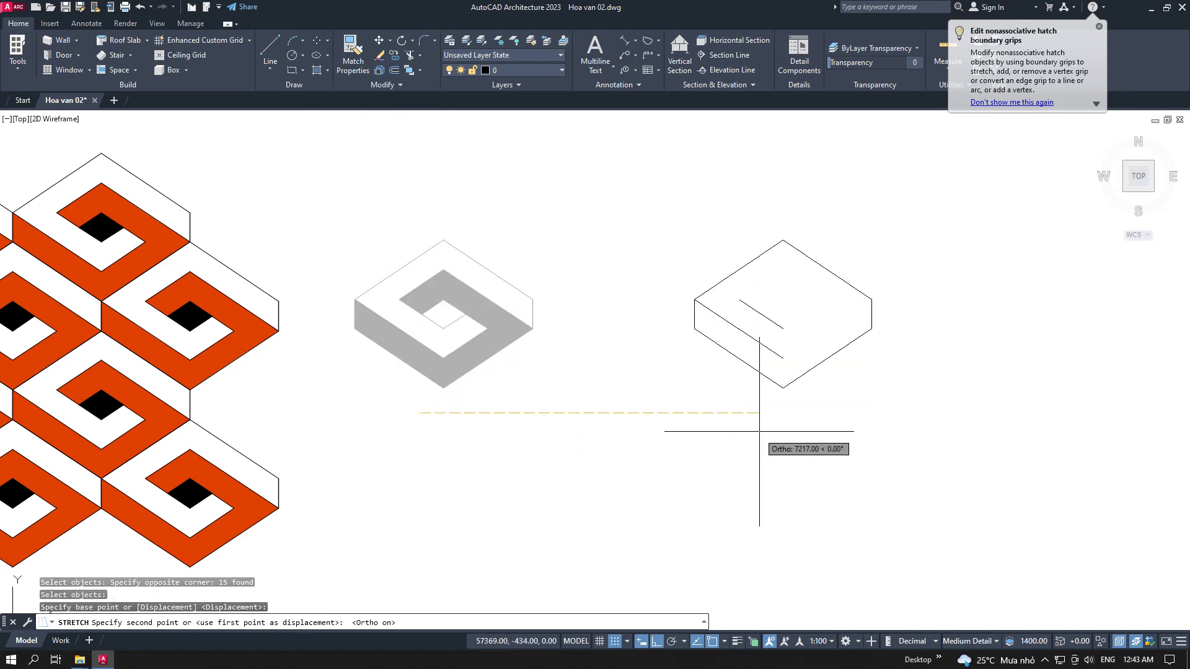
{"action": "left_click", "coordinate": [761, 437]}
{"action": "middle_click_drag", "start_coordinate": [983, 455], "coordinate": [778, 409]}
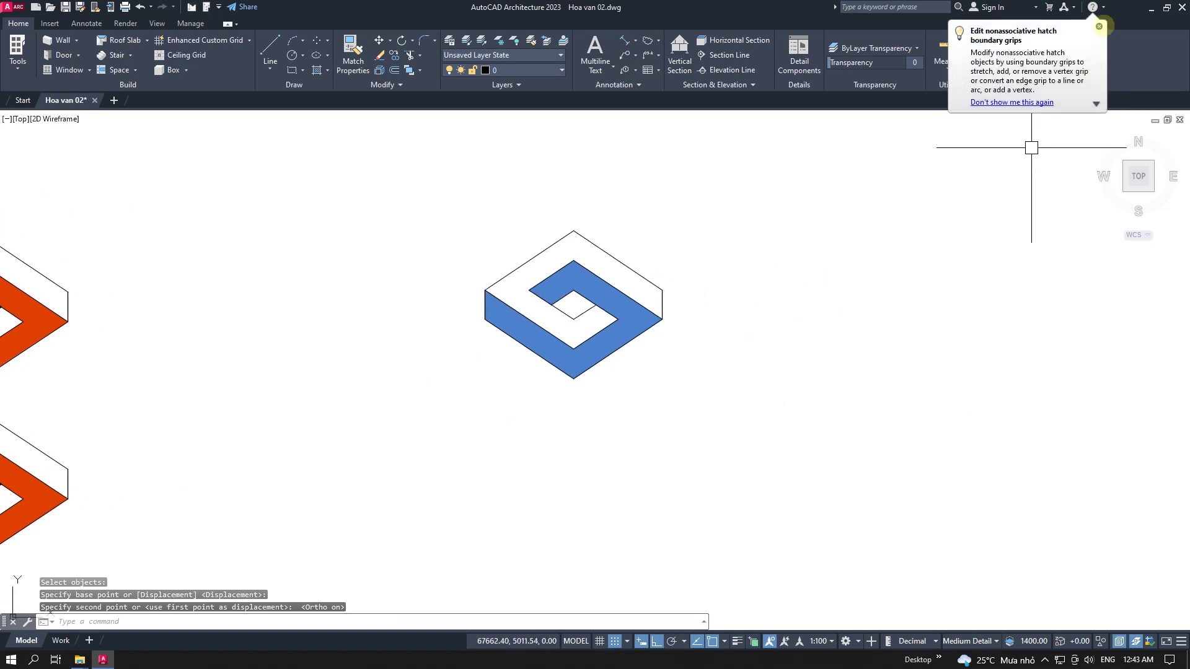
{"action": "scroll", "coordinate": [617, 258], "scroll_direction": "up", "scroll_amount": 3}
{"action": "scroll", "coordinate": [672, 239], "scroll_direction": "up", "scroll_amount": 2}
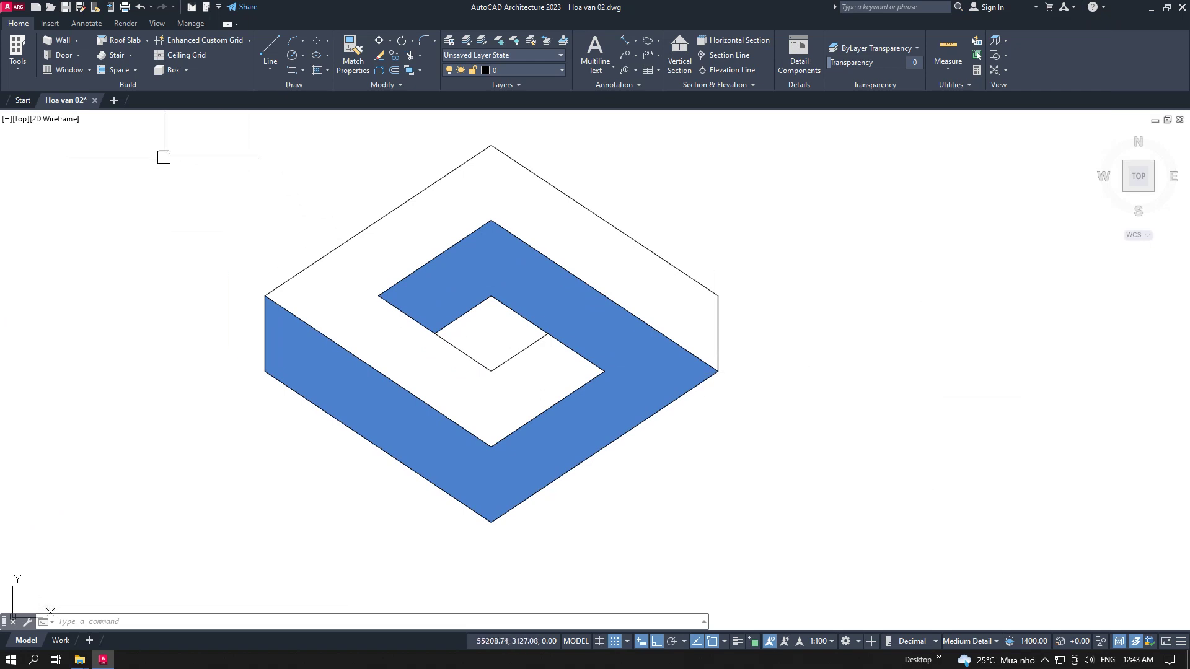
Window-select the entire spiral tile and bring up its right-click shortcut menu
{"action": "left_click", "coordinate": [167, 136]}
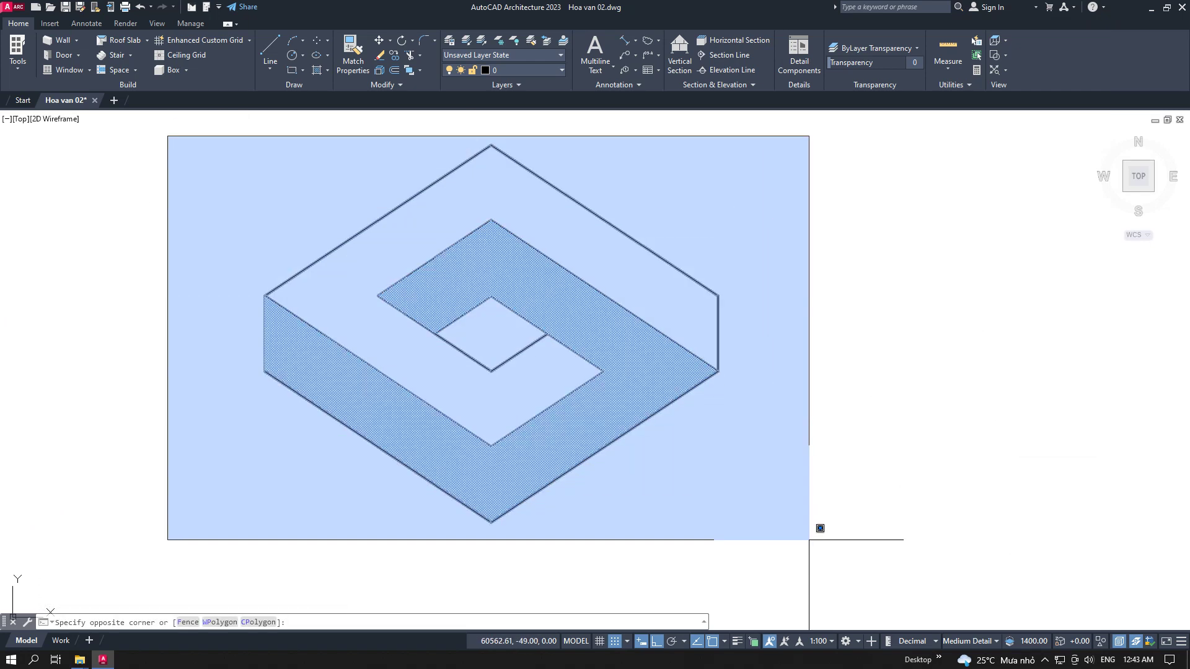
{"action": "left_click", "coordinate": [808, 540]}
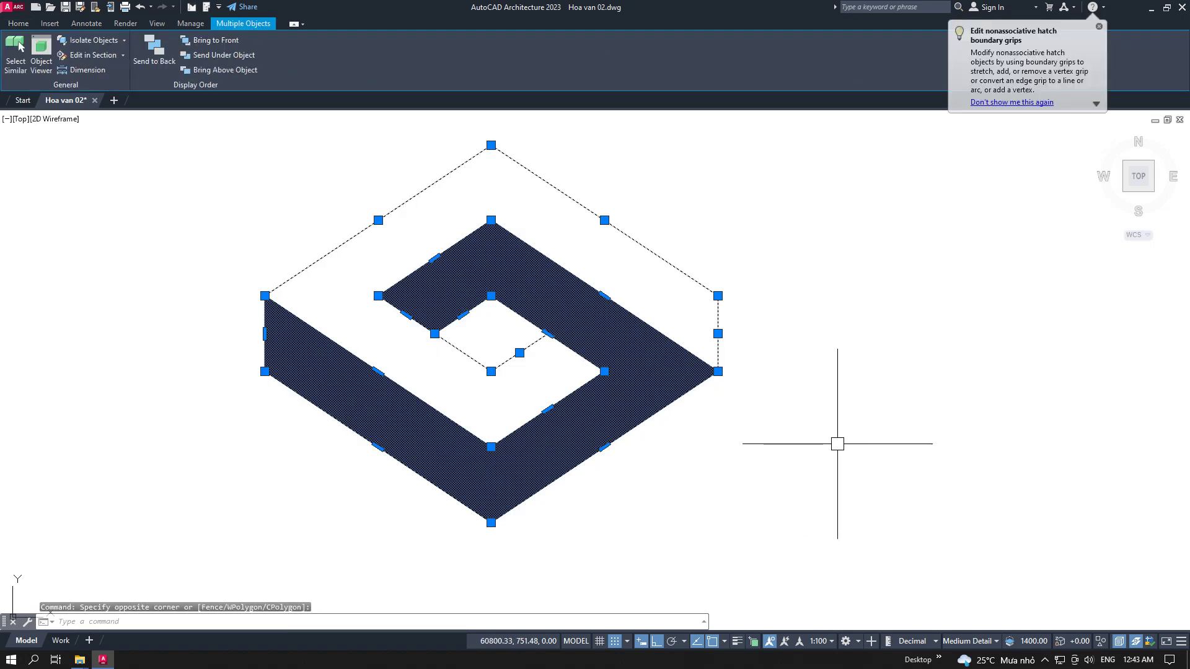
{"action": "right_click", "coordinate": [810, 268]}
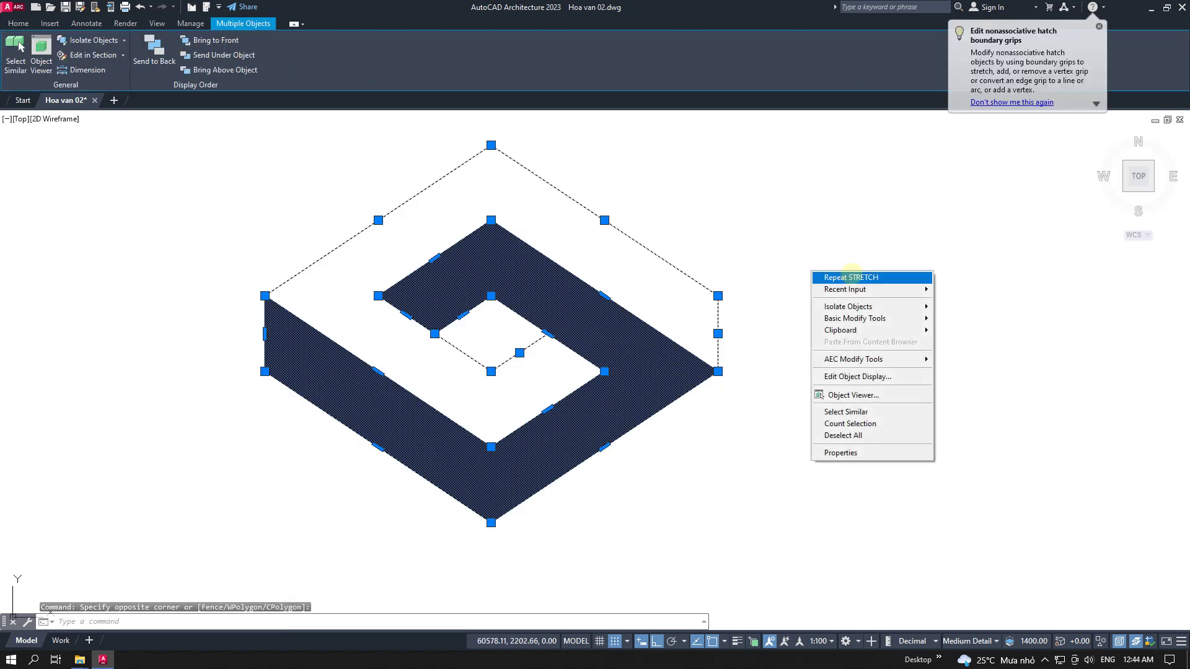
Open the spiral tile in the Object Viewer and orbit through back, left, front, bottom and top views
{"action": "left_click", "coordinate": [911, 395]}
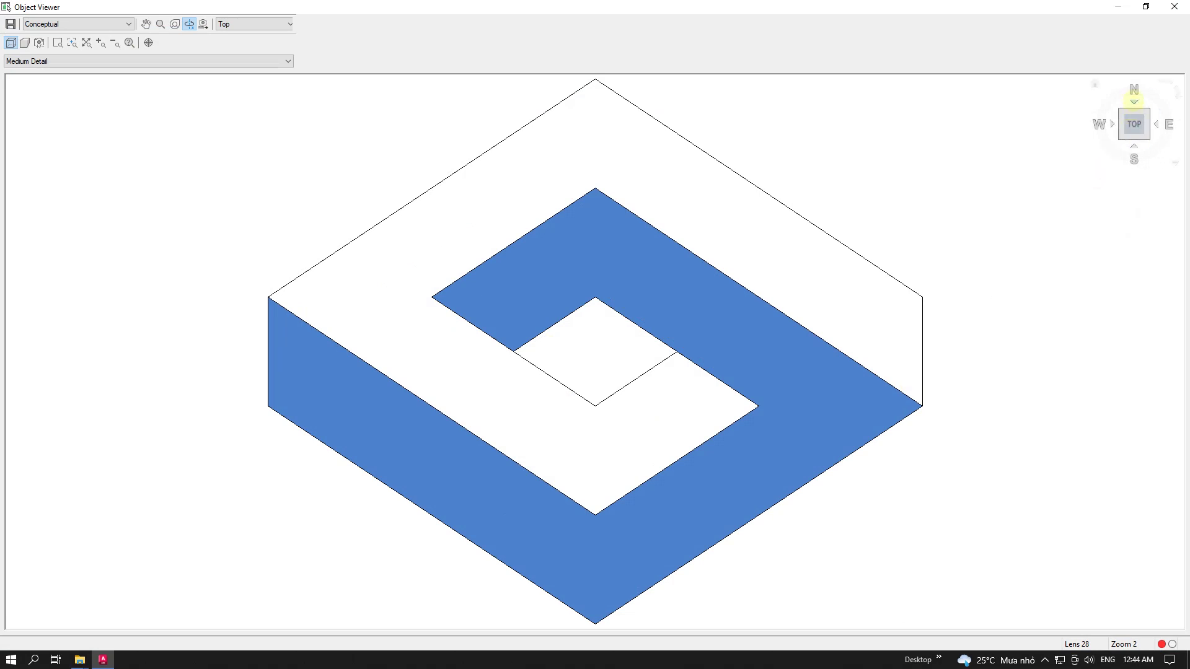
{"action": "left_click", "coordinate": [1133, 101]}
{"action": "left_click", "coordinate": [1156, 124]}
{"action": "left_click", "coordinate": [1156, 123]}
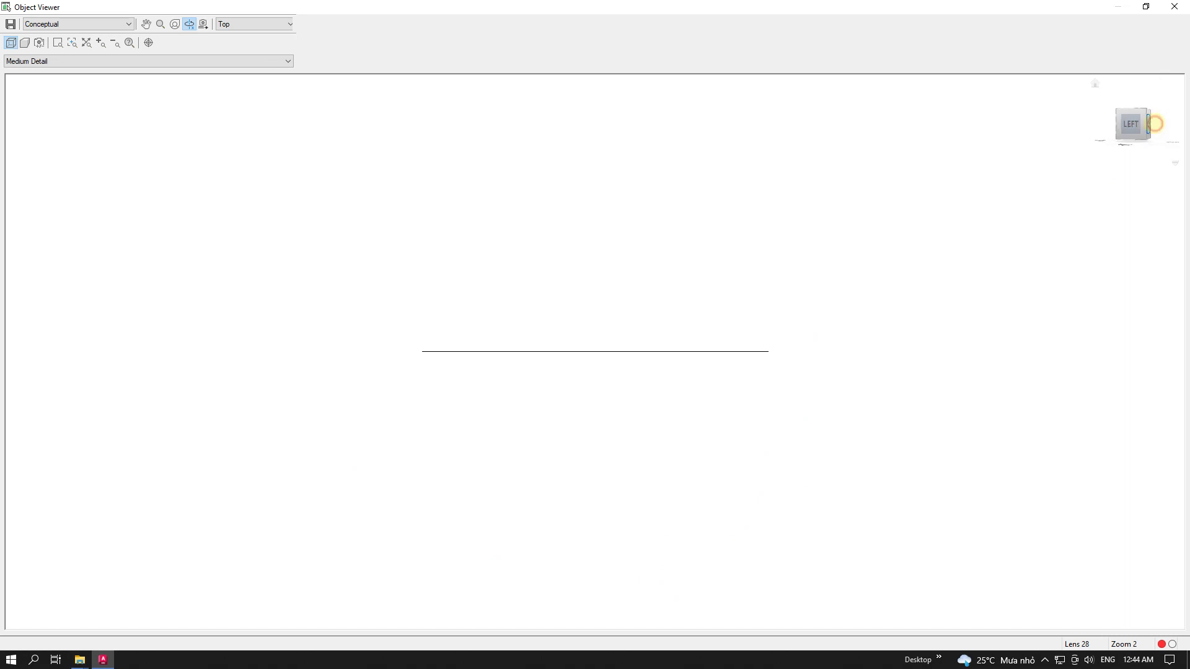
{"action": "left_click", "coordinate": [1134, 145]}
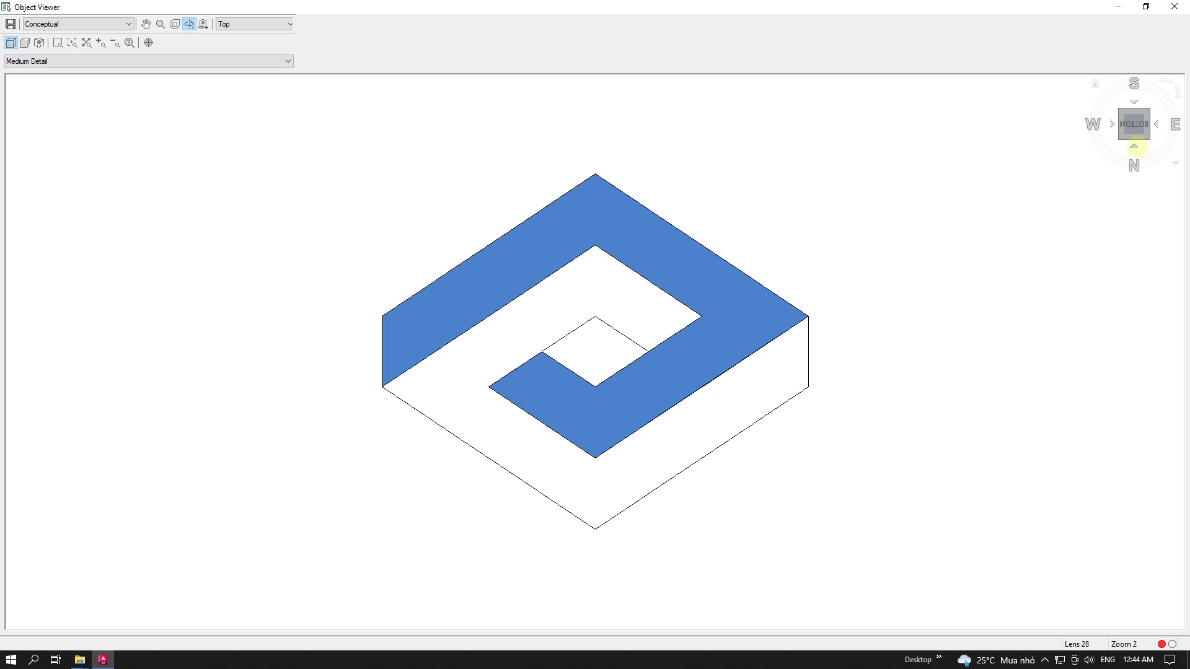
{"action": "left_click", "coordinate": [1134, 146]}
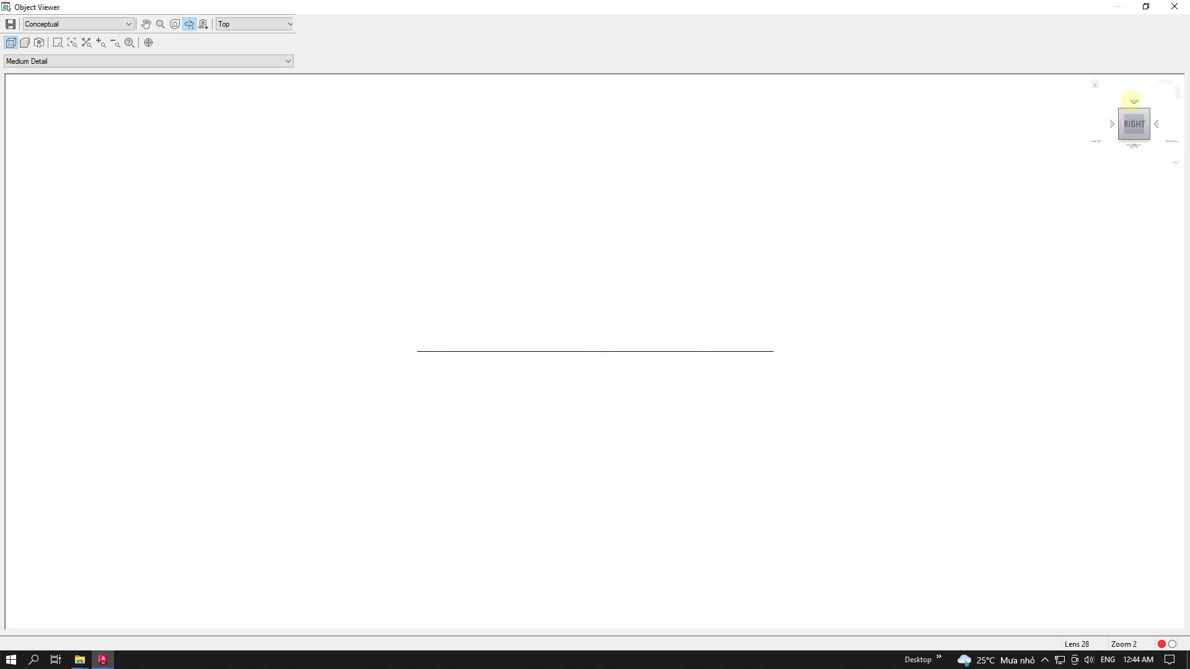
{"action": "left_click", "coordinate": [1134, 101]}
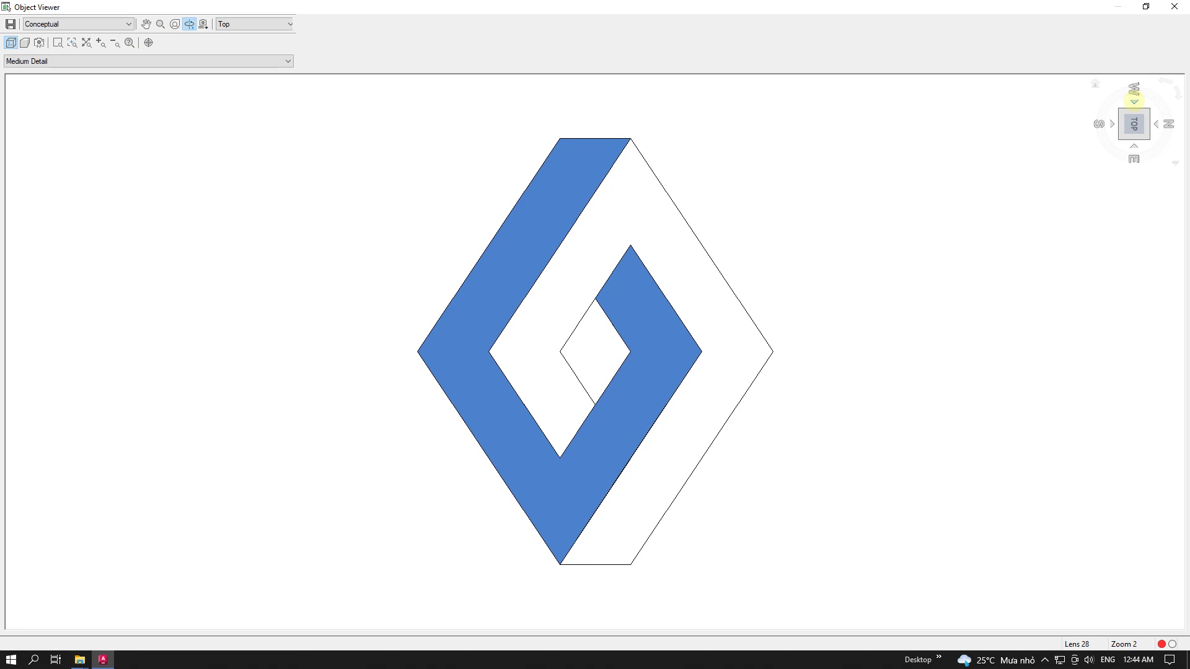
Rotate the tile between left and right side views, then flip the top-down view around
{"action": "left_click", "coordinate": [1134, 101]}
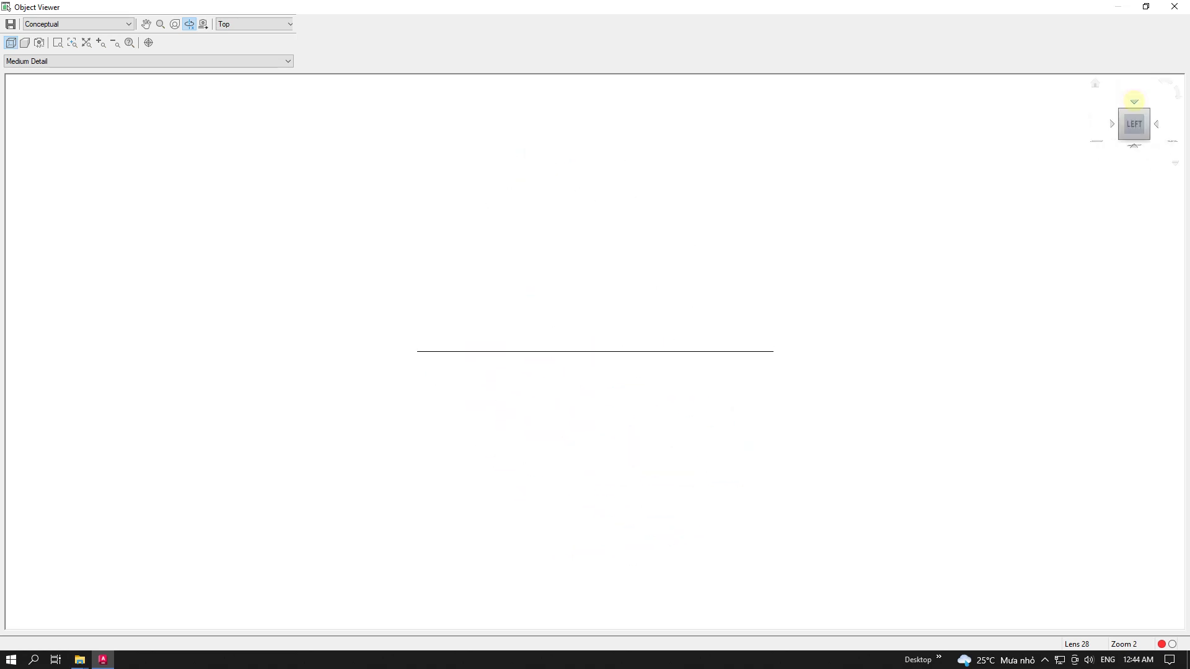
{"action": "left_click", "coordinate": [1134, 101]}
{"action": "left_click", "coordinate": [1134, 101]}
{"action": "left_click", "coordinate": [1134, 101]}
{"action": "left_click", "coordinate": [1134, 101]}
{"action": "left_click", "coordinate": [1134, 101]}
{"action": "left_click", "coordinate": [1134, 101]}
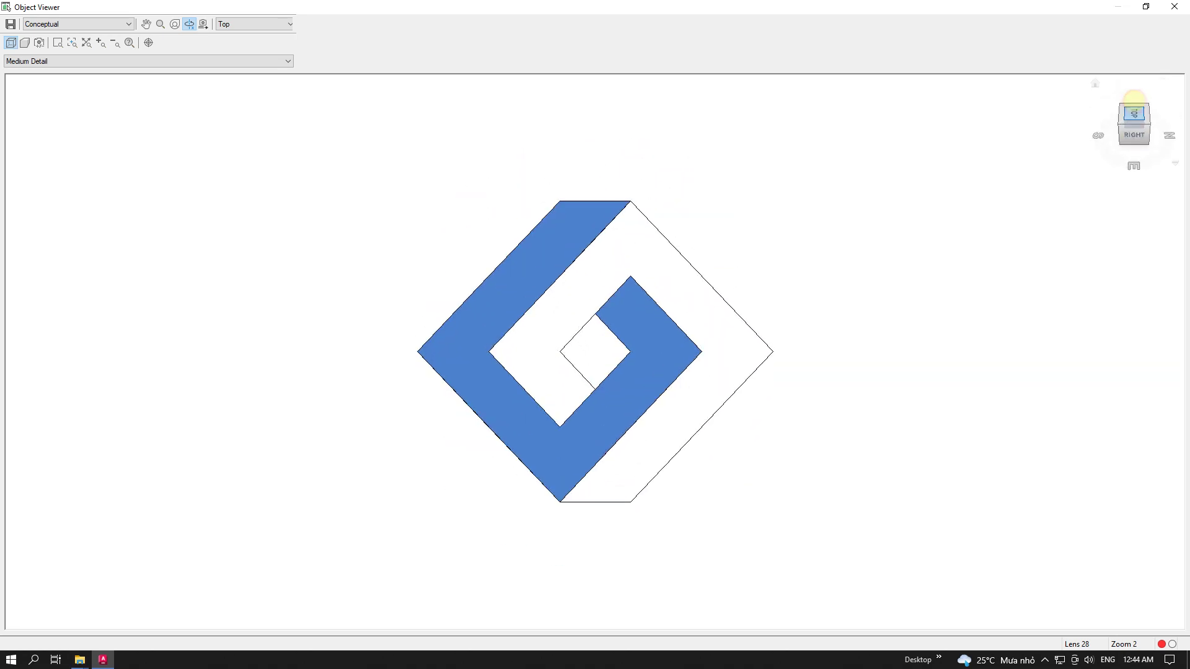
{"action": "left_click", "coordinate": [1134, 101]}
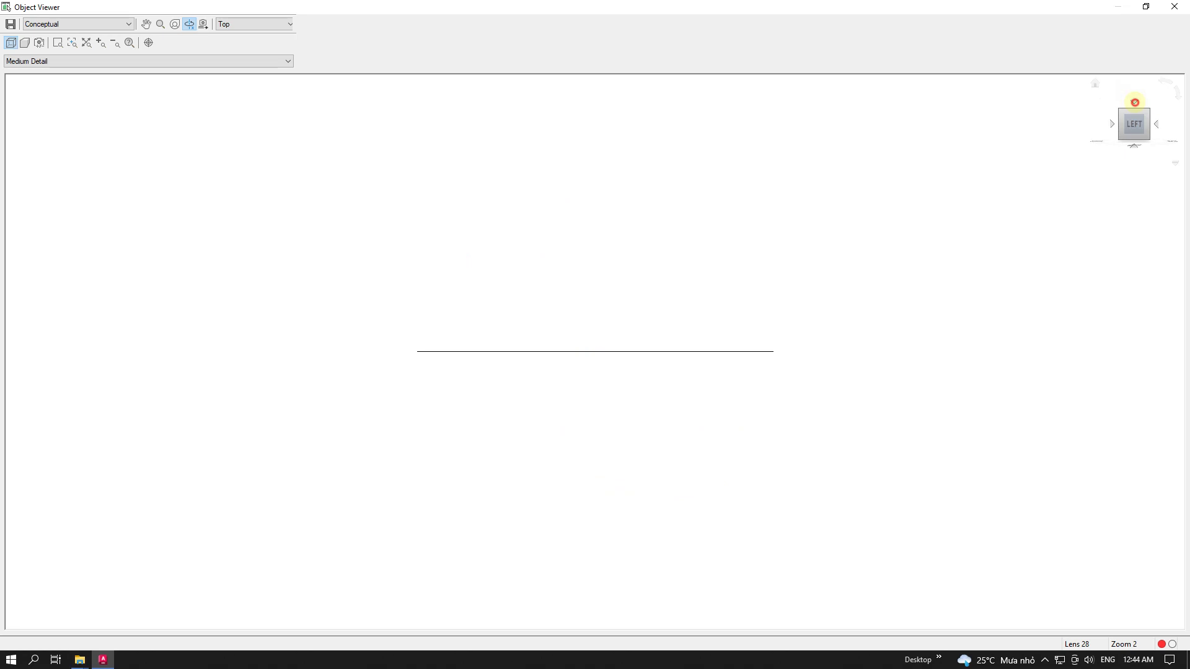
{"action": "left_click", "coordinate": [1134, 101]}
{"action": "left_click", "coordinate": [1134, 101]}
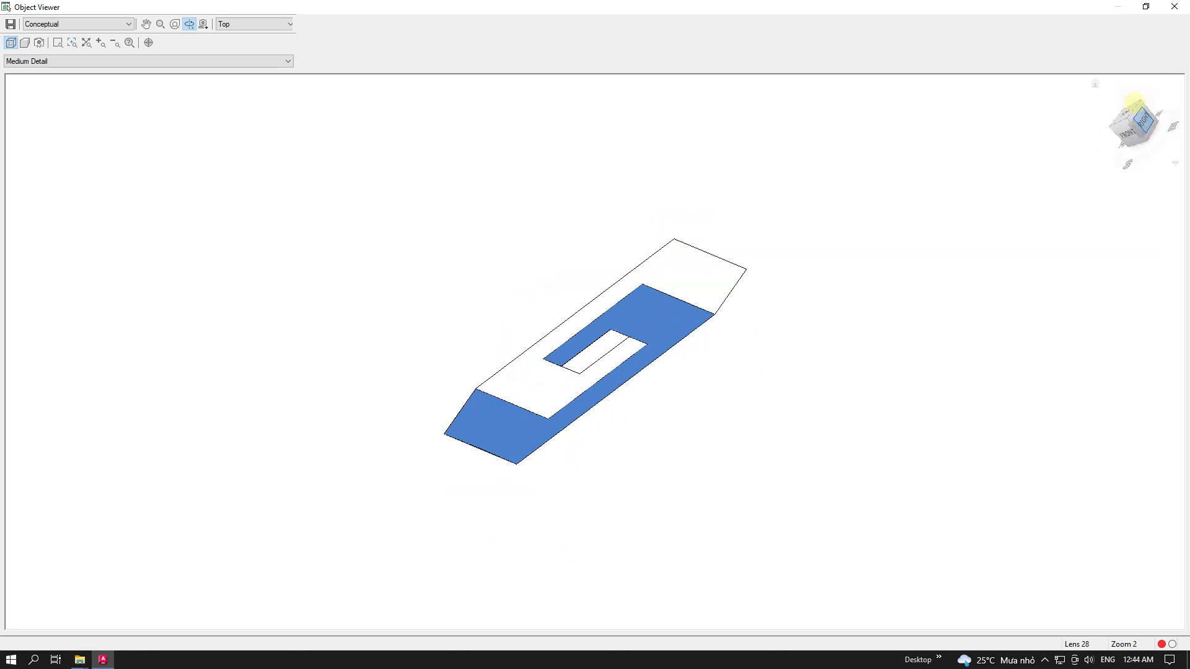
{"action": "left_click", "coordinate": [1134, 101]}
{"action": "left_click", "coordinate": [1134, 101]}
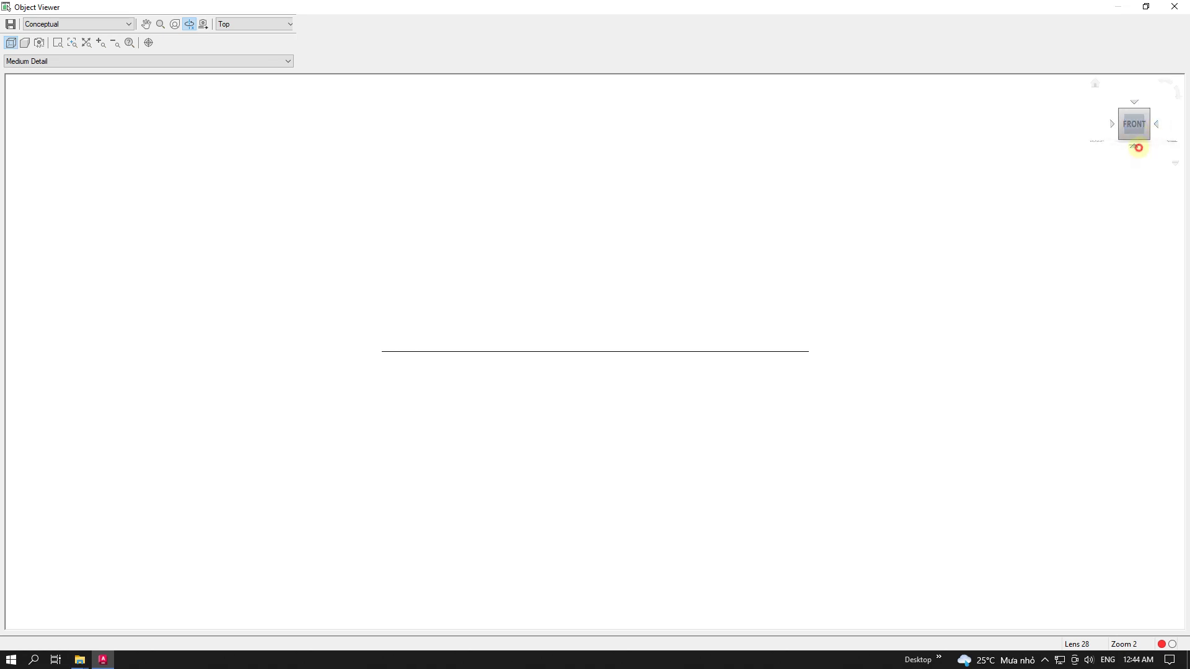
Inspect the tile from below and edge-on from the back, then close the Object Viewer
{"action": "left_click", "coordinate": [1135, 146]}
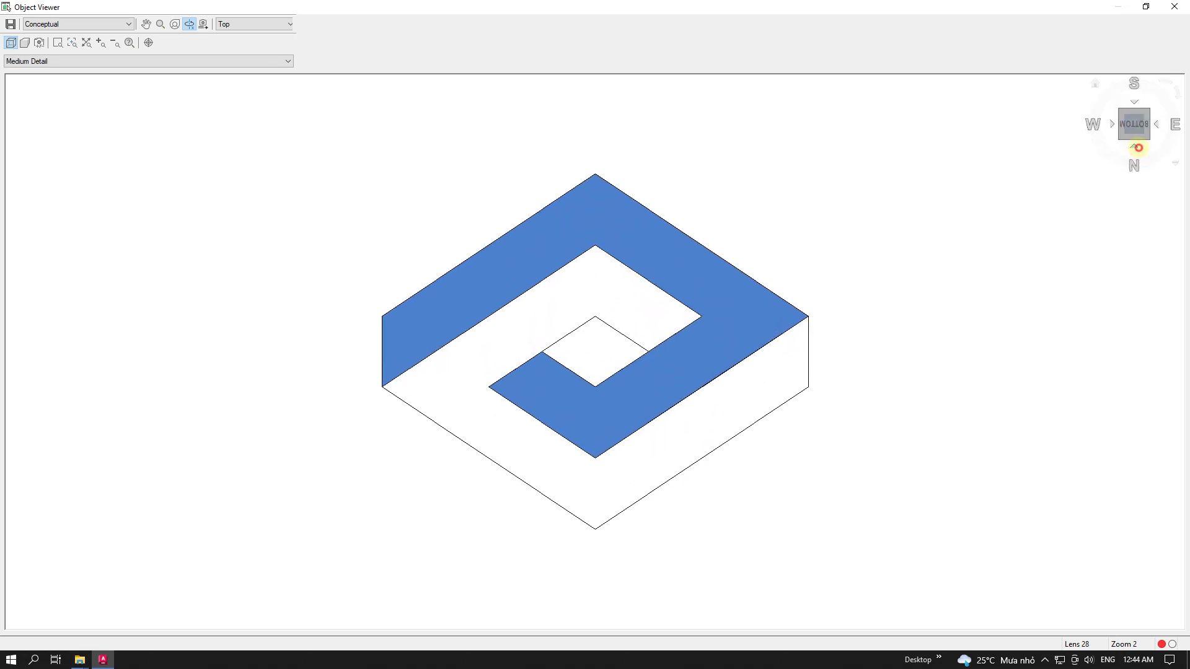
{"action": "left_click", "coordinate": [1138, 147]}
{"action": "left_click", "coordinate": [1138, 148]}
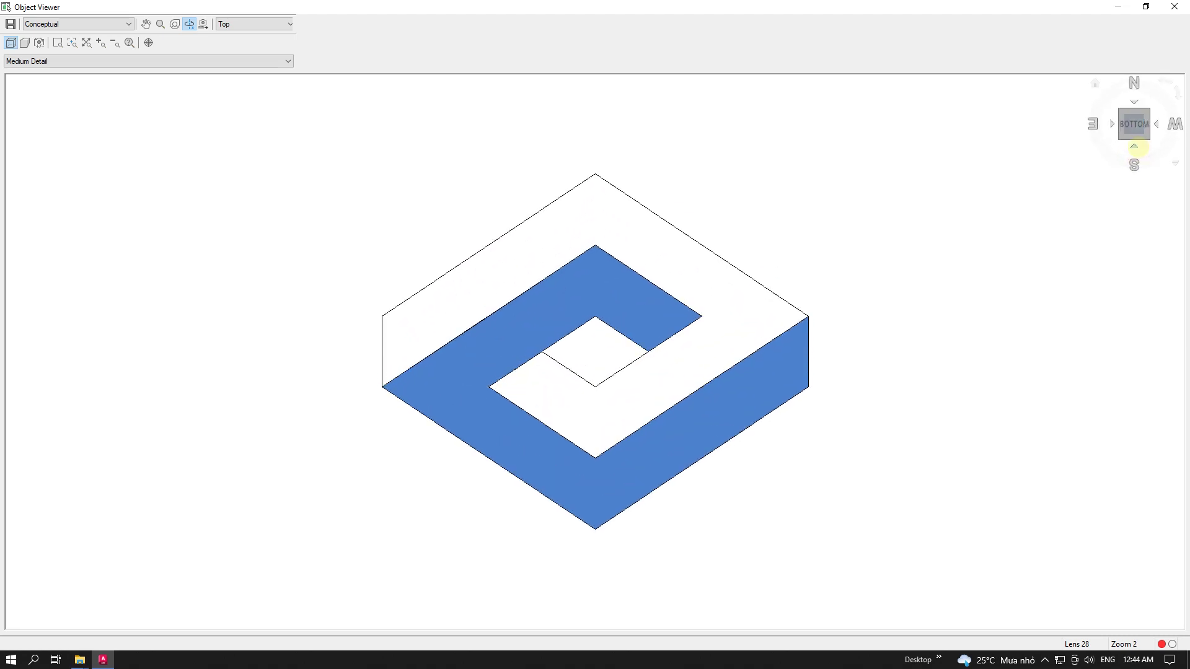
{"action": "left_click", "coordinate": [1139, 148]}
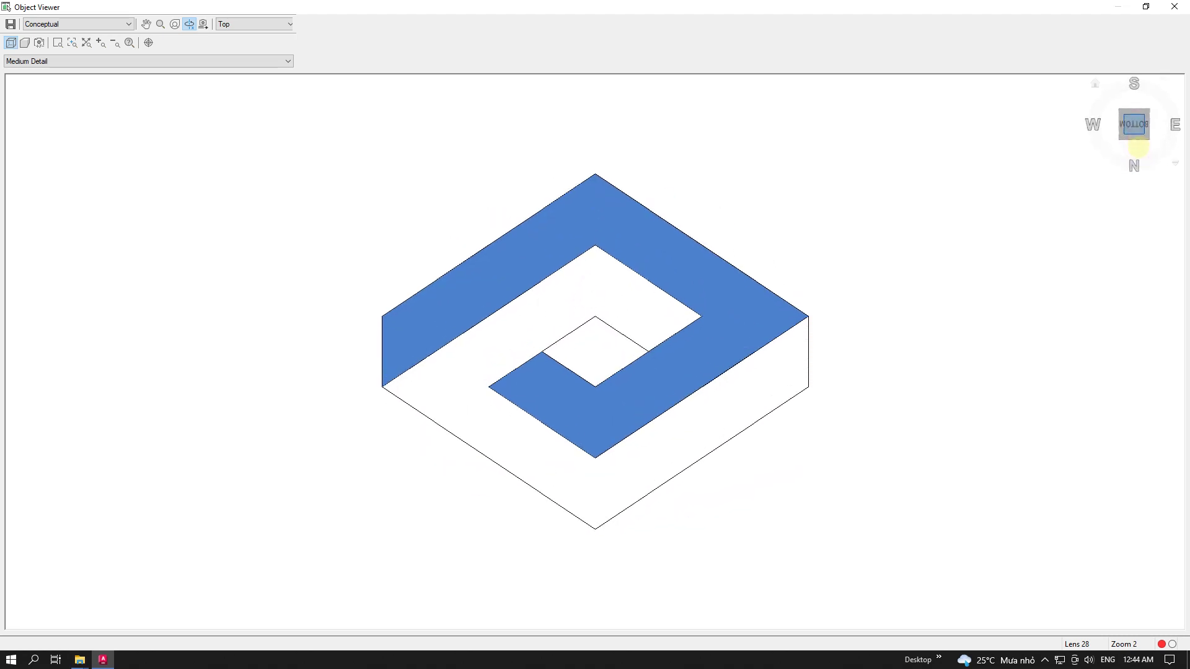
{"action": "left_click", "coordinate": [1139, 147]}
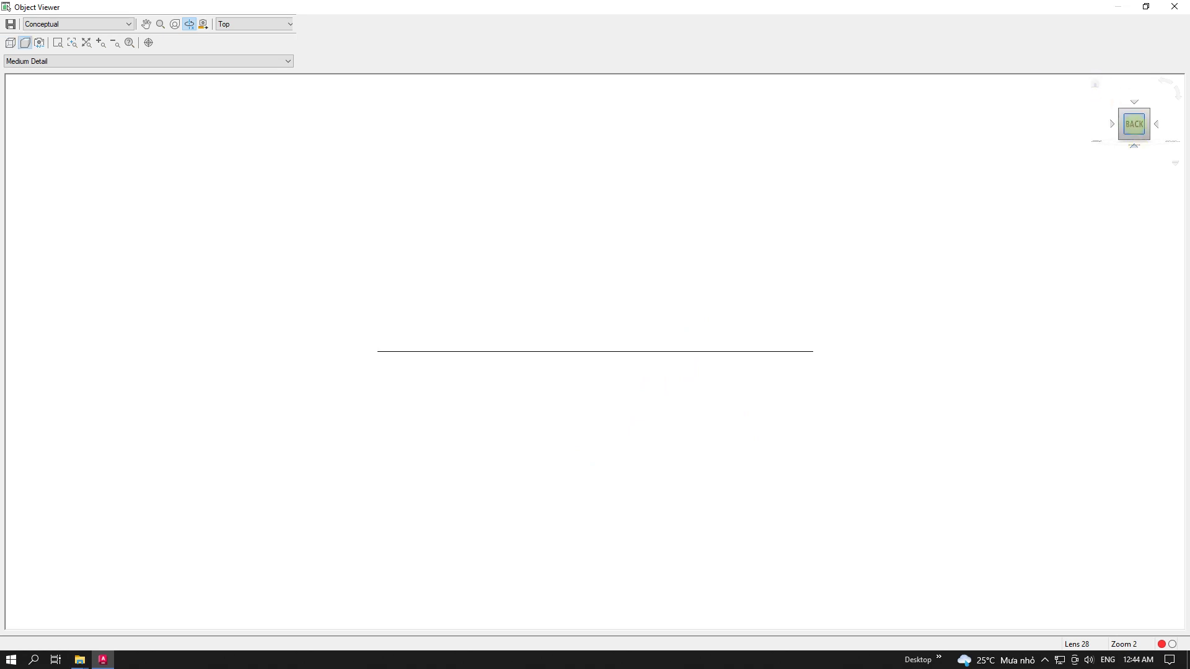
{"action": "right_click", "coordinate": [1046, 132]}
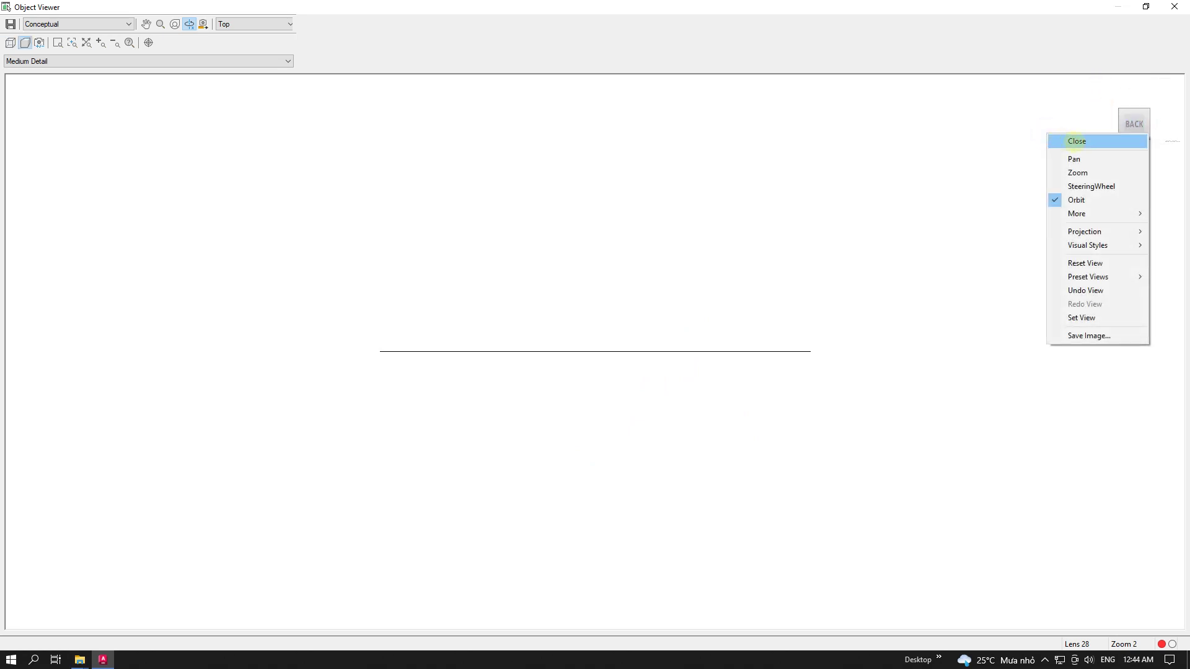
{"action": "key", "text": "Escape"}
{"action": "key", "text": "Escape"}
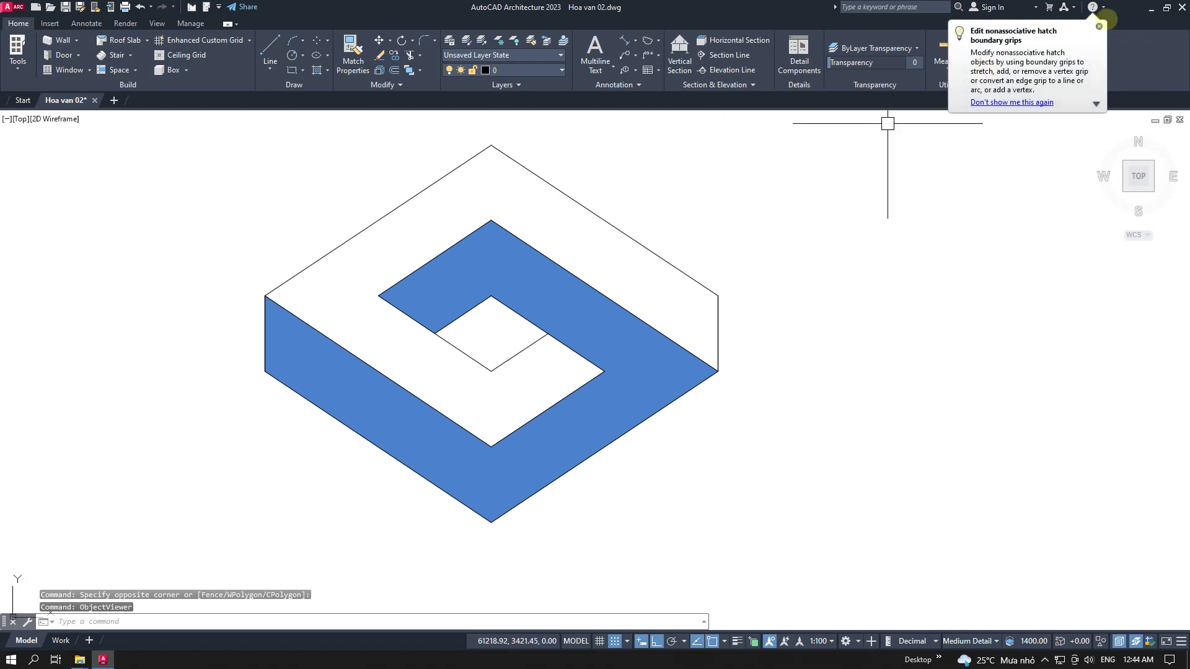
Pan to make room, start COPY and window-select the tile's 15 objects
{"action": "scroll", "coordinate": [893, 260], "scroll_direction": "down", "scroll_amount": 2}
{"action": "mouse_move", "coordinate": [892, 260]}
{"action": "middle_mouse_down"}
{"action": "mouse_move", "coordinate": [608, 327]}
{"action": "mouse_move", "coordinate": [585, 266]}
{"action": "middle_mouse_up"}
{"action": "scroll", "coordinate": [605, 302], "scroll_direction": "down", "scroll_amount": 2}
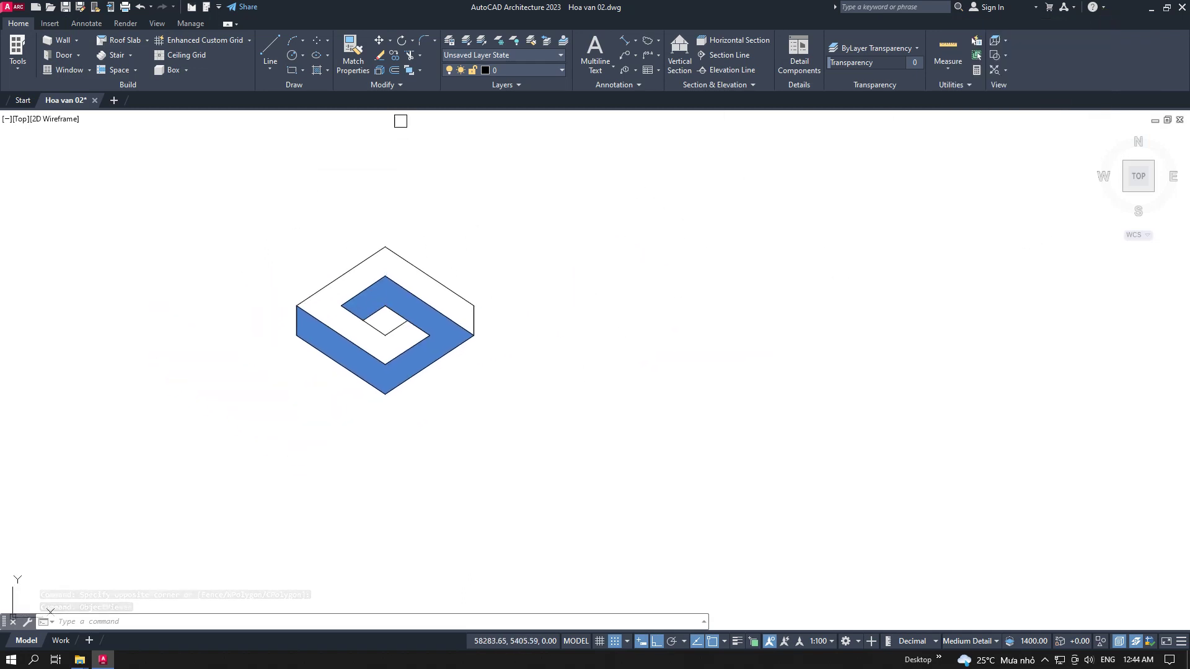
{"action": "left_click", "coordinate": [394, 55]}
{"action": "left_click", "coordinate": [249, 189]}
{"action": "left_click", "coordinate": [551, 384]}
{"action": "key", "text": "Return"}
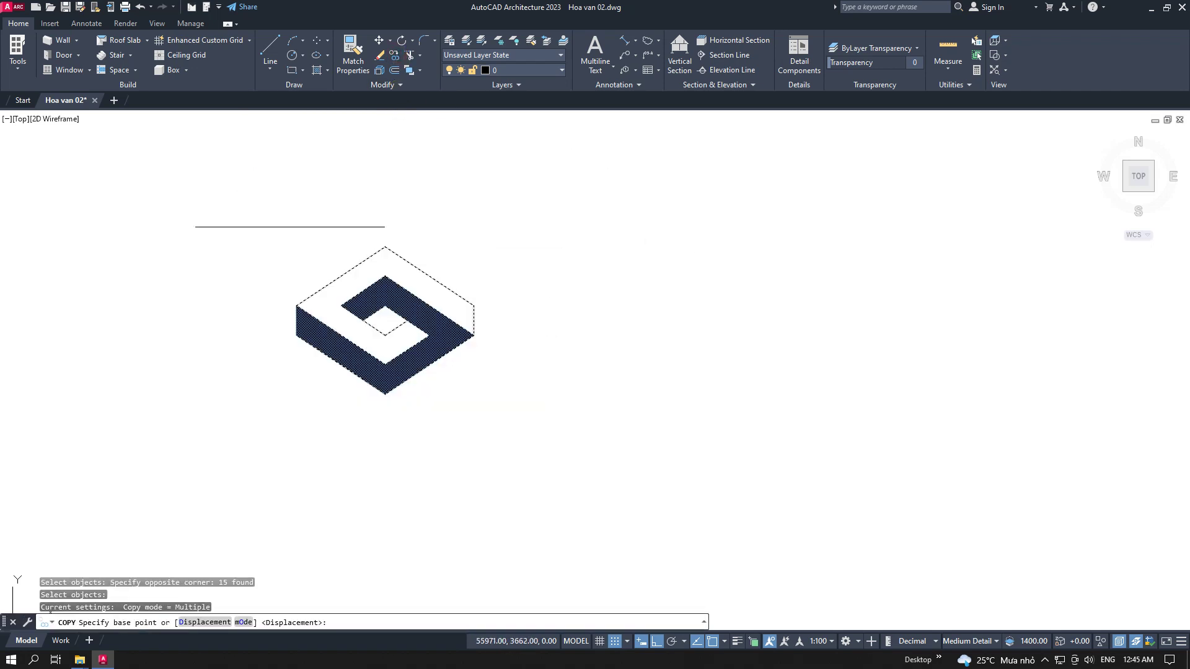
Place copies edge to edge until the row holds six touching spiral tiles
{"action": "left_click", "coordinate": [296, 320]}
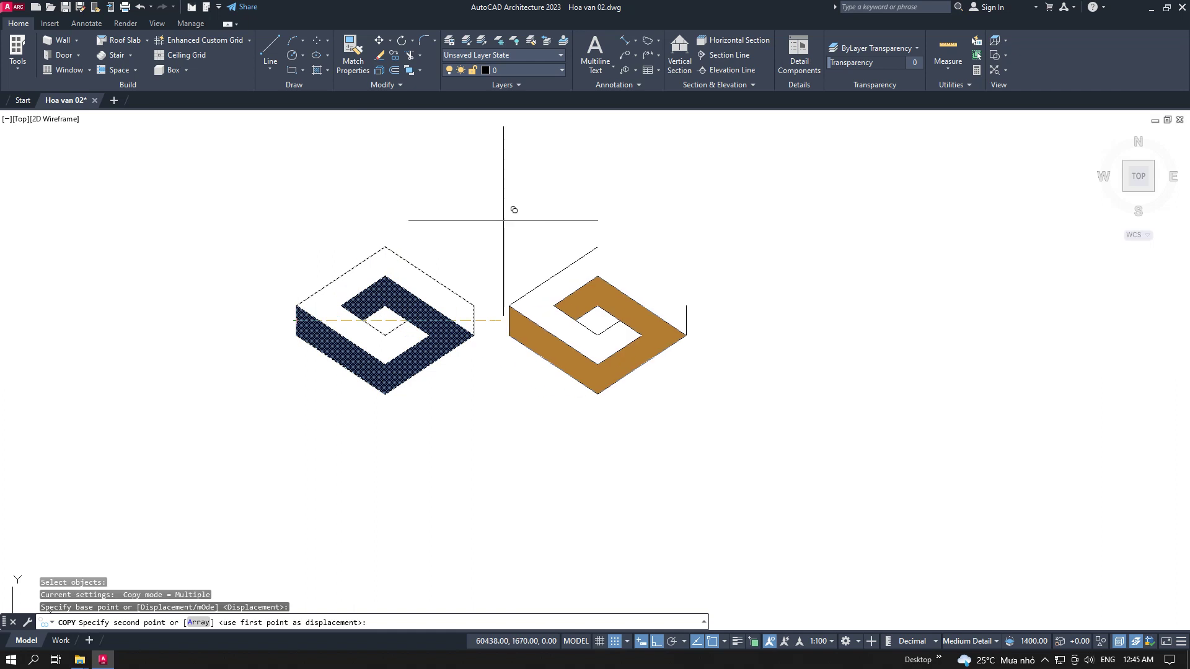
{"action": "left_click", "coordinate": [474, 321]}
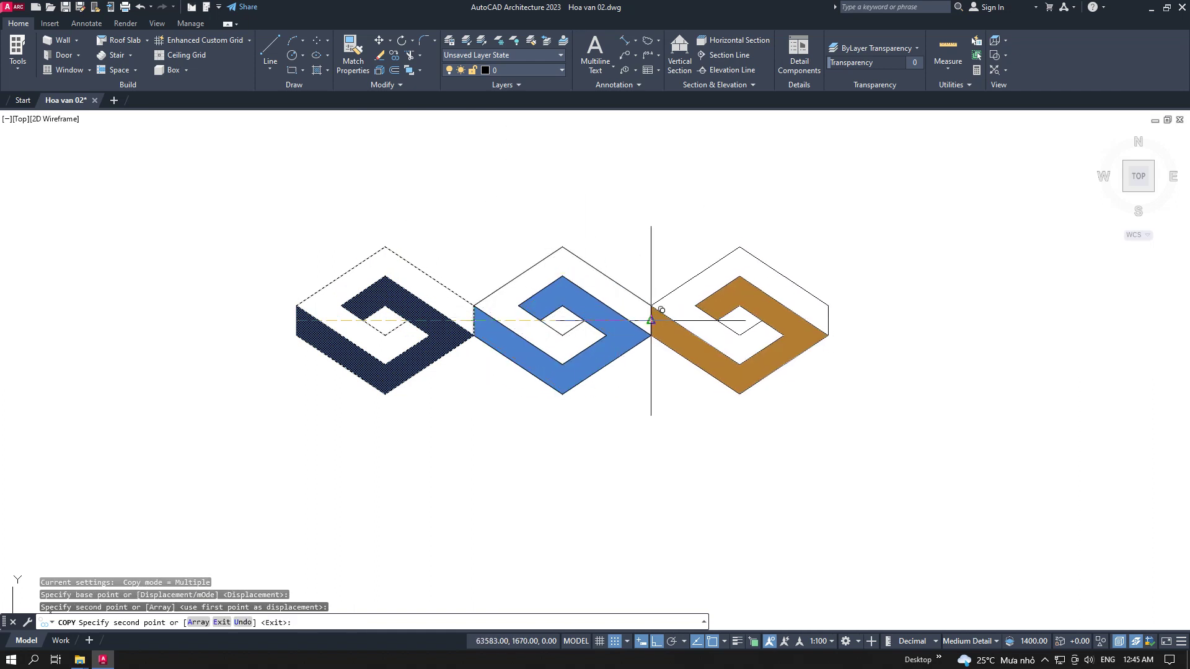
{"action": "left_click", "coordinate": [652, 308]}
{"action": "left_click", "coordinate": [829, 321]}
{"action": "scroll", "coordinate": [829, 321], "scroll_direction": "down", "scroll_amount": 2}
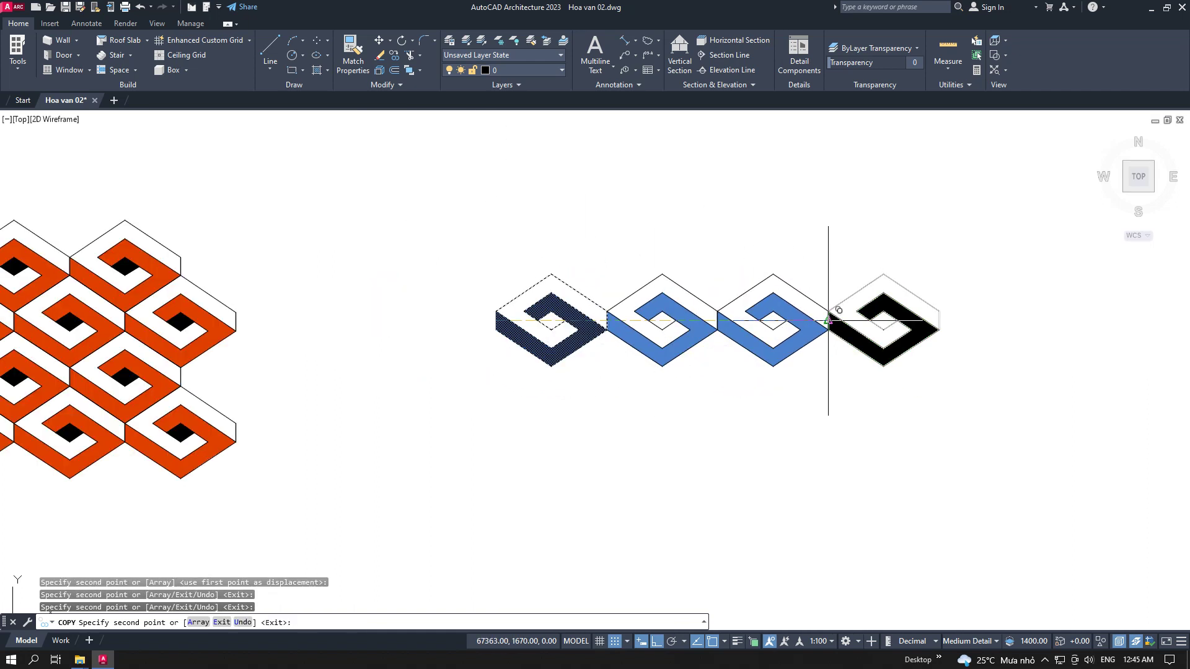
{"action": "left_click", "coordinate": [830, 319]}
{"action": "scroll", "coordinate": [682, 297], "scroll_direction": "up", "scroll_amount": 2}
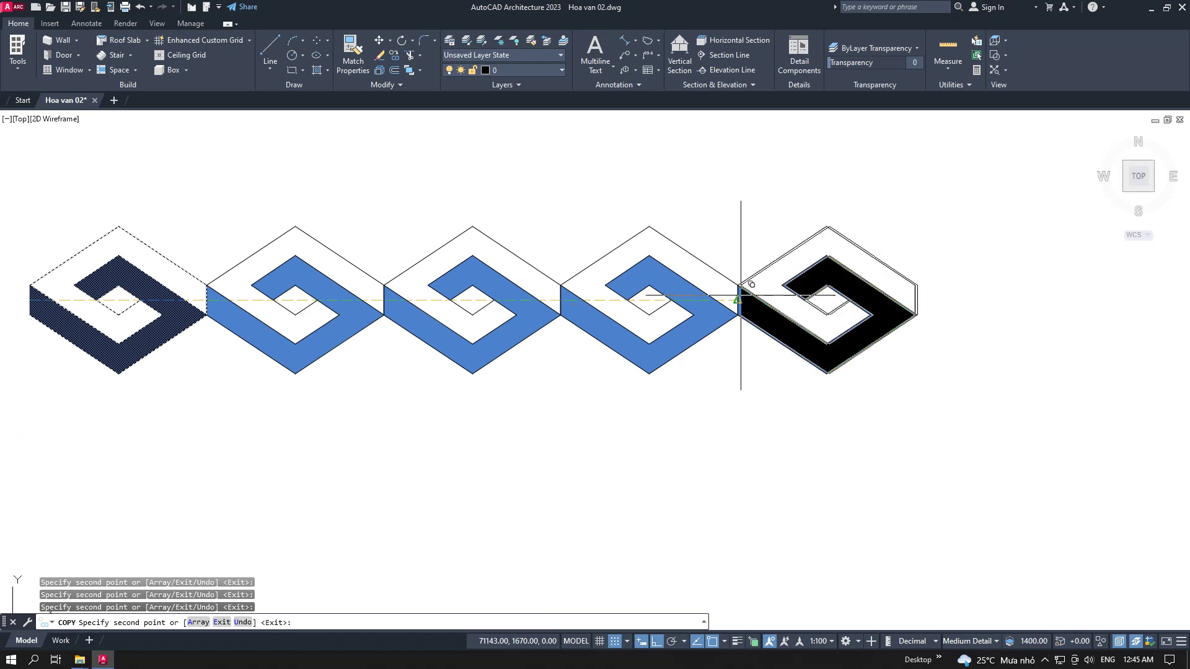
{"action": "scroll", "coordinate": [743, 296], "scroll_direction": "down", "scroll_amount": 2}
{"action": "left_click", "coordinate": [740, 298]}
{"action": "left_click", "coordinate": [849, 297]}
{"action": "right_click", "coordinate": [850, 297]}
{"action": "left_click", "coordinate": [864, 302]}
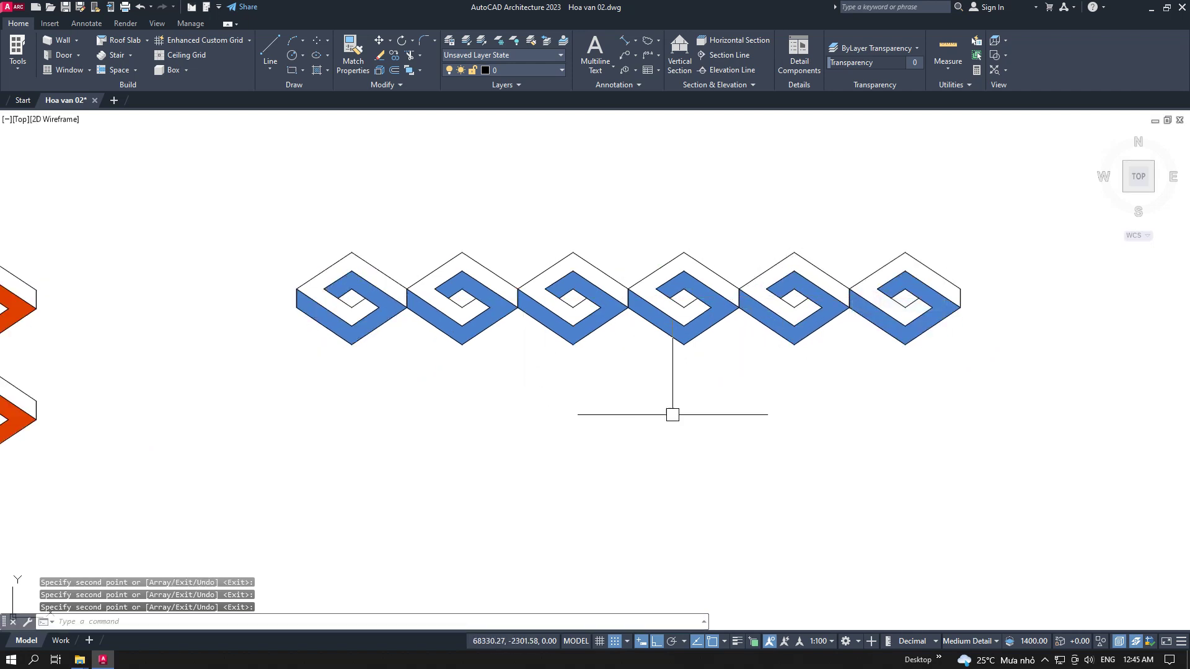
Copy the six-tile row once, offset below-left, to form a staggered second row
{"action": "middle_click_drag", "start_coordinate": [672, 414], "coordinate": [691, 343]}
{"action": "key", "text": "space"}
{"action": "left_click", "coordinate": [221, 130]}
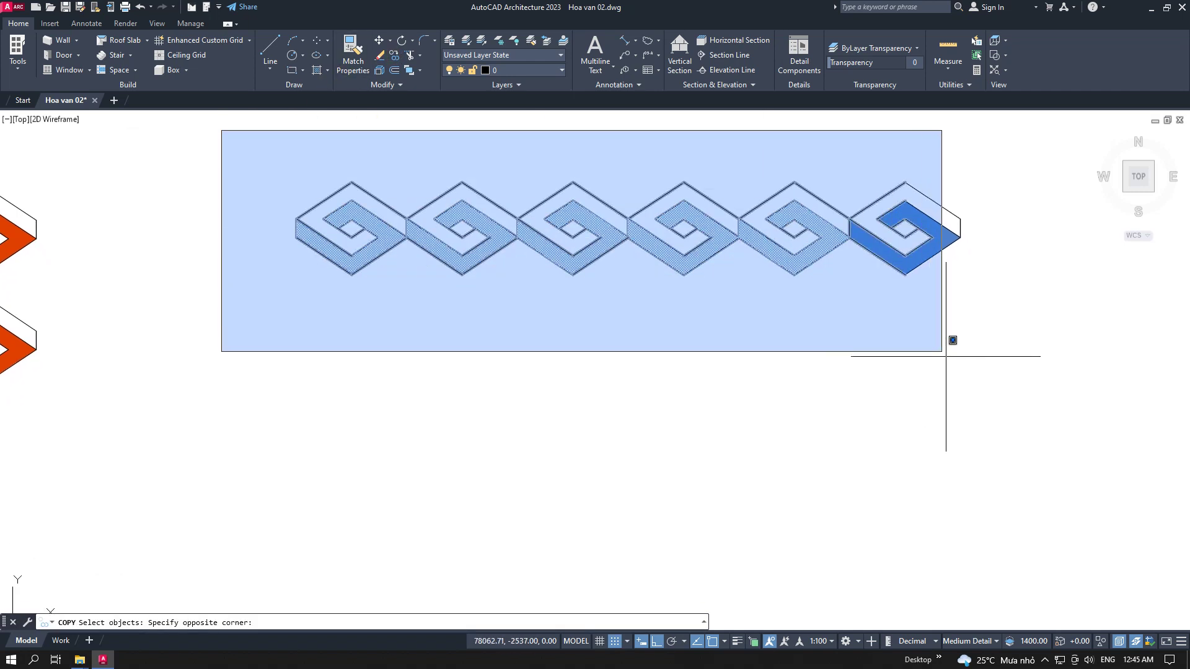
{"action": "left_click", "coordinate": [995, 359]}
{"action": "key", "text": "space"}
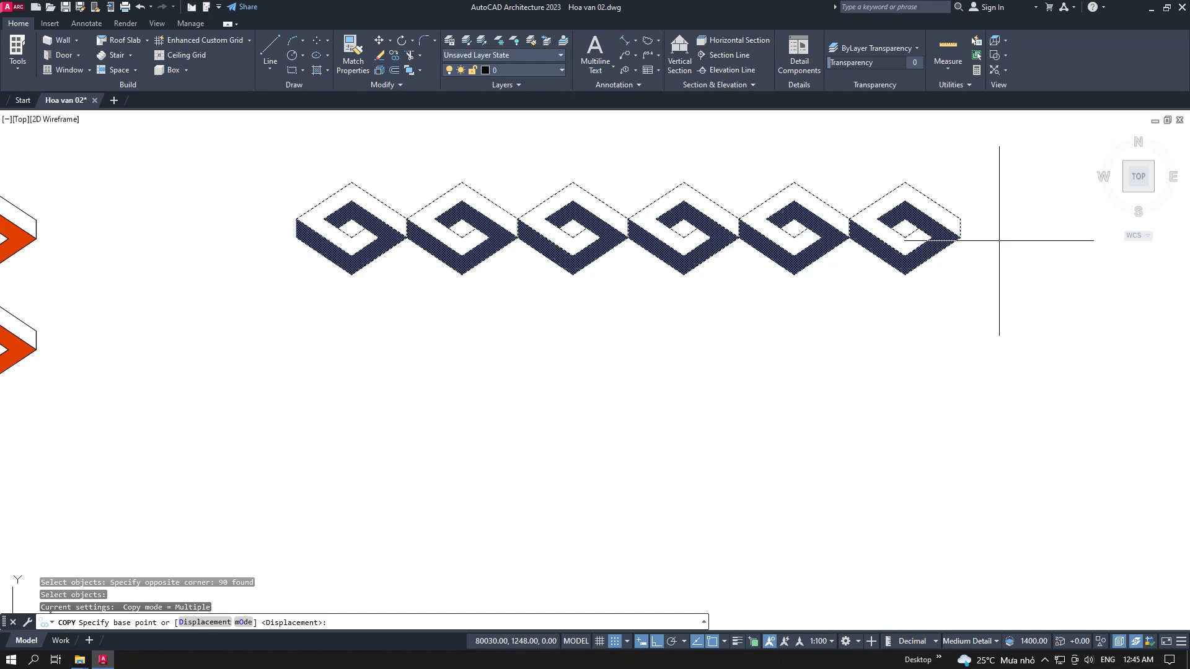
{"action": "left_click", "coordinate": [905, 183]}
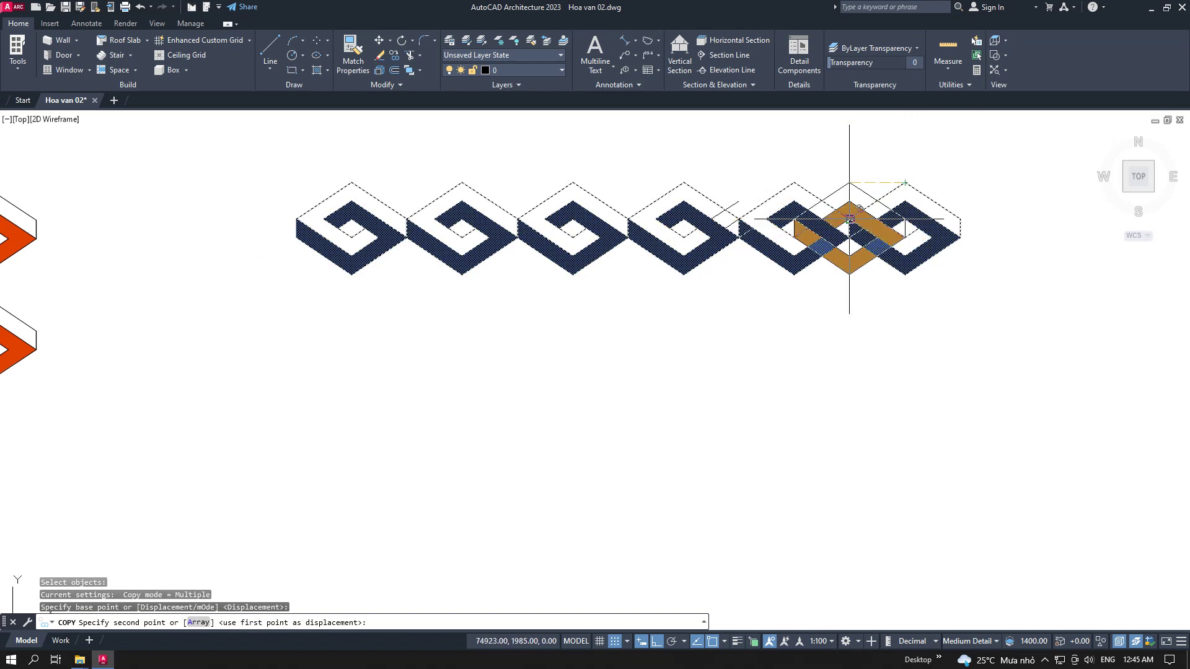
{"action": "left_click", "coordinate": [850, 238]}
{"action": "right_click", "coordinate": [1038, 296]}
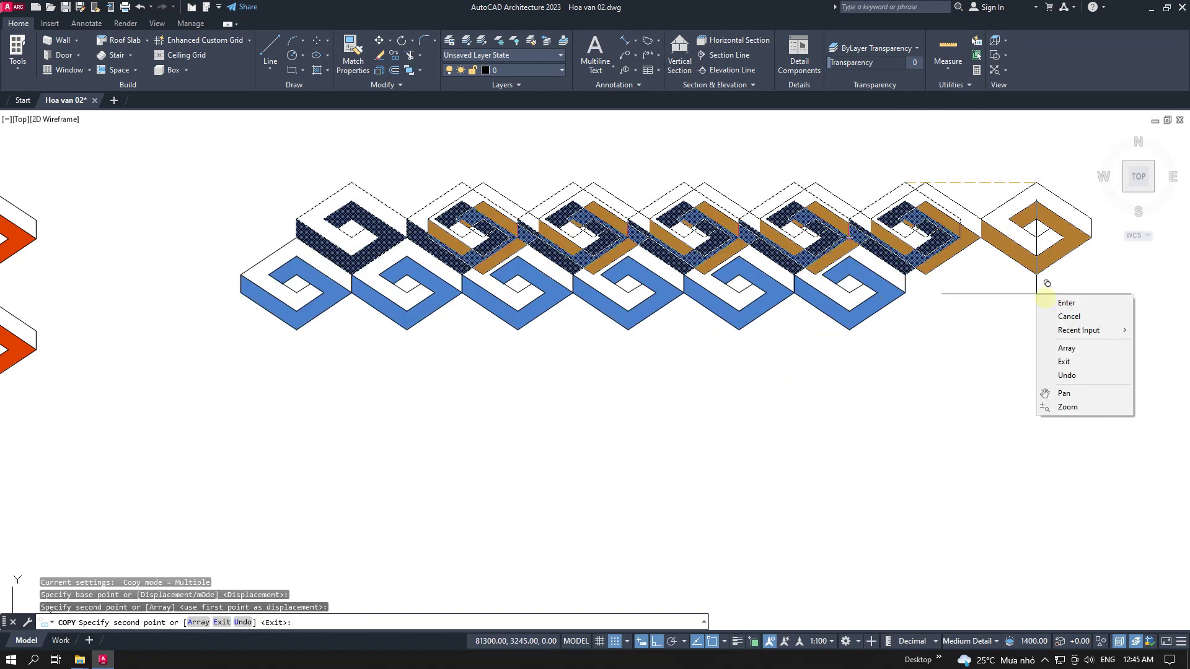
{"action": "left_click", "coordinate": [1054, 301]}
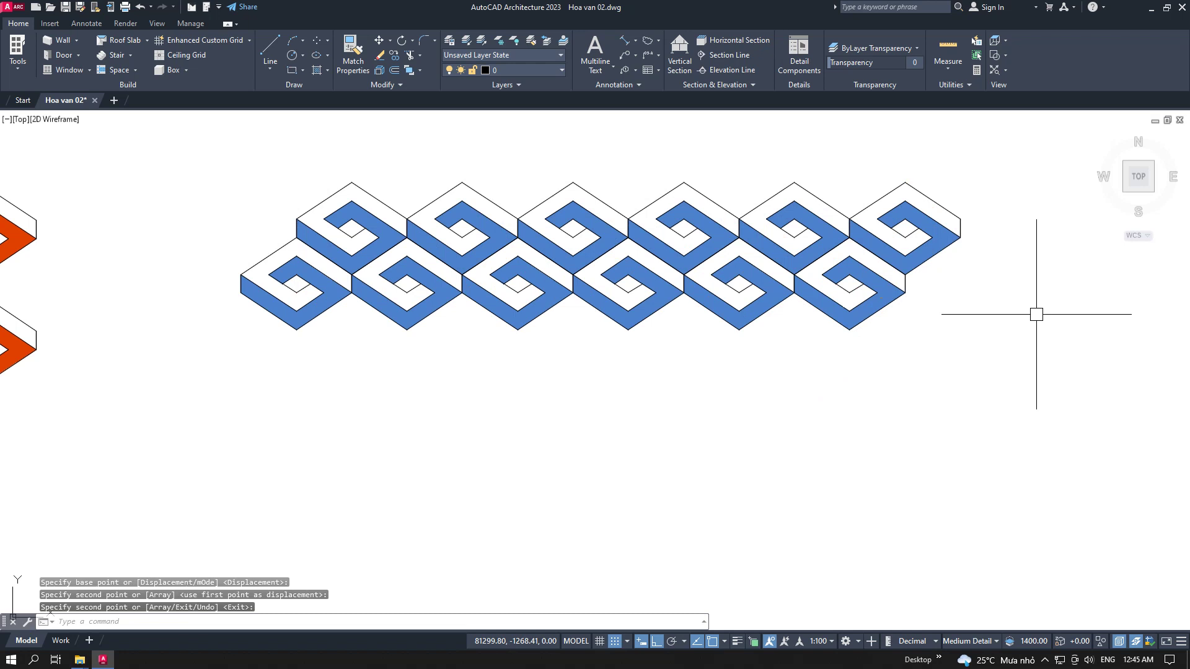
Restart COPY from the shortcut menu, cancelling two empty attempts along the way
{"action": "right_click", "coordinate": [1036, 314]}
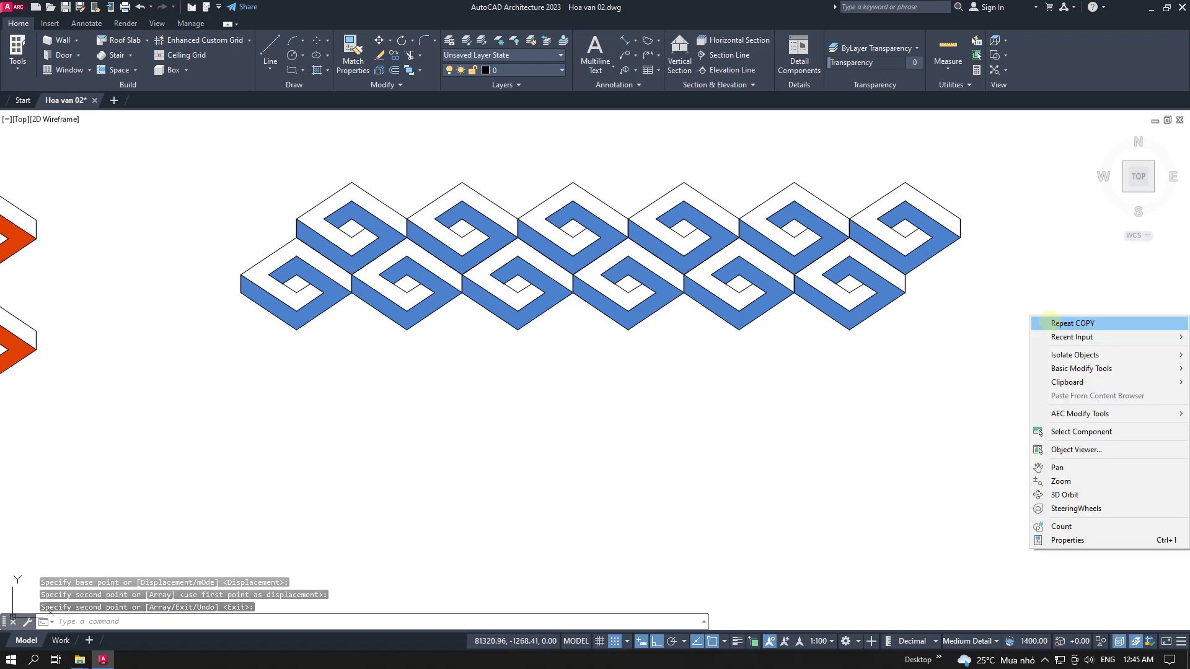
{"action": "left_click", "coordinate": [1054, 322]}
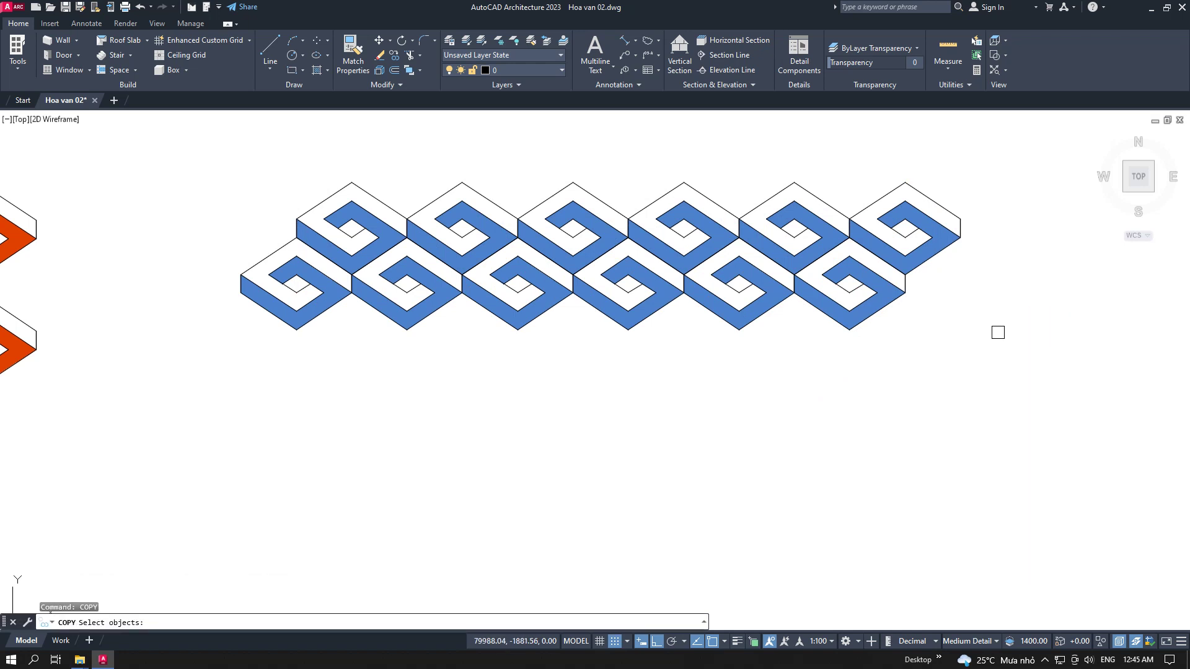
{"action": "right_click", "coordinate": [997, 333]}
{"action": "right_click", "coordinate": [997, 332]}
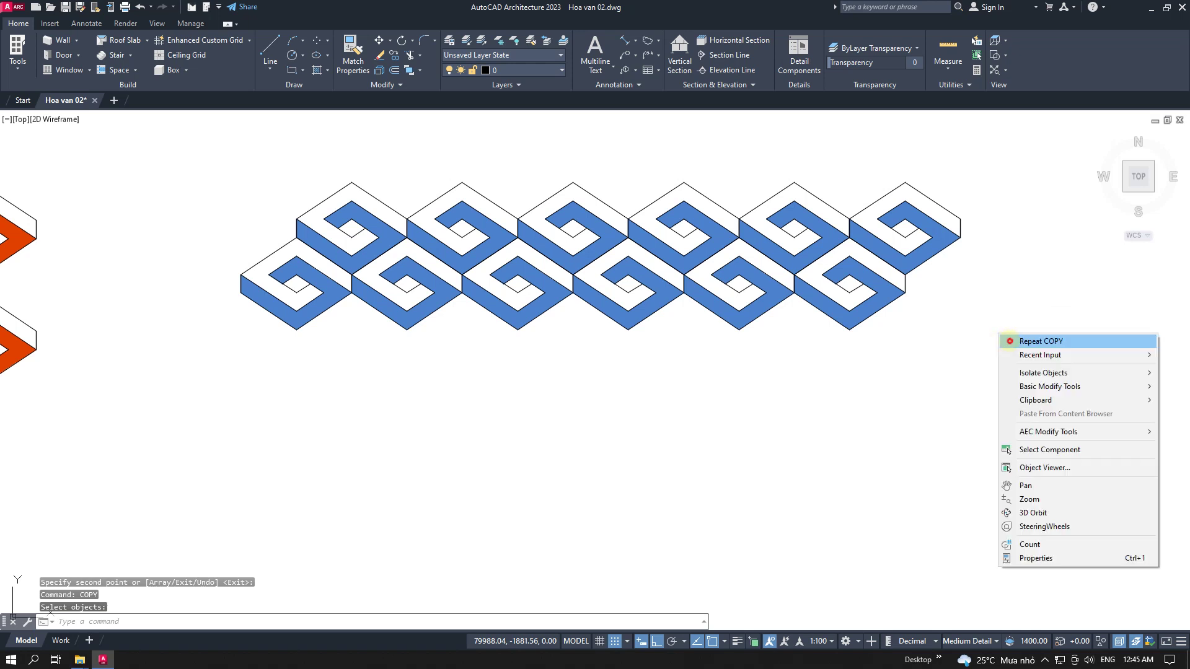
{"action": "left_click", "coordinate": [1008, 340]}
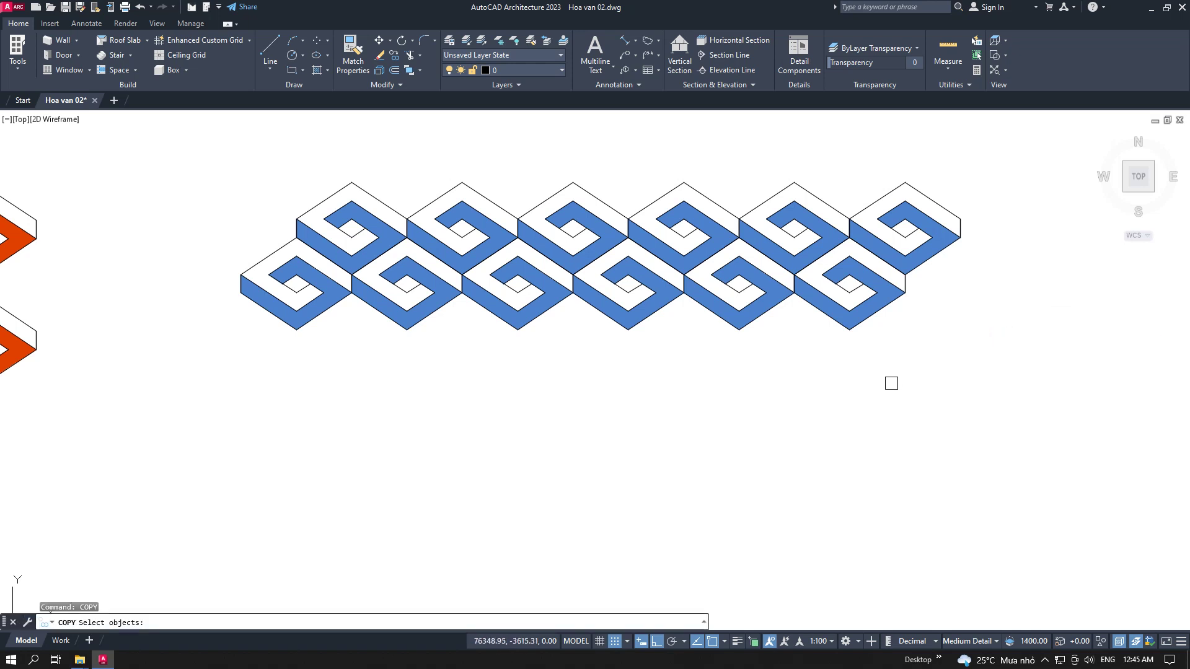
{"action": "right_click", "coordinate": [891, 384]}
{"action": "right_click", "coordinate": [892, 384]}
{"action": "left_click", "coordinate": [917, 391]}
Reuse the previous 90-object selection and copy the two rows downward repeatedly into a six-row field
{"action": "key", "text": "Return"}
{"action": "key", "text": "Return"}
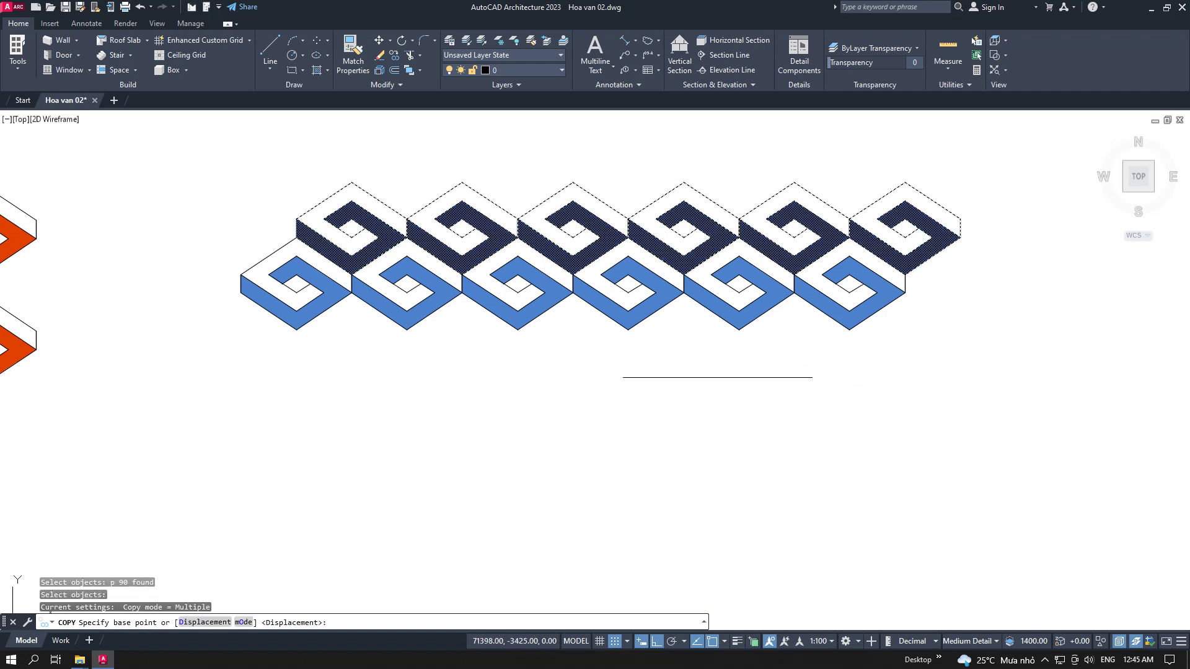
{"action": "left_click", "coordinate": [351, 182]}
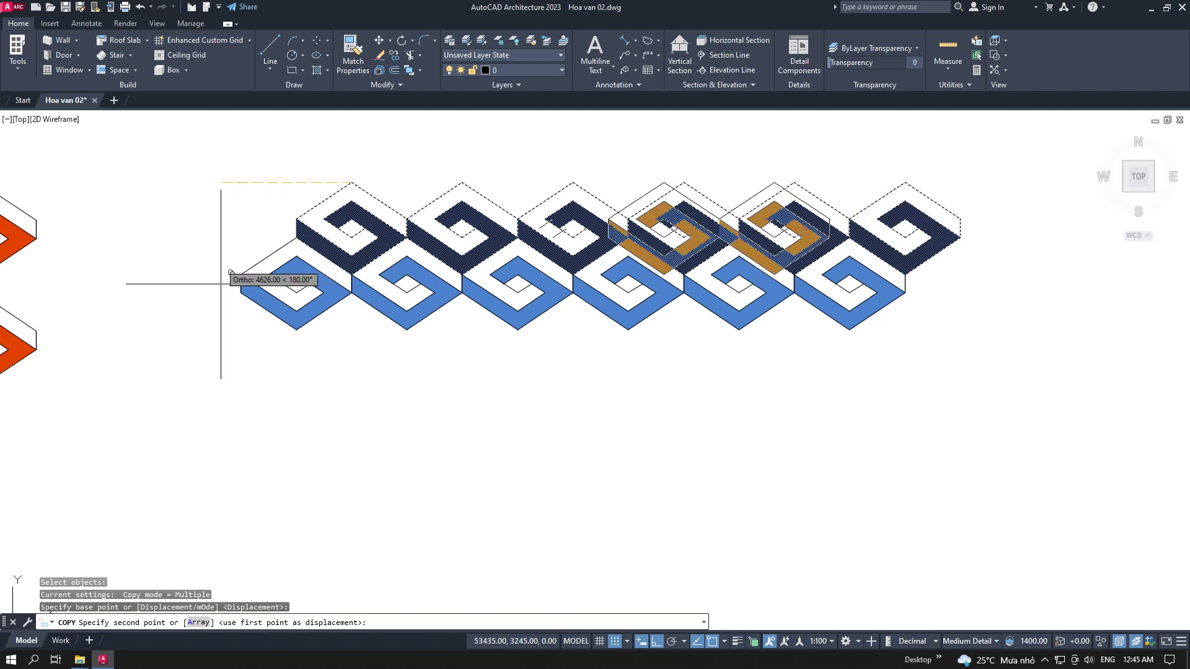
{"action": "left_click", "coordinate": [351, 293]}
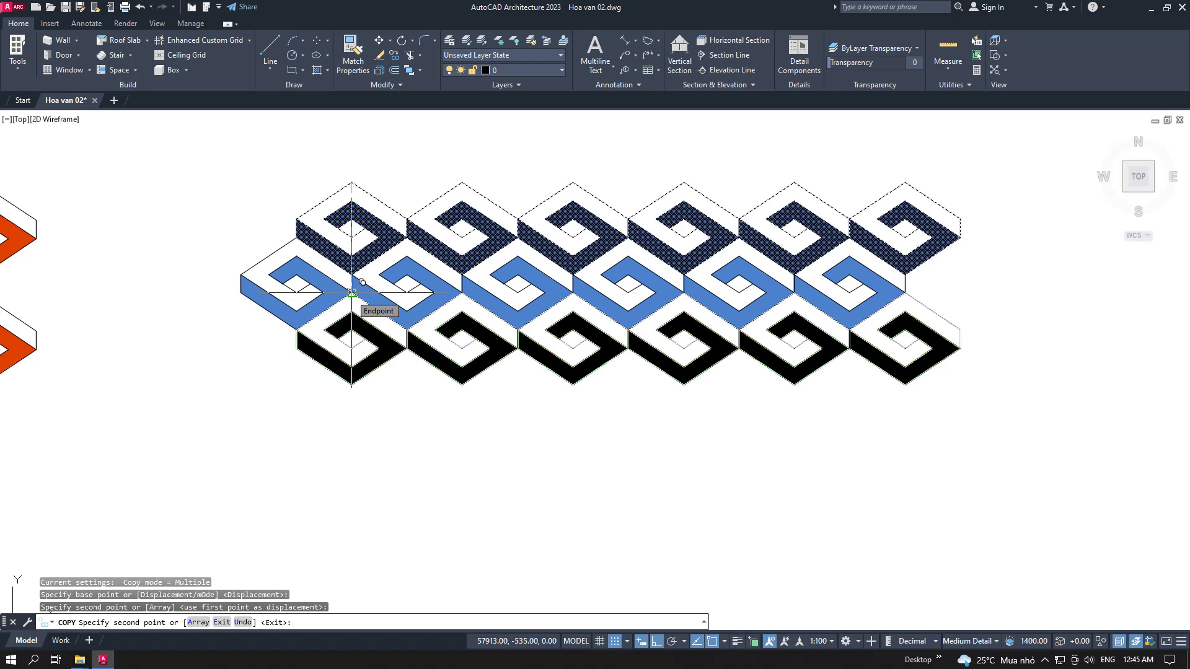
{"action": "left_click", "coordinate": [297, 348]}
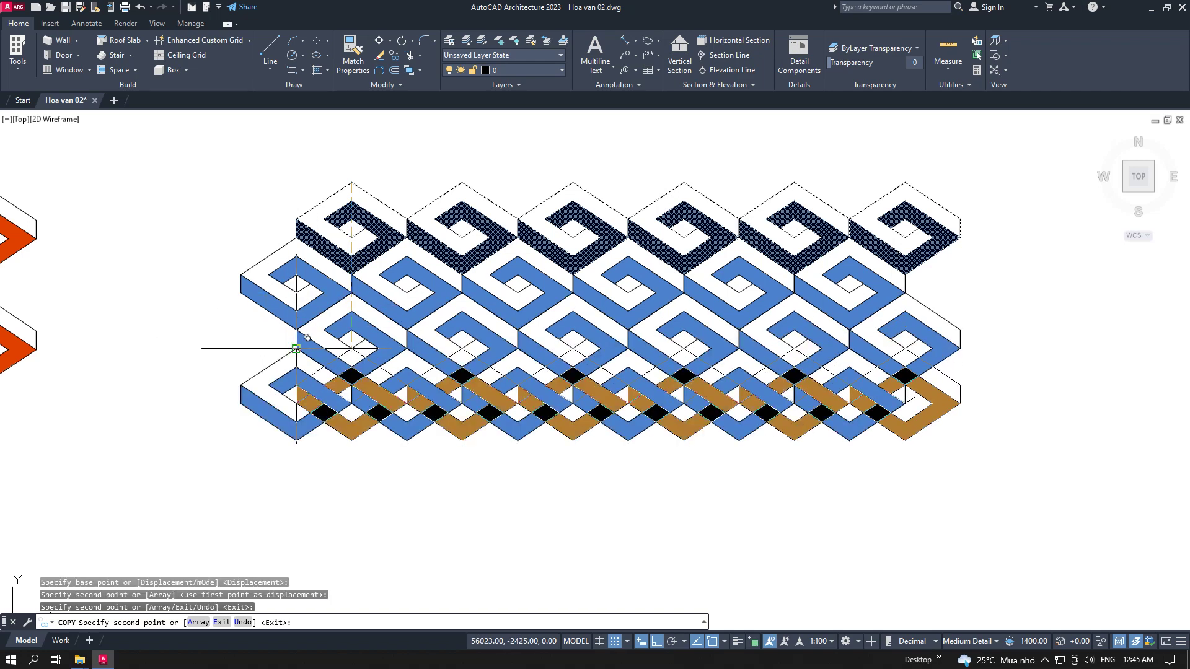
{"action": "left_click", "coordinate": [296, 422]}
{"action": "left_click", "coordinate": [292, 451]}
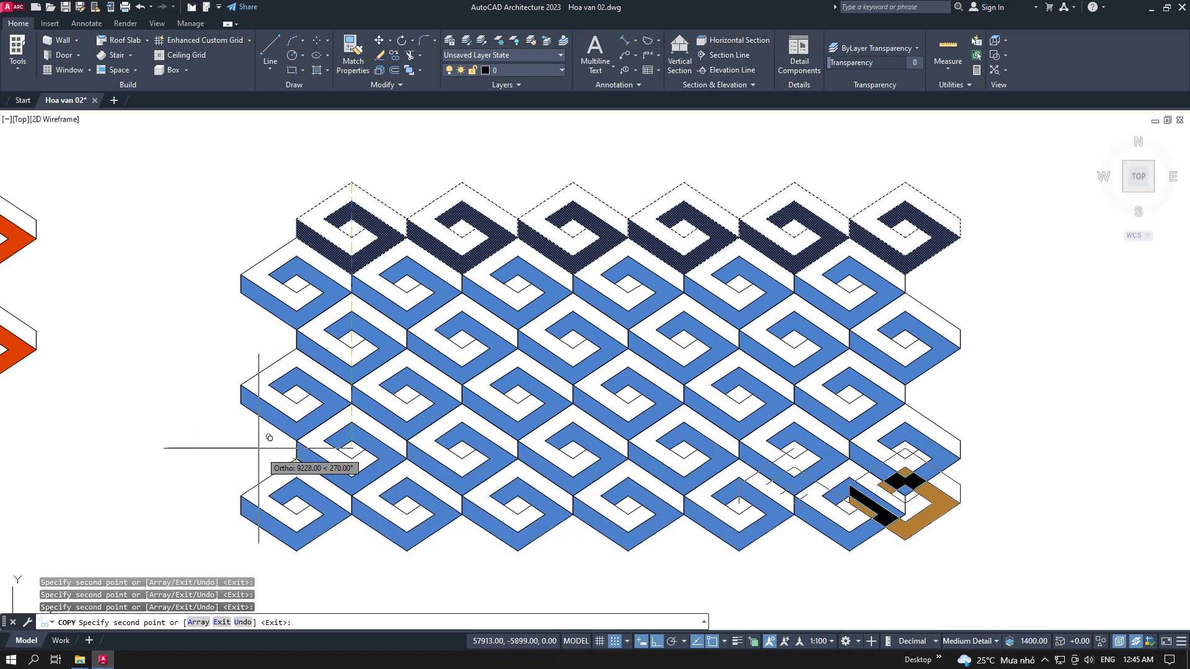
{"action": "right_click", "coordinate": [255, 445]}
{"action": "left_click", "coordinate": [285, 455]}
{"action": "middle_click_drag", "start_coordinate": [1027, 442], "coordinate": [1009, 415]}
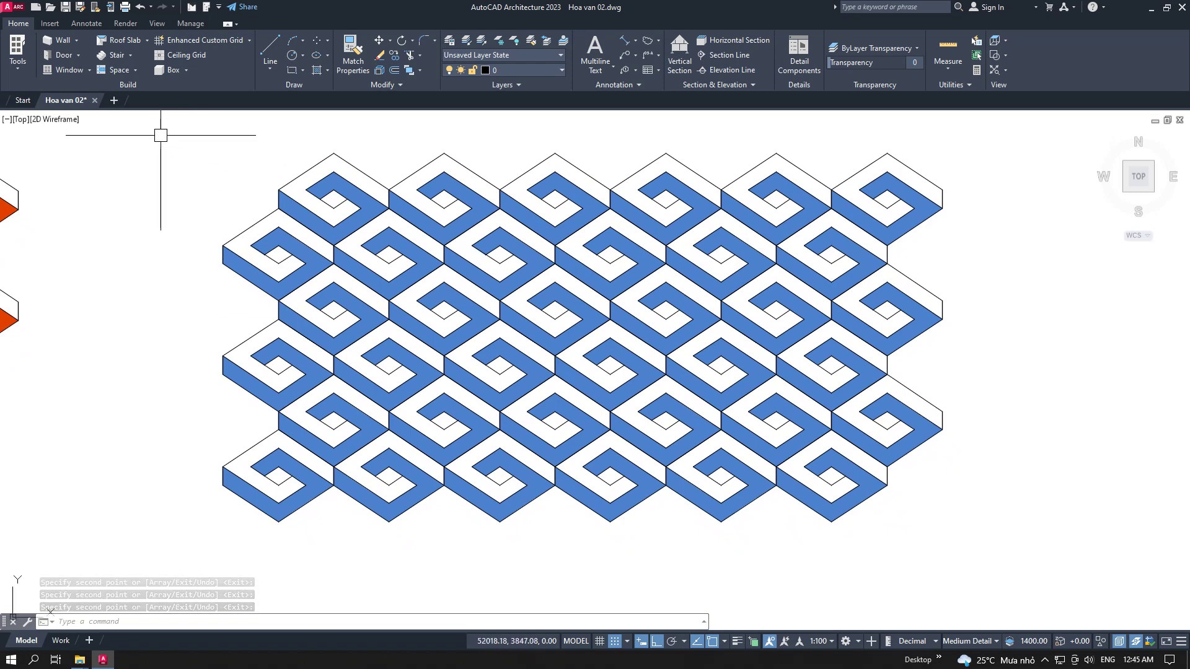
{"action": "left_click", "coordinate": [128, 121]}
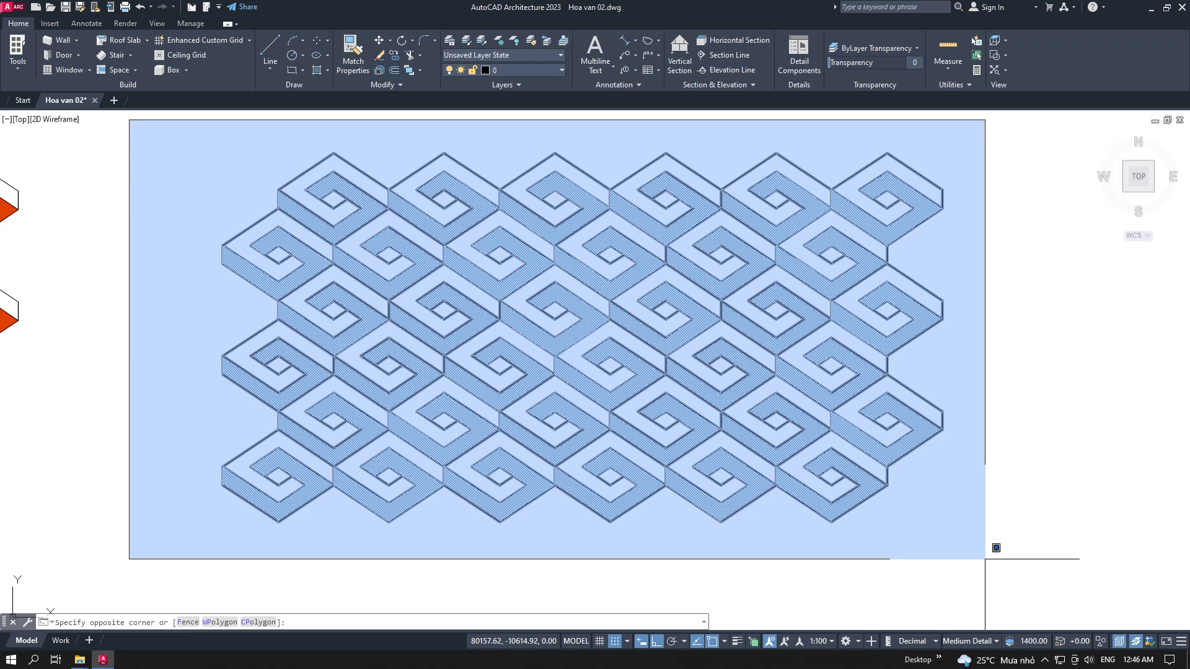
Window-select every tile in the pattern and open the selection in the Object Viewer
{"action": "left_click", "coordinate": [980, 561]}
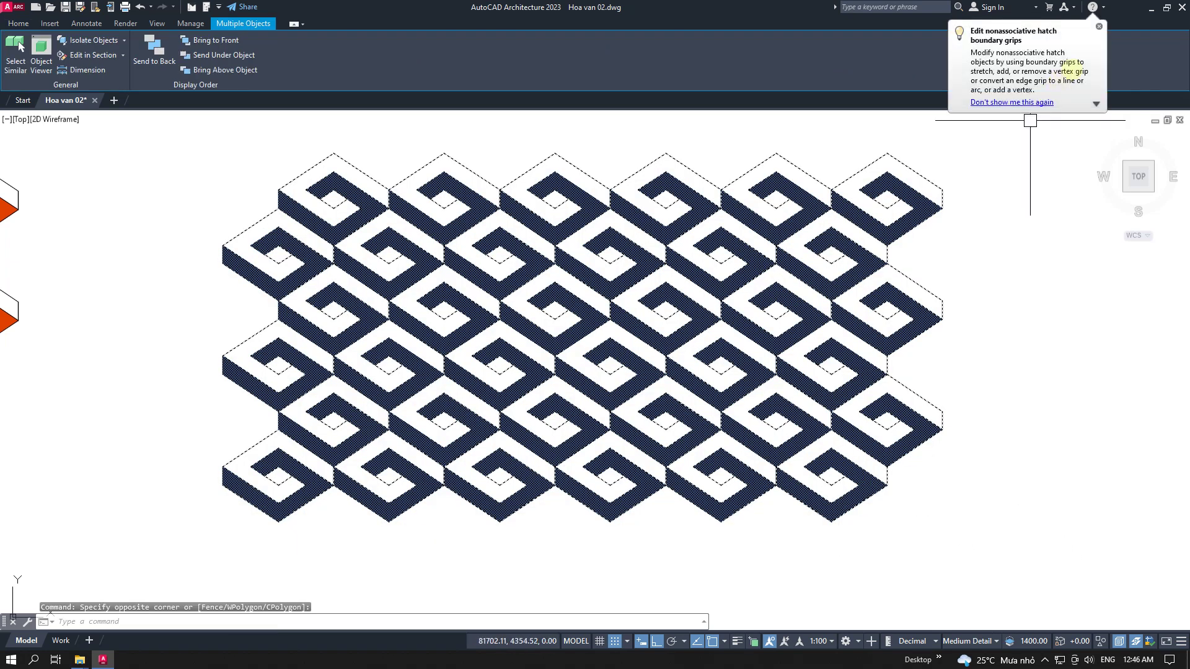
{"action": "right_click", "coordinate": [695, 195]}
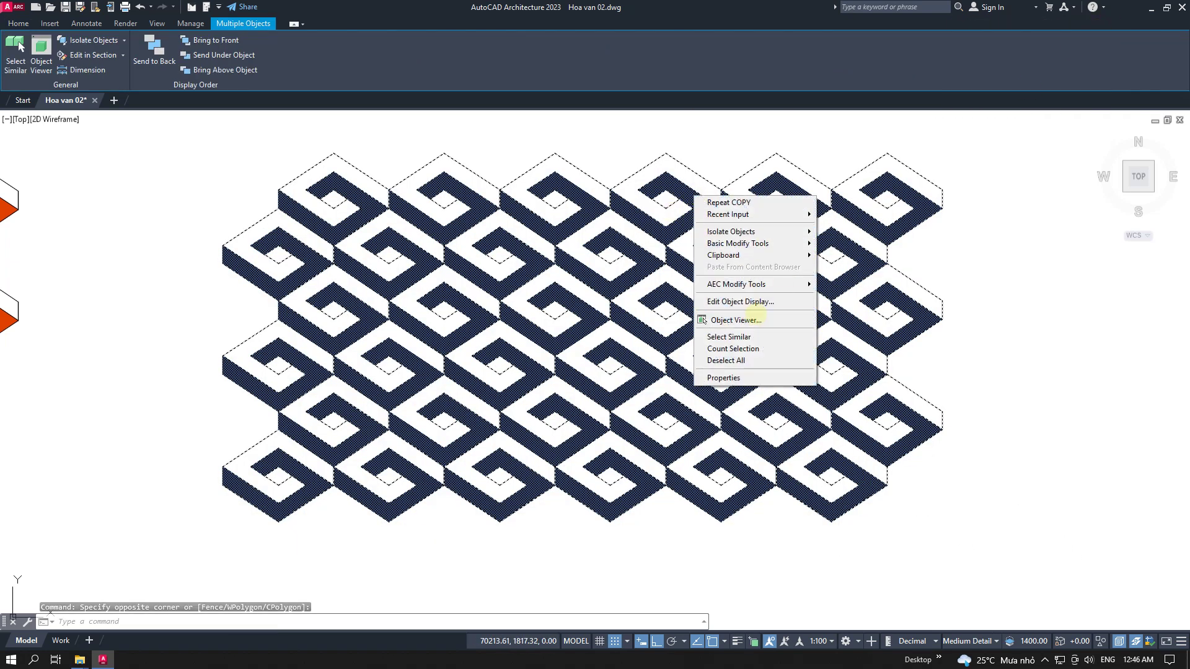
{"action": "left_click", "coordinate": [760, 322]}
{"action": "mouse_move", "coordinate": [1132, 125]}
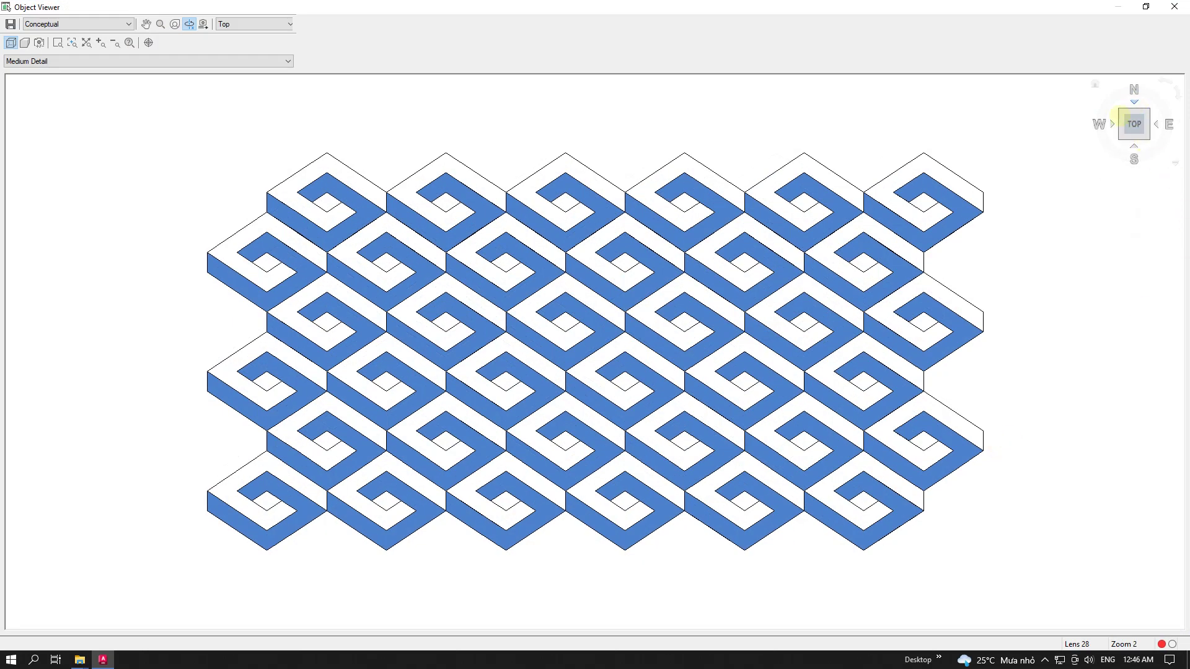
Orbit the tile pattern through left, plan, rotated plan, isometric and front views
{"action": "left_click", "coordinate": [1111, 123]}
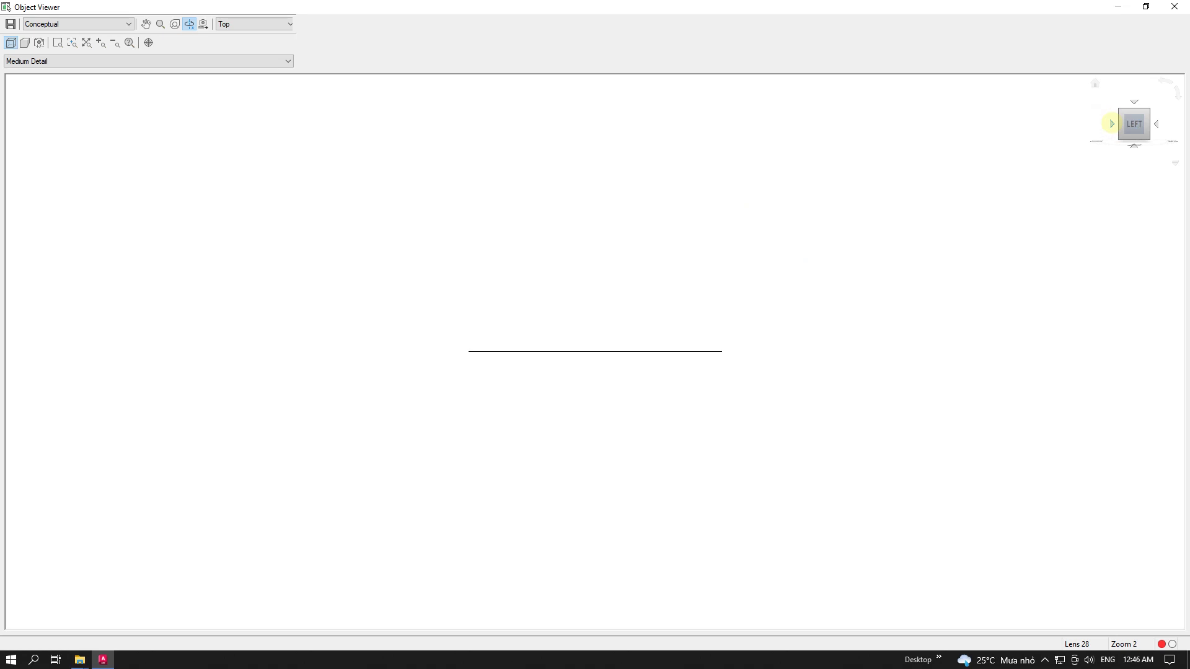
{"action": "left_click", "coordinate": [1133, 101]}
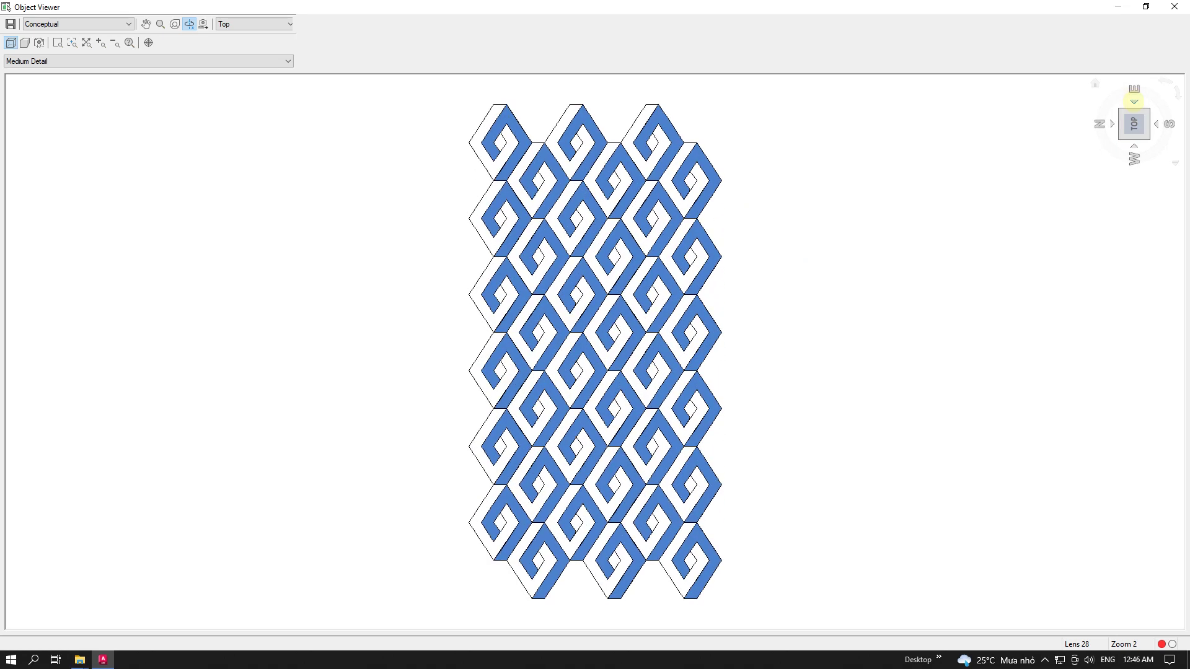
{"action": "left_click", "coordinate": [1134, 101]}
{"action": "left_click", "coordinate": [1133, 101]}
{"action": "left_click", "coordinate": [1133, 101]}
{"action": "left_click", "coordinate": [1134, 100]}
{"action": "left_click", "coordinate": [1156, 124]}
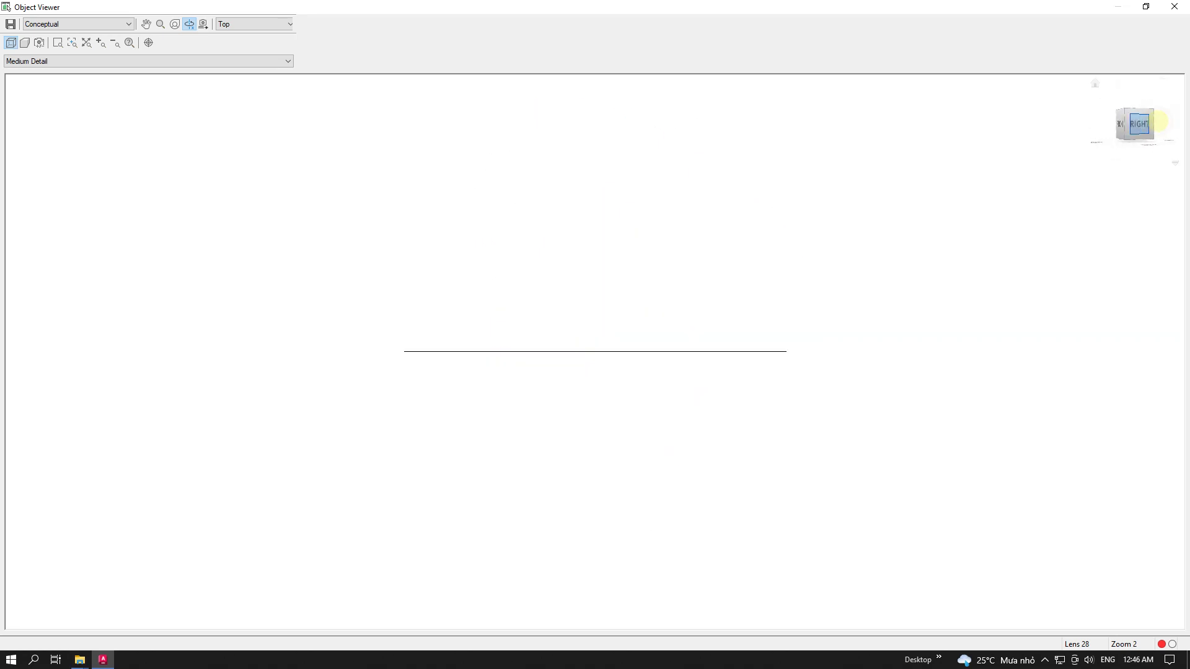
View the pattern from left, back, front and top, then close the Object Viewer
{"action": "left_click", "coordinate": [1134, 101]}
{"action": "left_click", "coordinate": [1134, 101]}
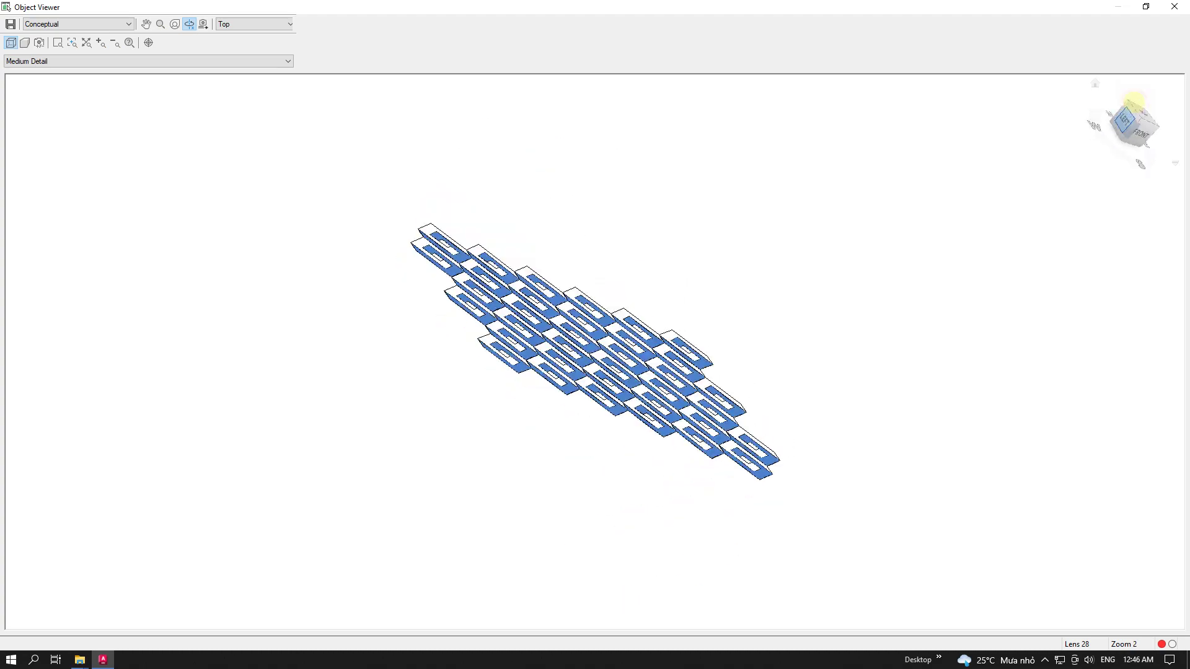
{"action": "left_click", "coordinate": [1113, 122]}
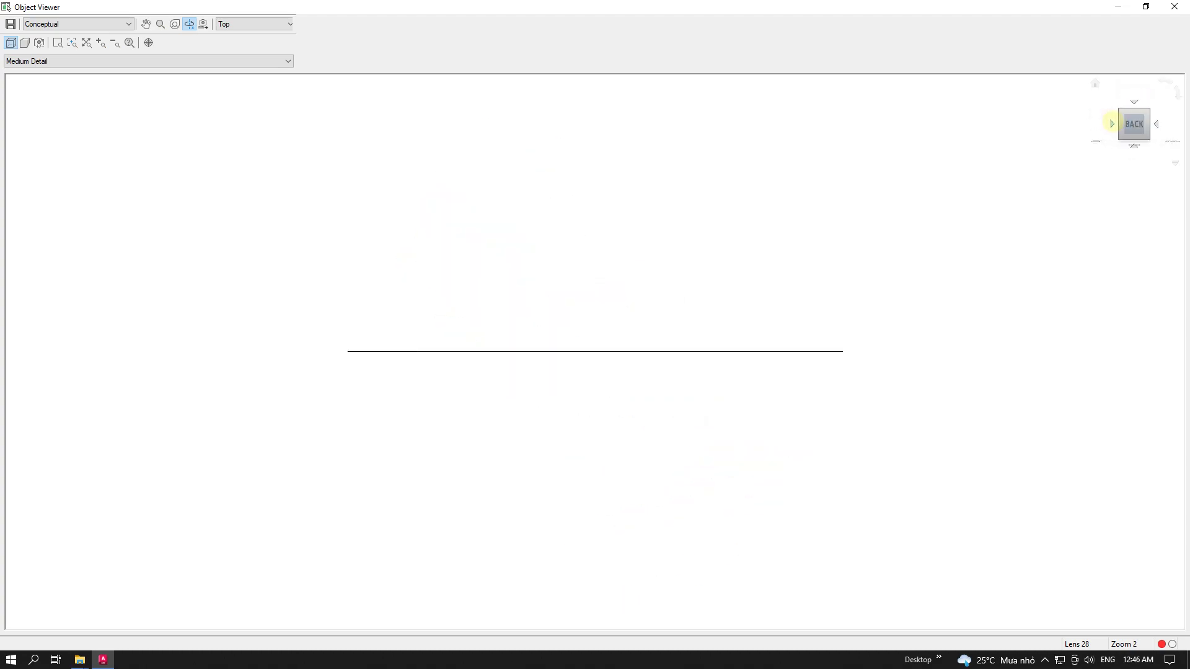
{"action": "left_click", "coordinate": [1133, 101]}
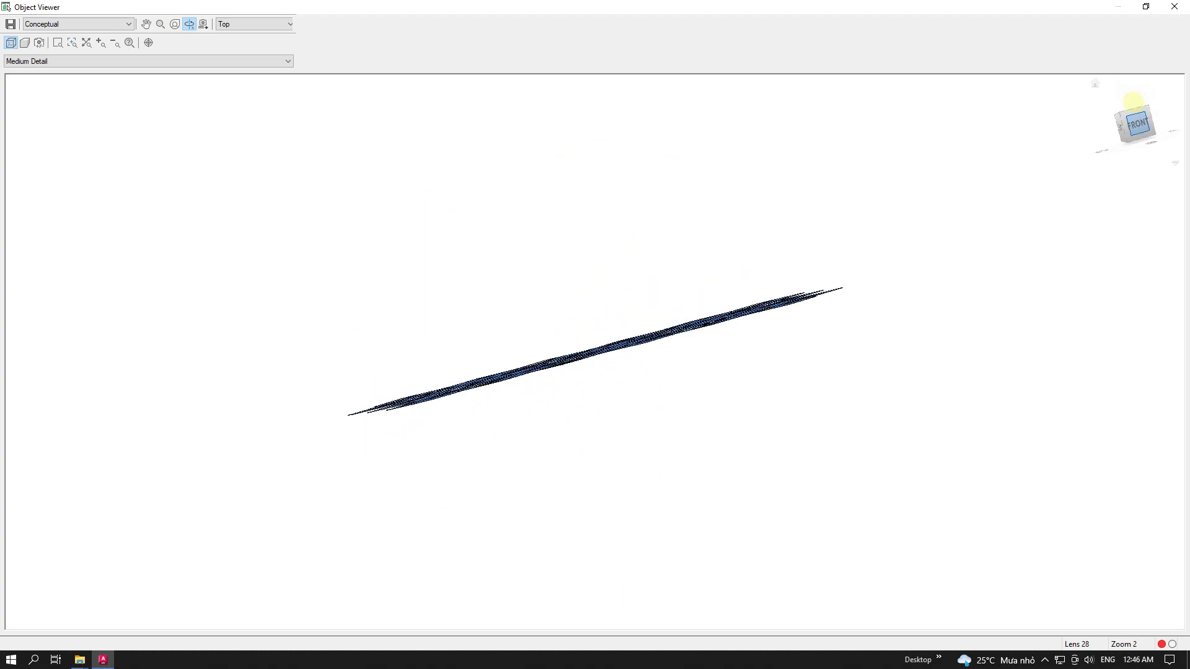
{"action": "left_click", "coordinate": [1133, 101]}
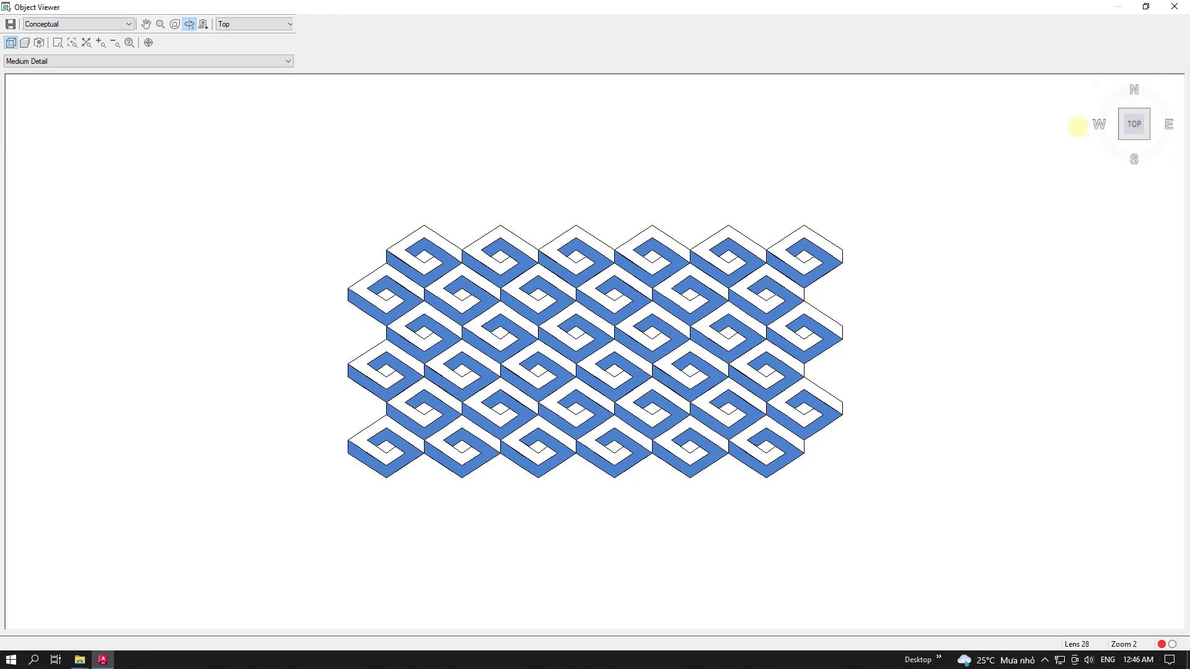
{"action": "right_click", "coordinate": [1004, 154]}
{"action": "left_click", "coordinate": [1011, 162]}
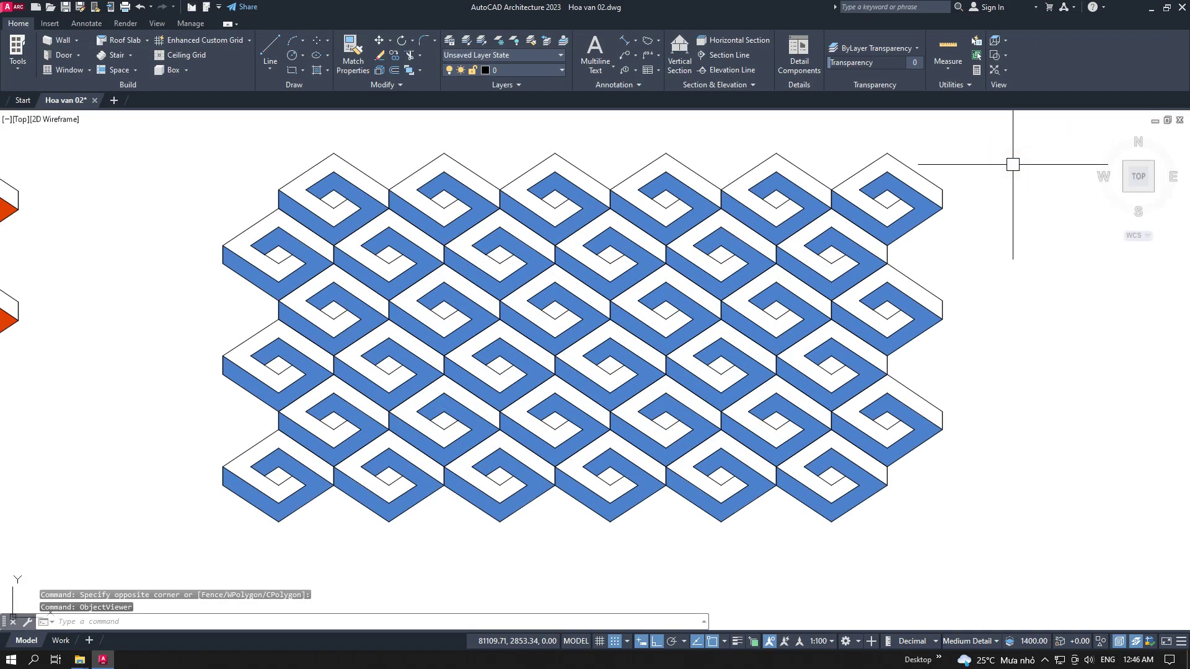
{"action": "middle_click_drag", "start_coordinate": [977, 337], "coordinate": [952, 356]}
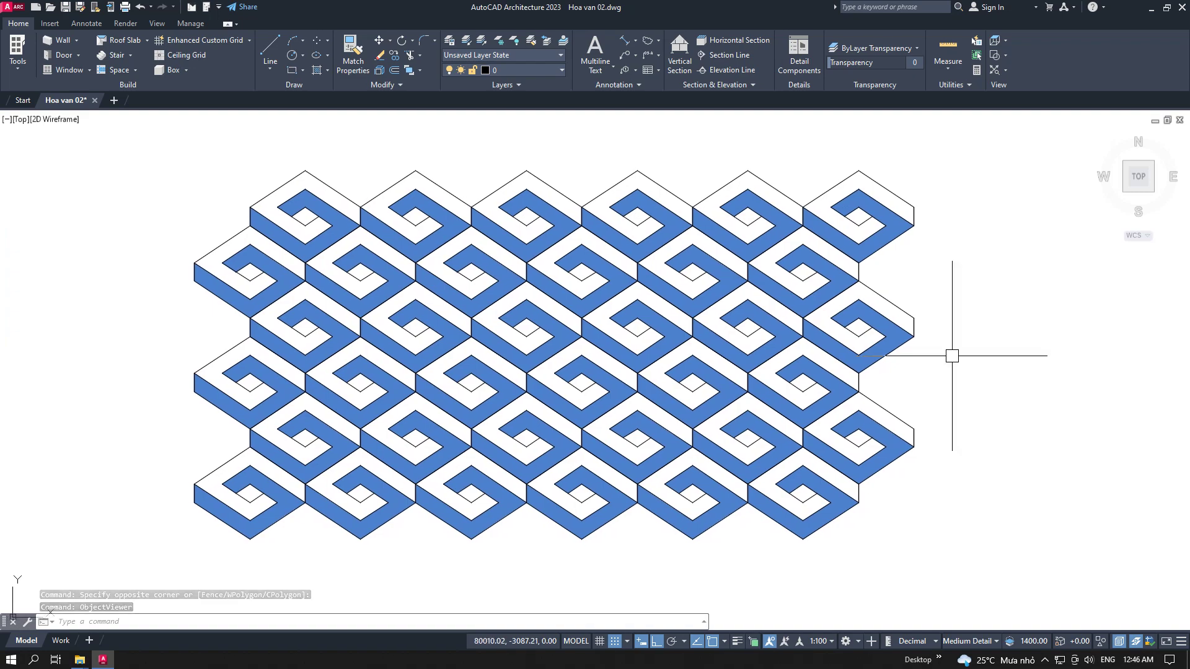